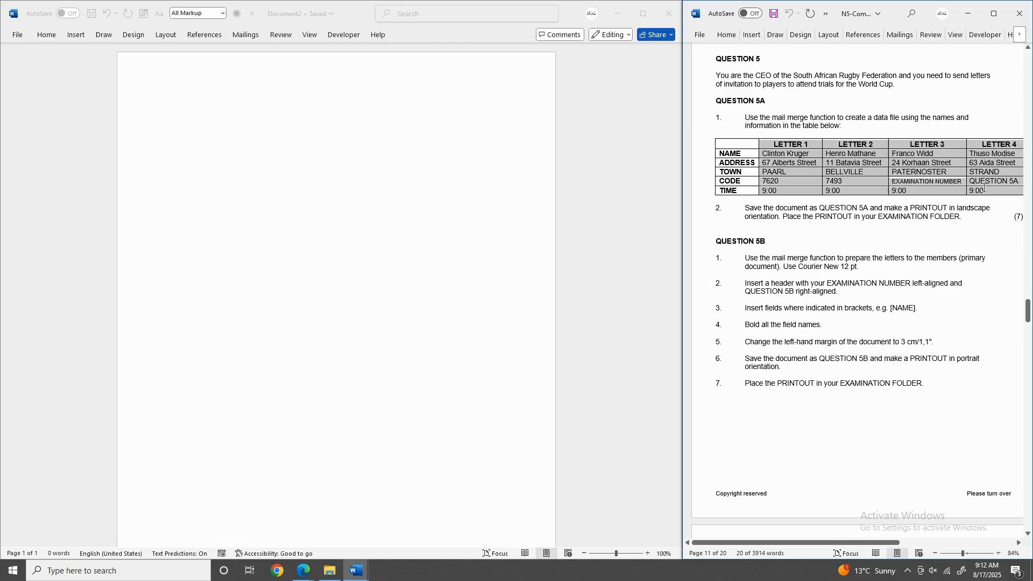
Make the blank Document2 a mail-merge letter and bring up the recipient-selection options.
{"action": "triple_click", "coordinate": [811, 227]}
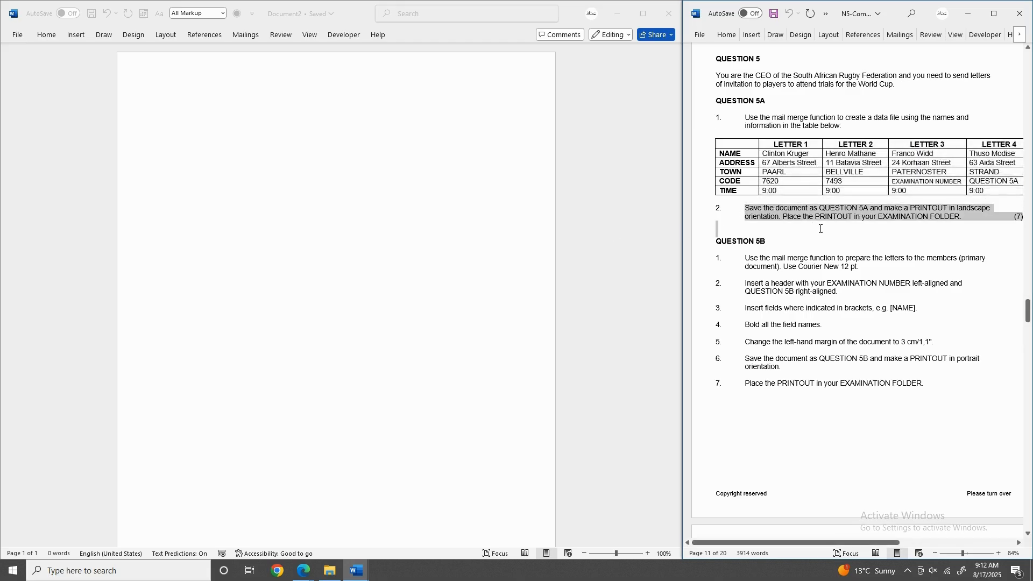
{"action": "left_click", "coordinate": [249, 37]}
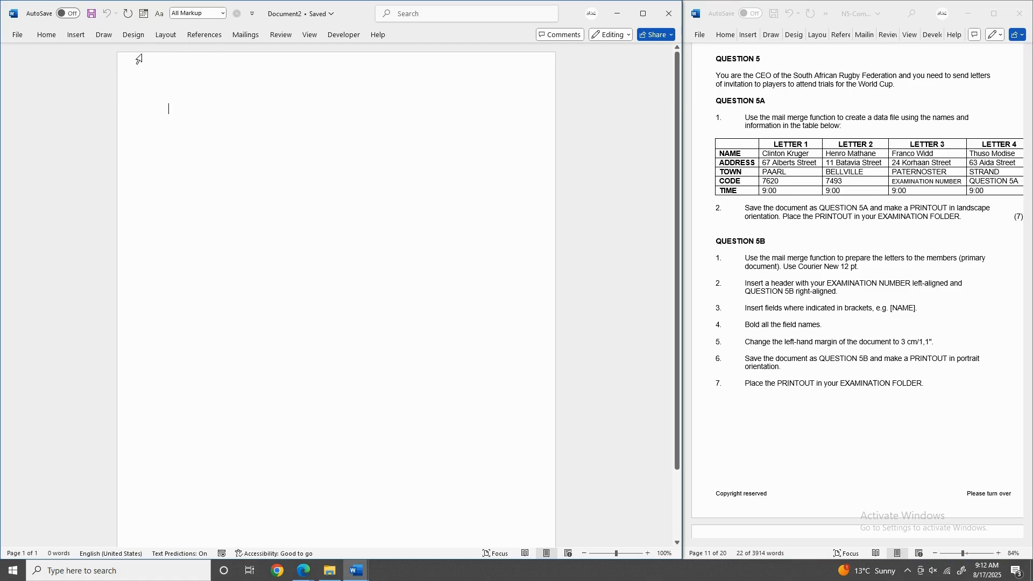
{"action": "left_click", "coordinate": [244, 42]}
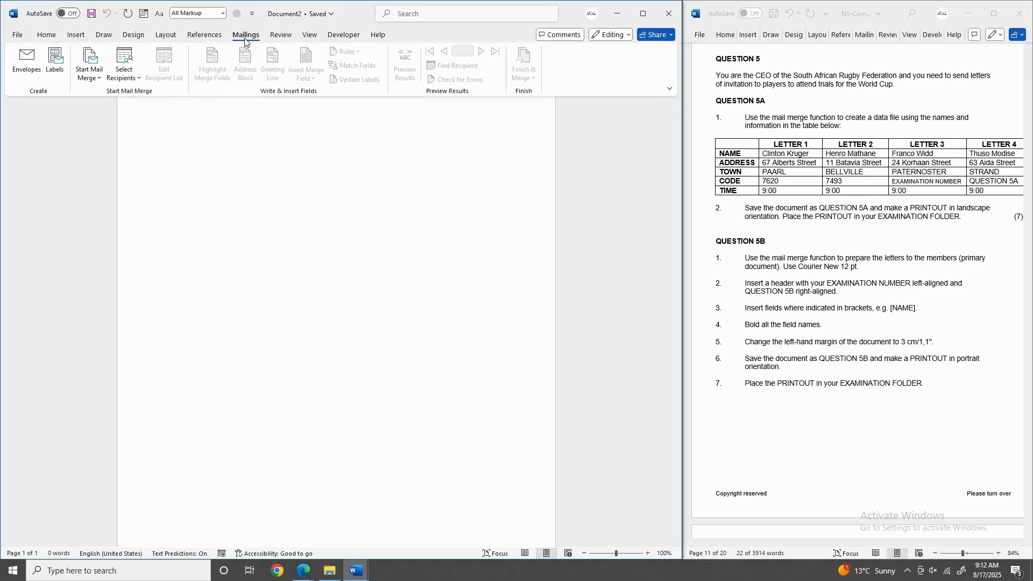
{"action": "left_click", "coordinate": [91, 81]}
{"action": "left_click", "coordinate": [105, 93]}
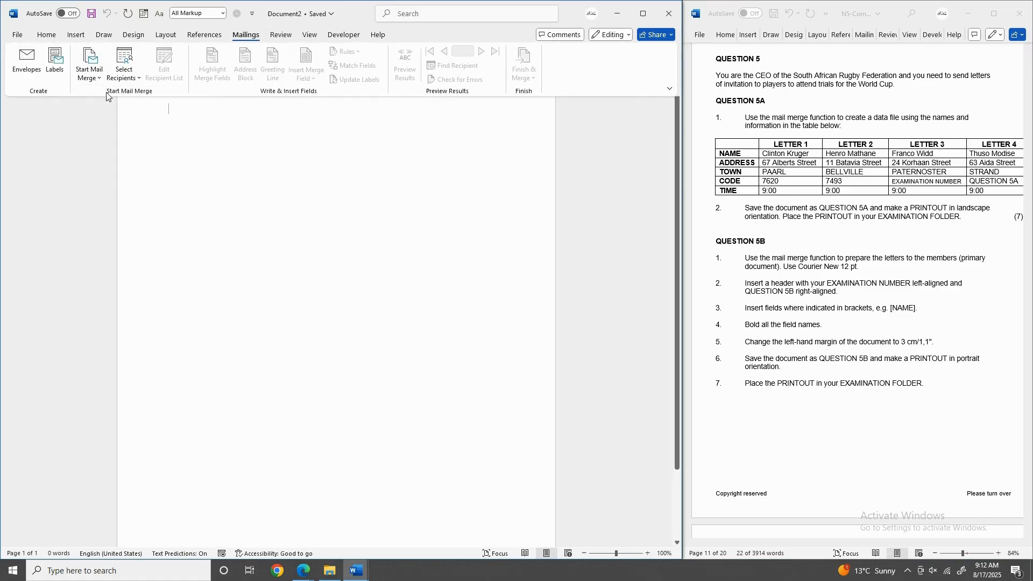
{"action": "left_click", "coordinate": [140, 78]}
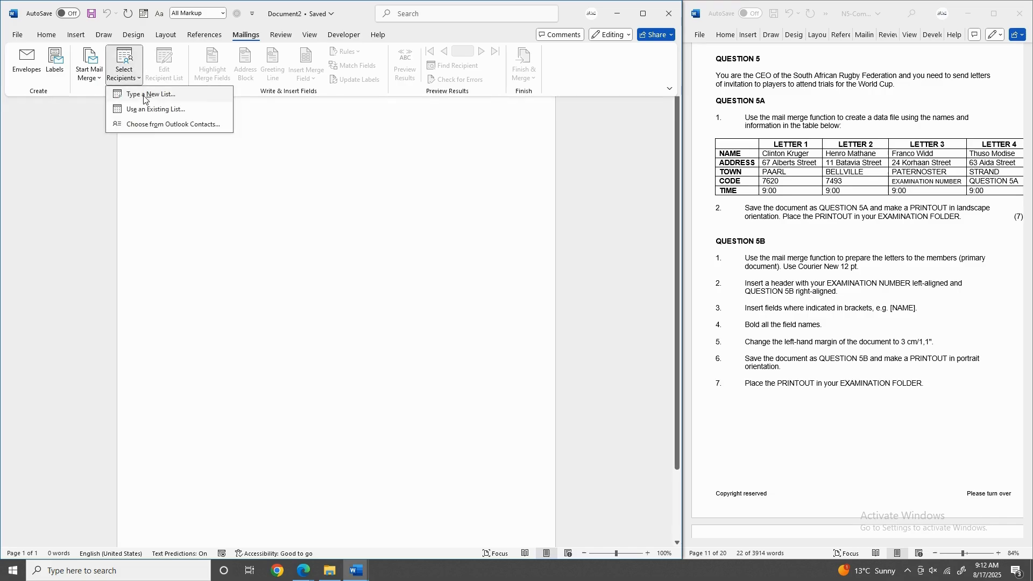
Choose to type a new recipient list.
{"action": "left_click", "coordinate": [144, 96]}
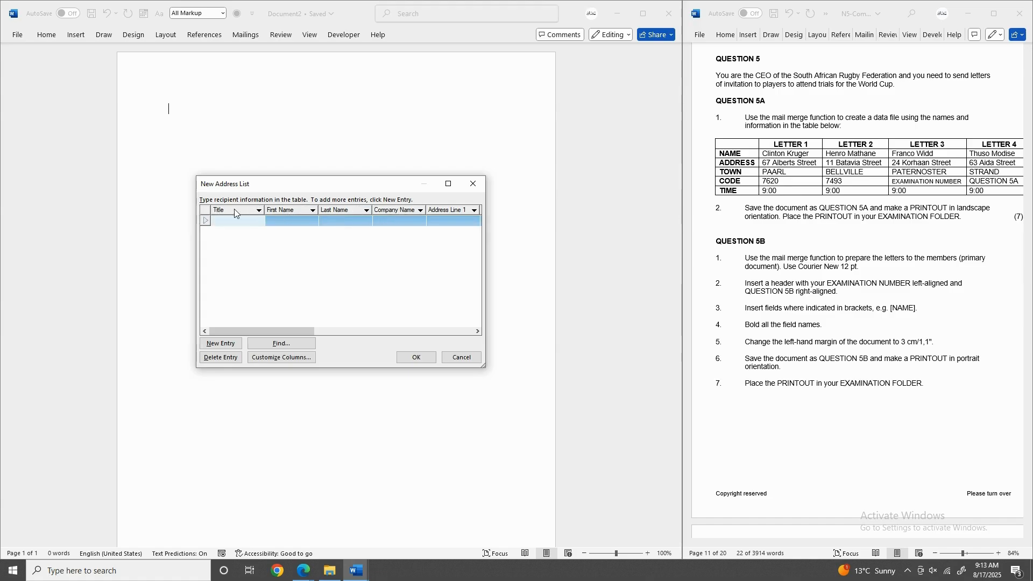
Rename the Title and First Name fields to NAME and ADDRESS.
{"action": "left_click", "coordinate": [280, 356]}
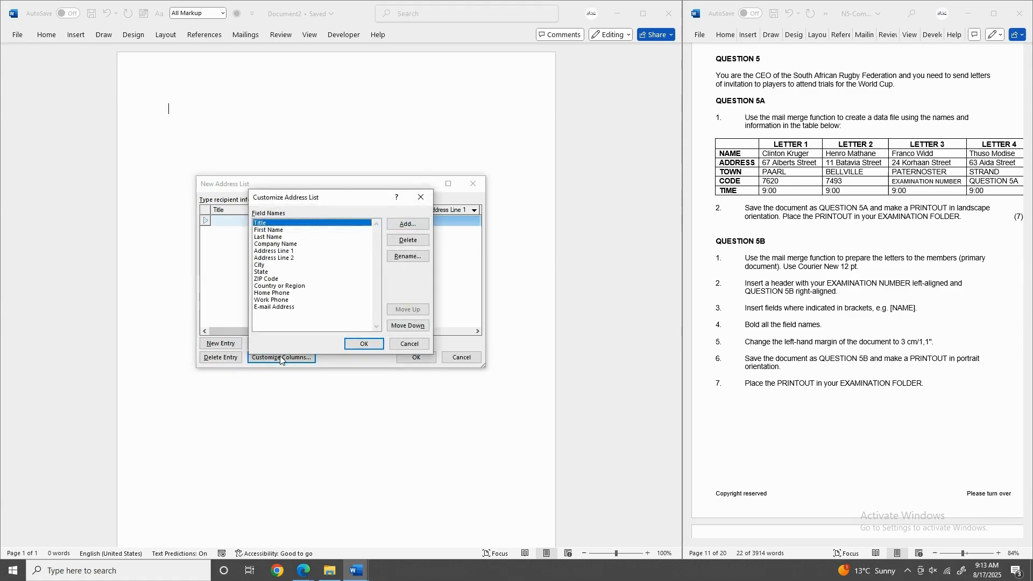
{"action": "left_click", "coordinate": [407, 256]}
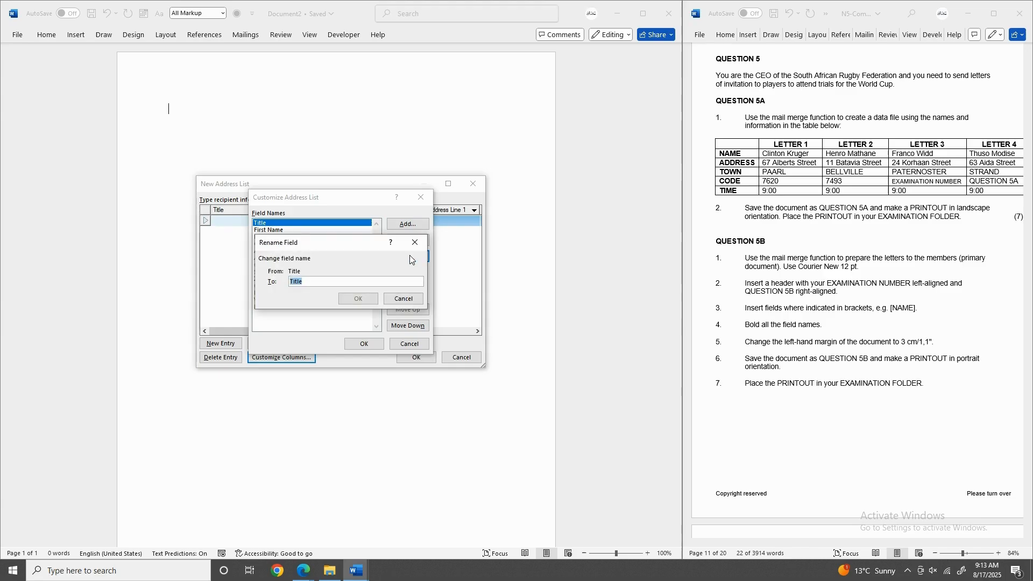
{"action": "type", "text": "NAME"}
{"action": "left_click", "coordinate": [357, 299]}
{"action": "left_click", "coordinate": [283, 230]}
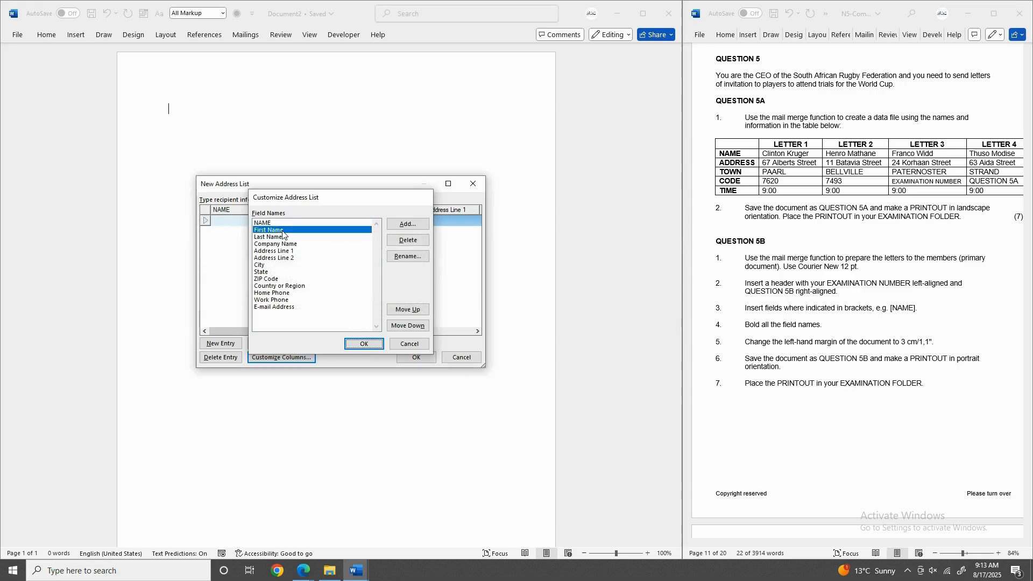
{"action": "key", "text": "Return"}
{"action": "left_click", "coordinate": [280, 358]}
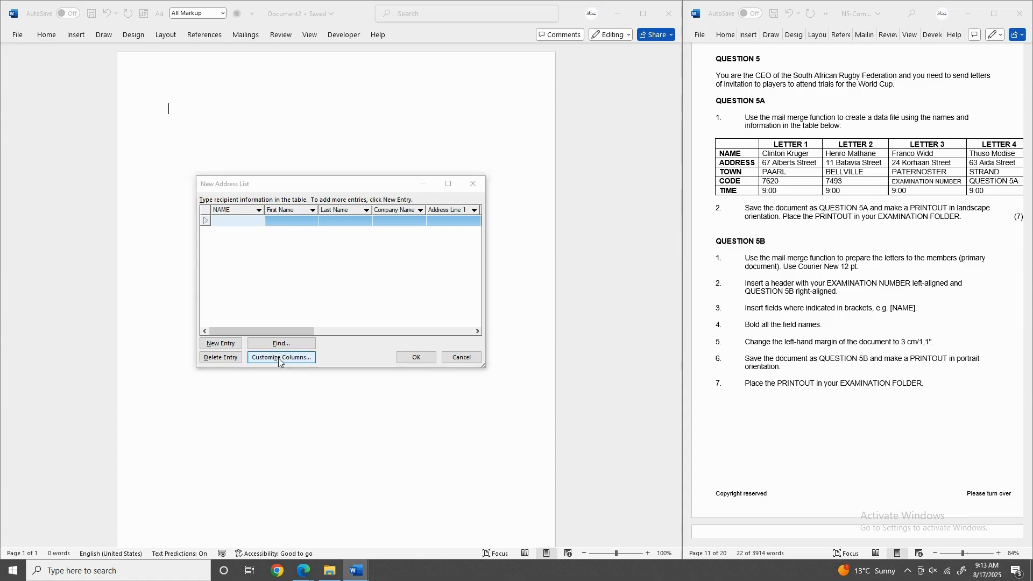
{"action": "left_click", "coordinate": [262, 237]}
{"action": "left_click", "coordinate": [277, 231]}
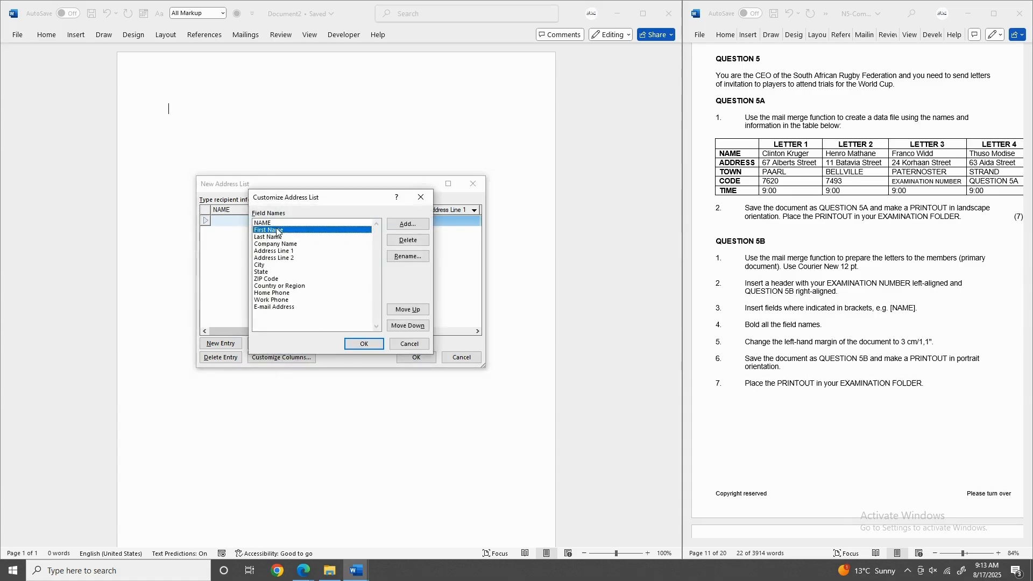
{"action": "left_click", "coordinate": [400, 255]}
{"action": "type", "text": "AD"}
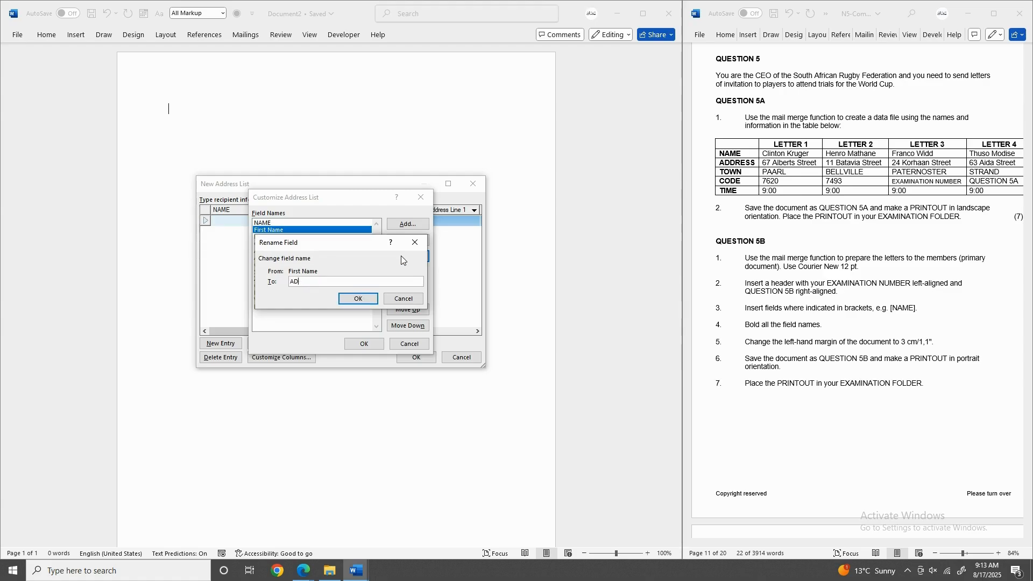
{"action": "type", "text": "DRESS"}
{"action": "left_click", "coordinate": [358, 299]}
Rename Last Name, Company Name and Address Line 1 to TOWN, CODE and TIME.
{"action": "left_click", "coordinate": [267, 238]}
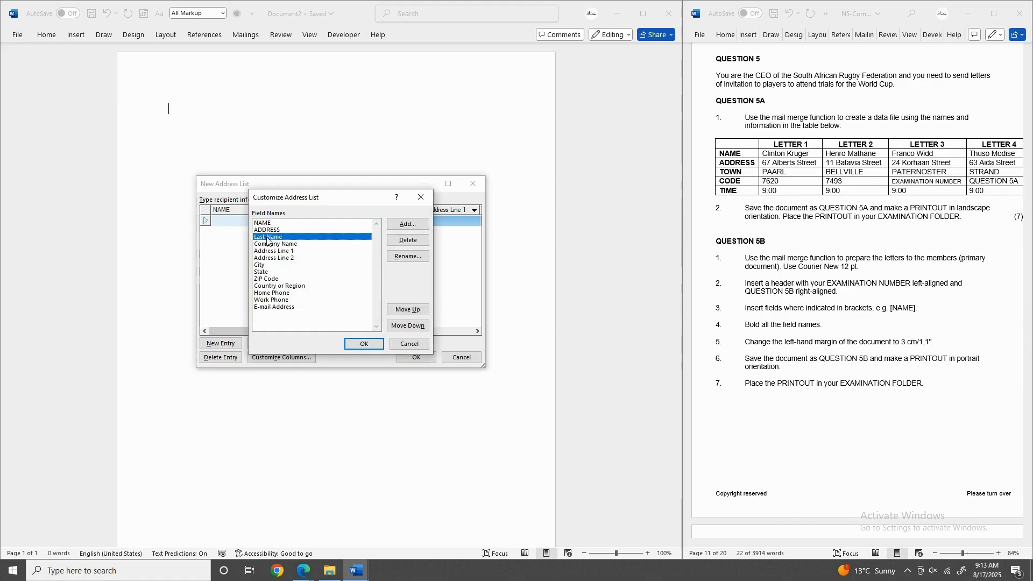
{"action": "left_click", "coordinate": [414, 258]}
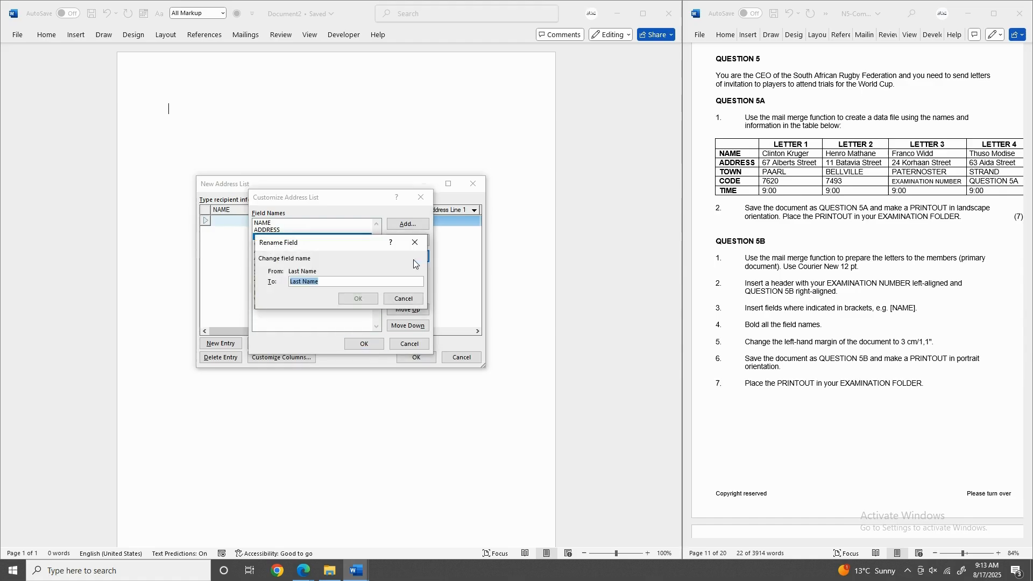
{"action": "type", "text": "TOWN"}
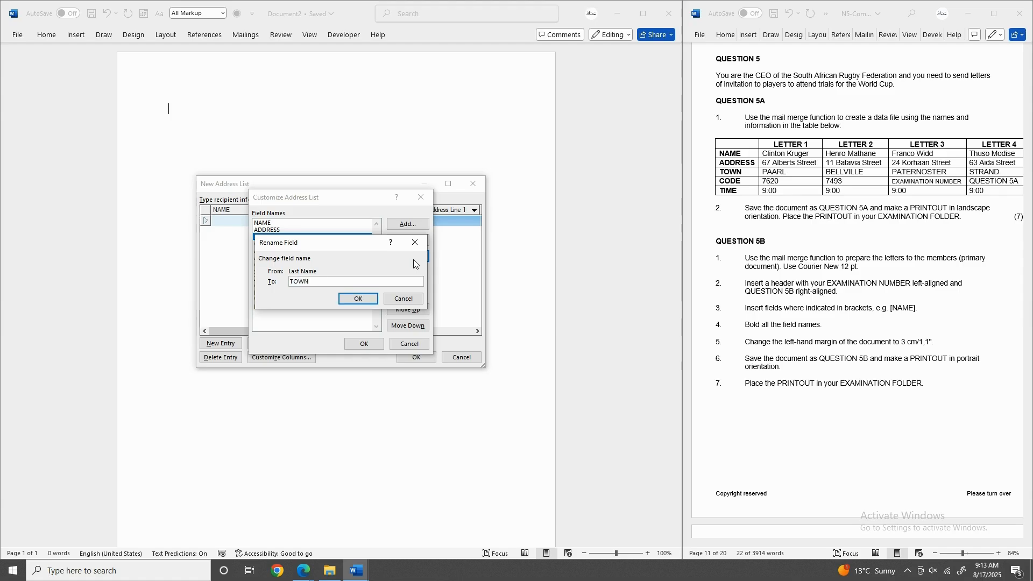
{"action": "left_click", "coordinate": [357, 299]}
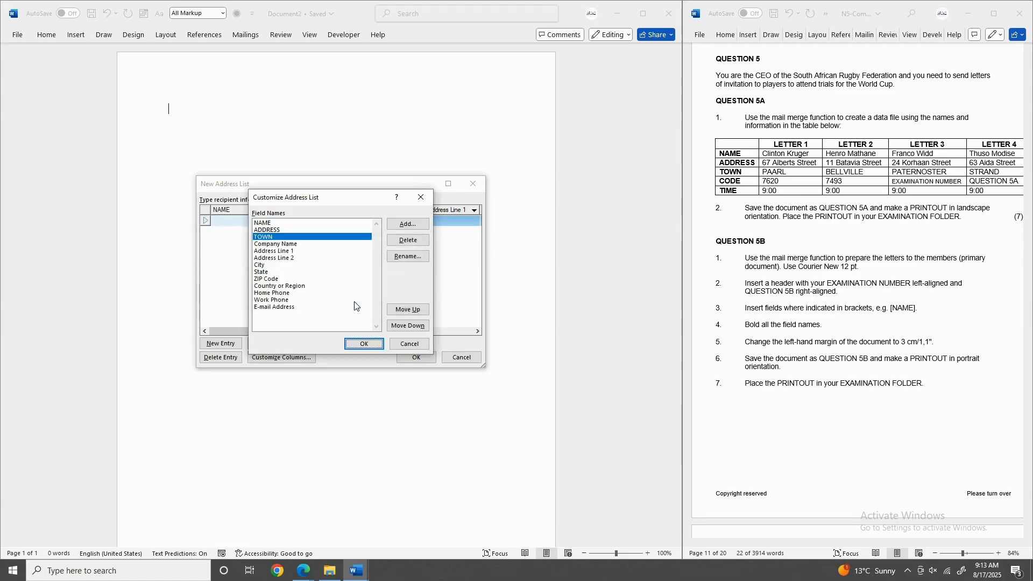
{"action": "left_click", "coordinate": [315, 246]}
{"action": "left_click", "coordinate": [391, 257]}
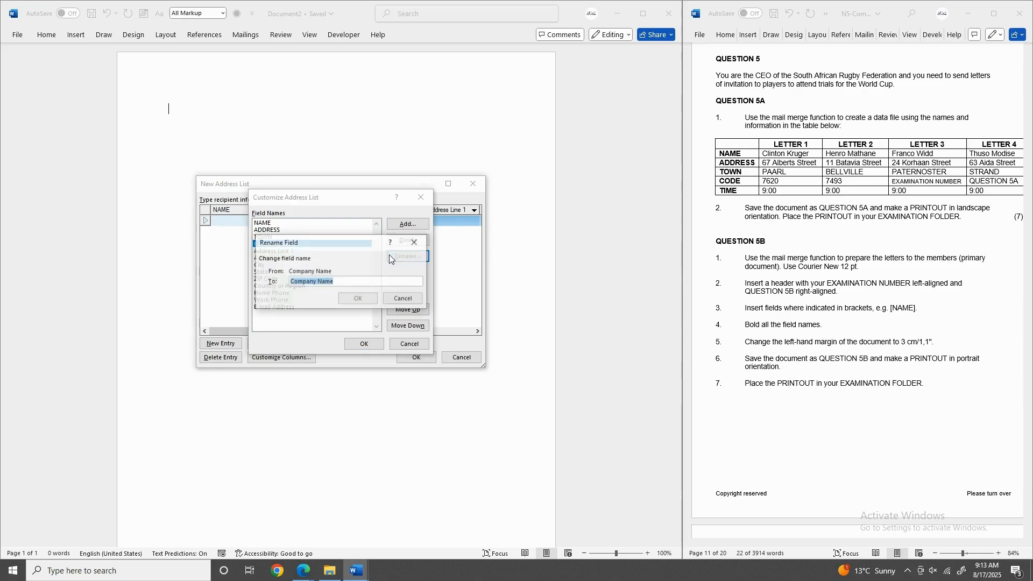
{"action": "type", "text": "CODE"}
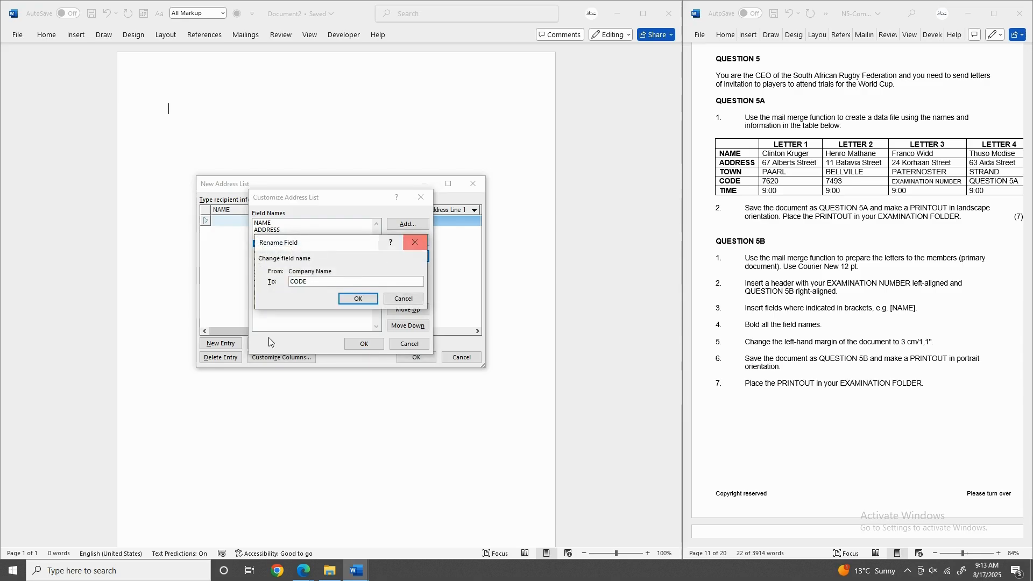
{"action": "left_click", "coordinate": [355, 300]}
{"action": "left_click", "coordinate": [288, 252]}
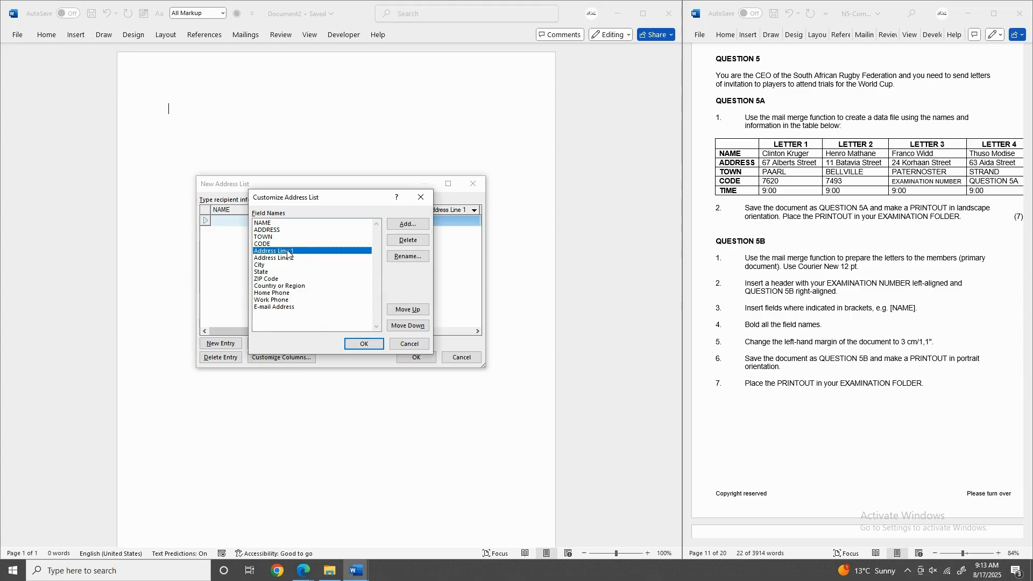
{"action": "left_click", "coordinate": [419, 258]}
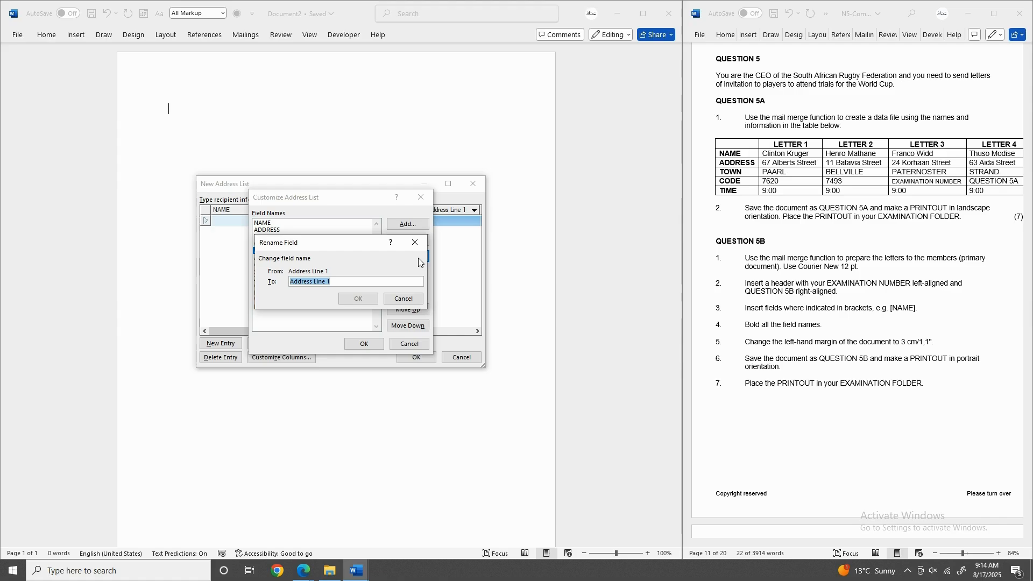
{"action": "type", "text": "TIME"}
{"action": "left_click", "coordinate": [358, 298]}
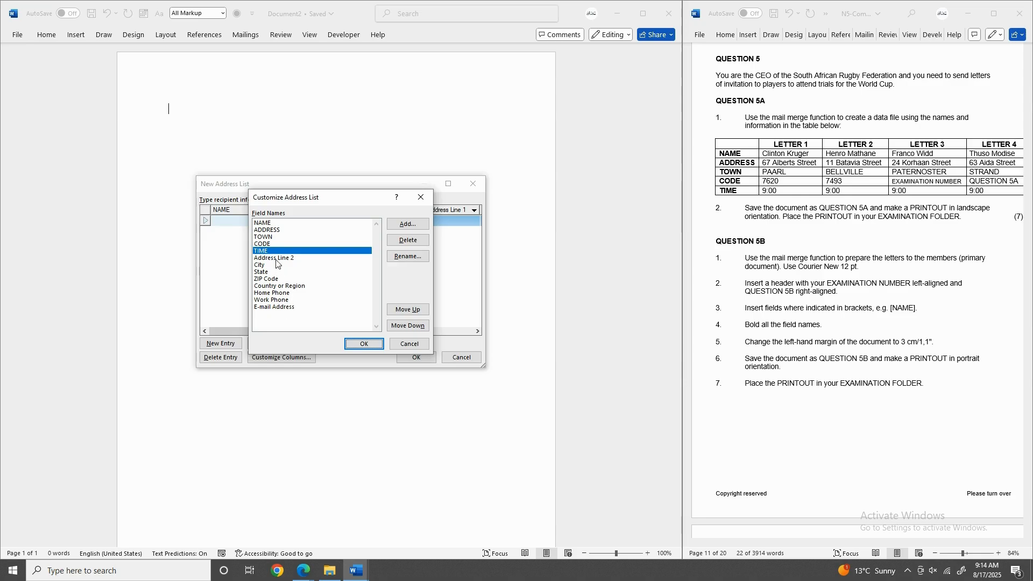
{"action": "left_click", "coordinate": [407, 309]}
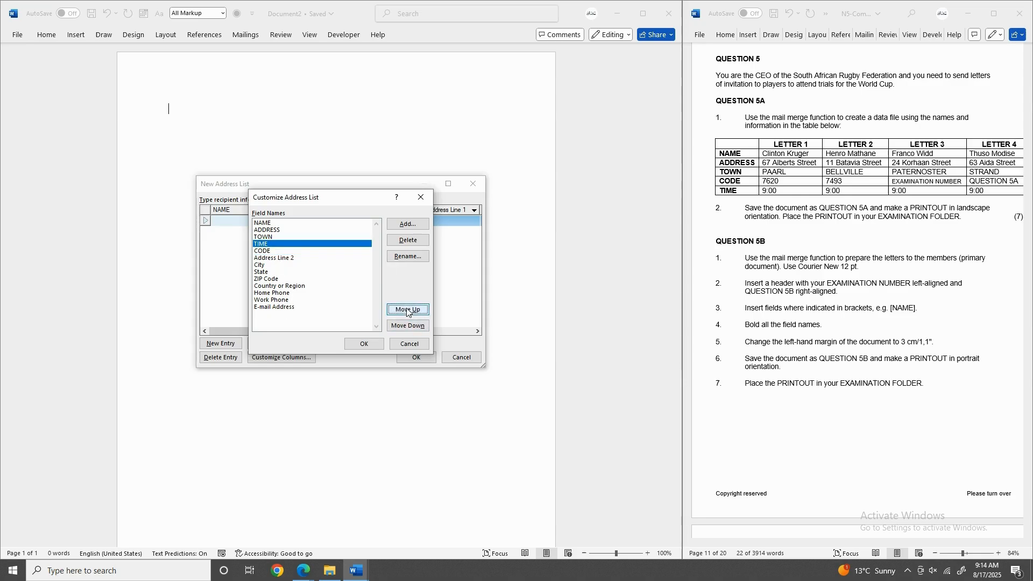
{"action": "left_click", "coordinate": [407, 309]}
{"action": "left_click", "coordinate": [407, 310]}
{"action": "left_click", "coordinate": [408, 309]}
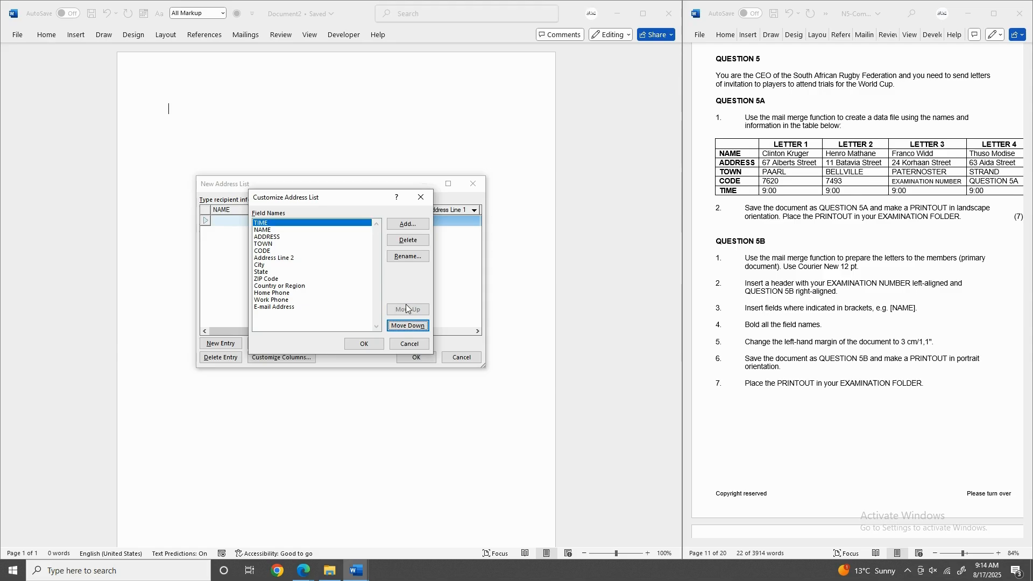
{"action": "left_click", "coordinate": [405, 326]}
{"action": "left_click", "coordinate": [405, 326]}
{"action": "left_click", "coordinate": [405, 327]}
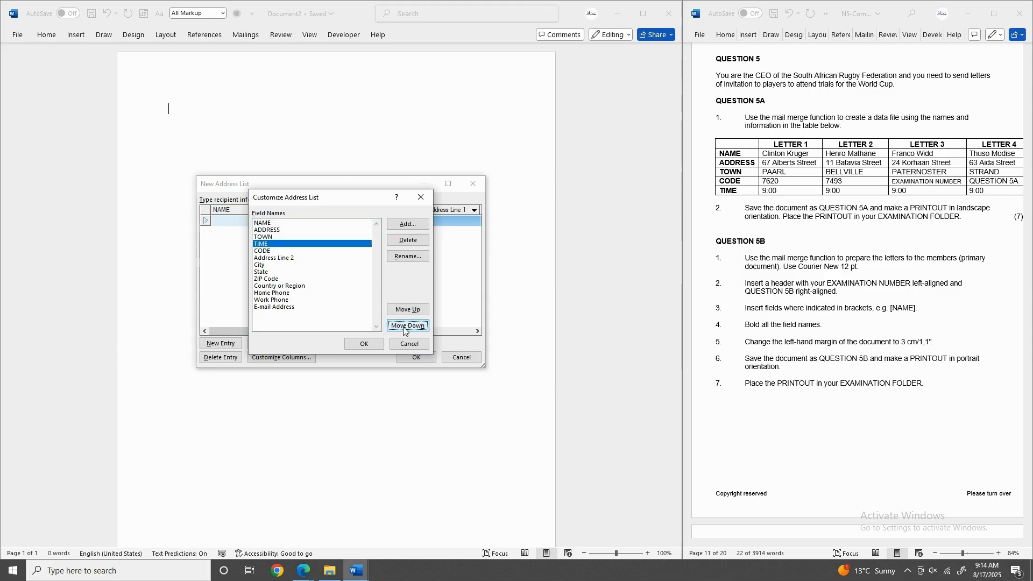
{"action": "left_click", "coordinate": [404, 327]}
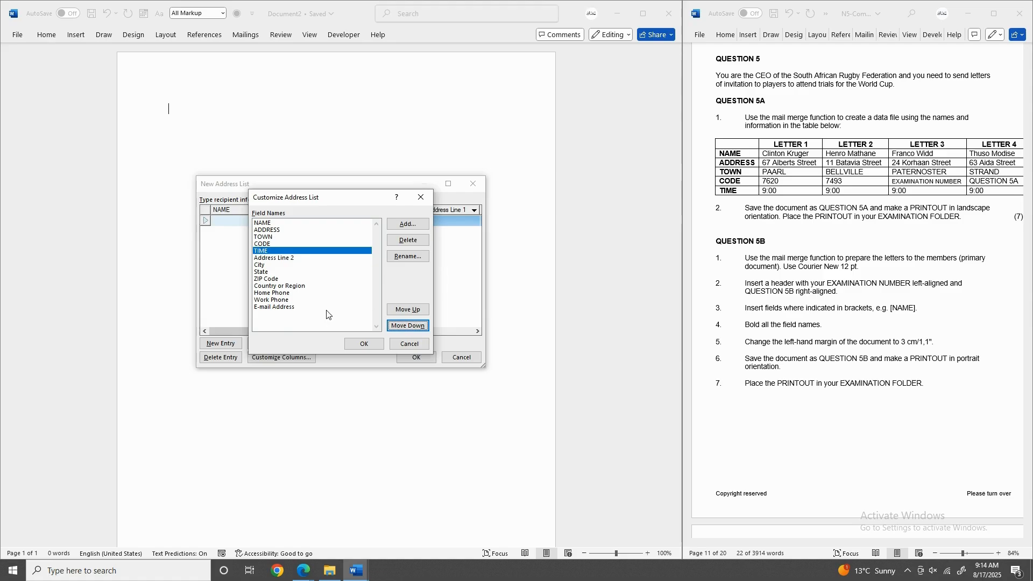
{"action": "left_click", "coordinate": [271, 307]}
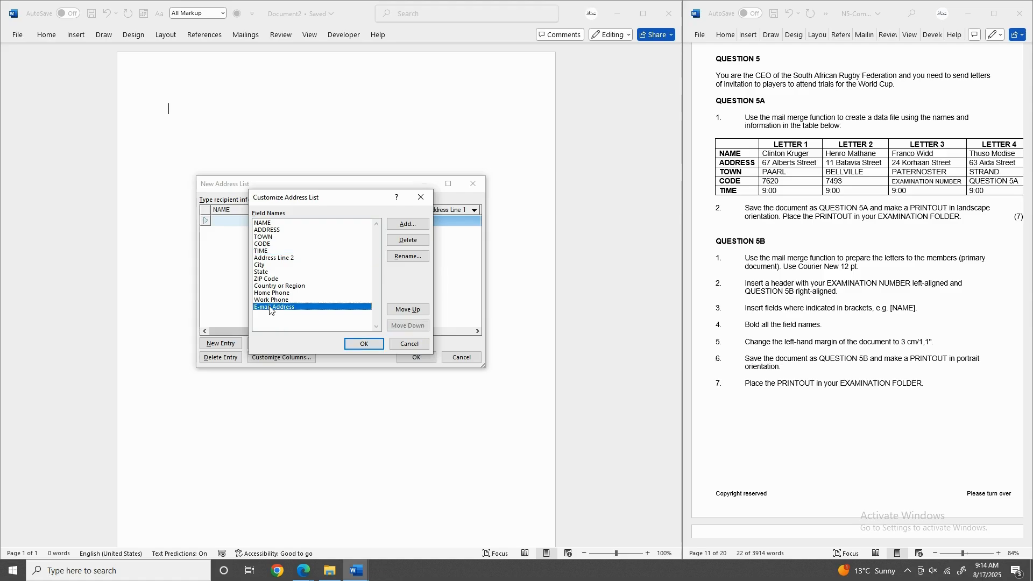
Delete the E-mail Address, Work Phone, Home Phone and Country or Region fields.
{"action": "left_click", "coordinate": [400, 238]}
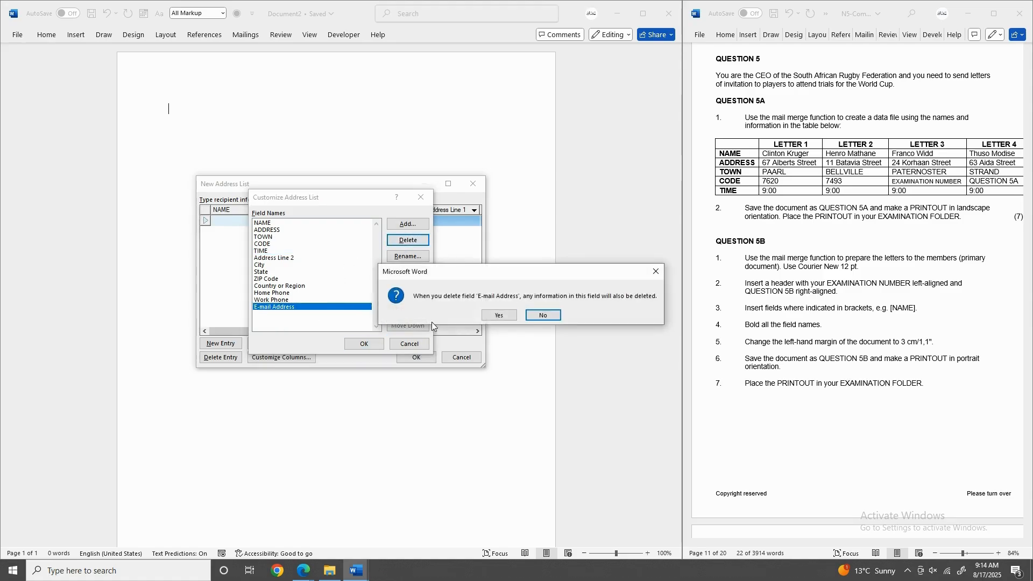
{"action": "left_click", "coordinate": [508, 316]}
{"action": "left_click", "coordinate": [416, 240]}
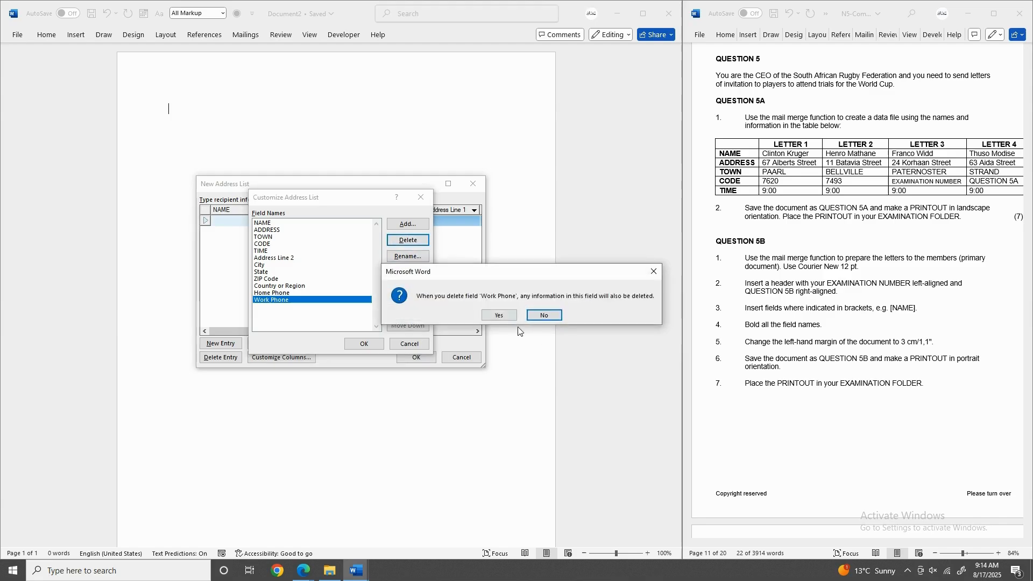
{"action": "left_click", "coordinate": [508, 317]}
{"action": "left_click", "coordinate": [414, 241]}
{"action": "left_click", "coordinate": [497, 315]}
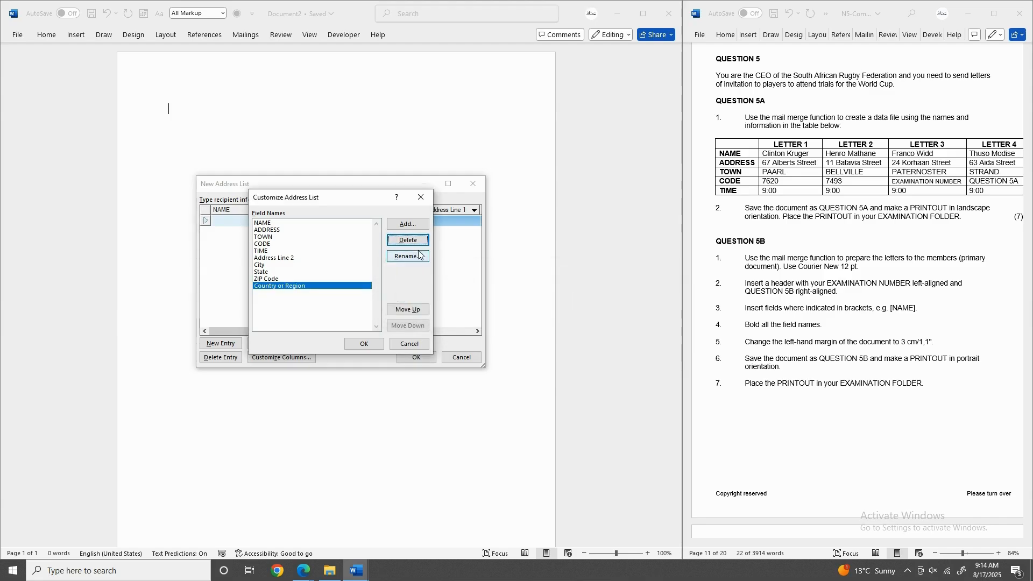
{"action": "left_click", "coordinate": [414, 241]}
{"action": "left_click", "coordinate": [497, 316]}
Delete ZIP Code, State, City and Address Line 2, then widen the list and NAME column.
{"action": "left_click", "coordinate": [417, 240]}
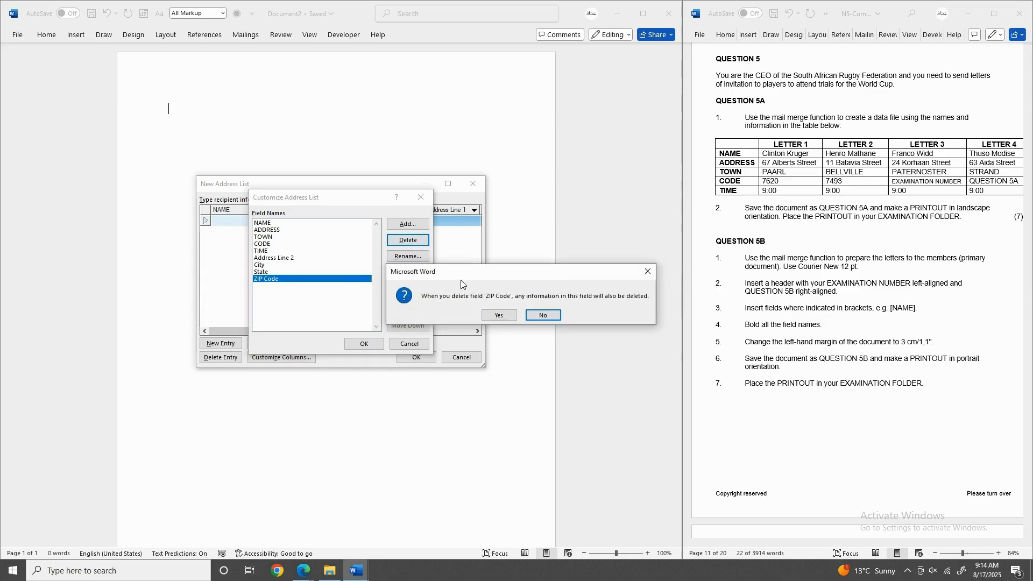
{"action": "left_click", "coordinate": [505, 315]}
{"action": "left_click", "coordinate": [419, 244]}
{"action": "left_click", "coordinate": [495, 317]}
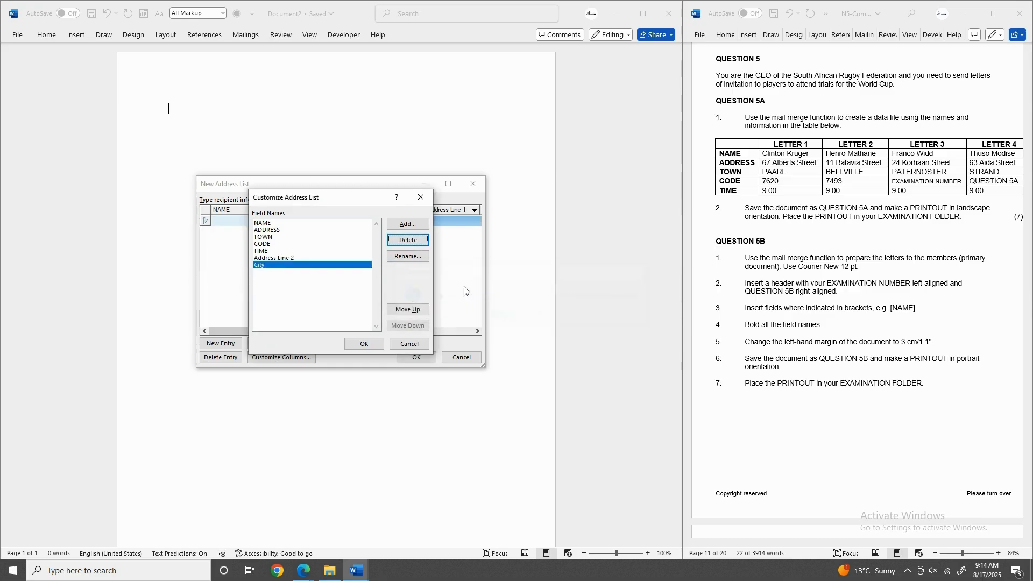
{"action": "left_click", "coordinate": [414, 241]}
{"action": "left_click", "coordinate": [496, 316]}
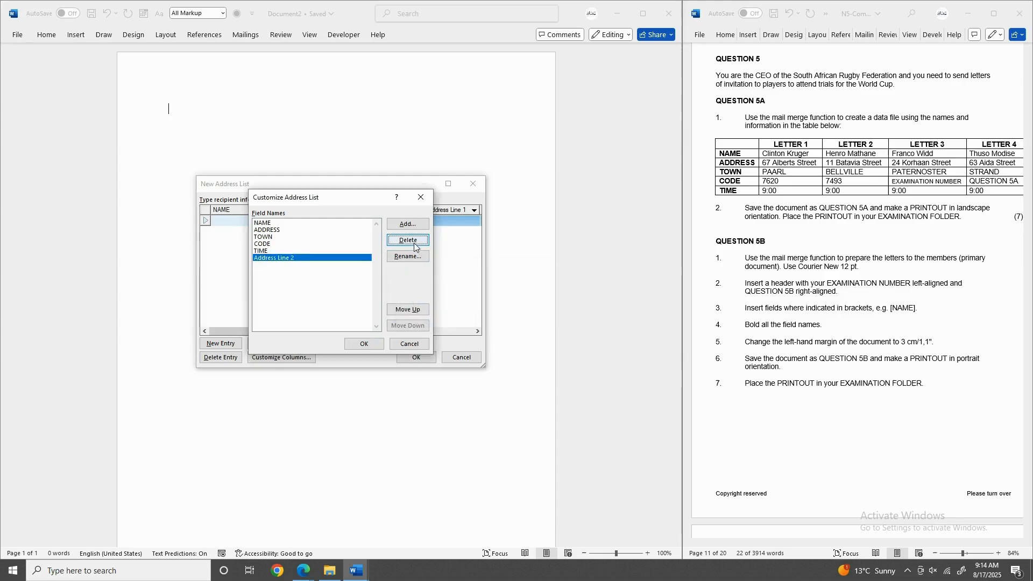
{"action": "left_click", "coordinate": [412, 241]}
{"action": "left_click", "coordinate": [501, 316]}
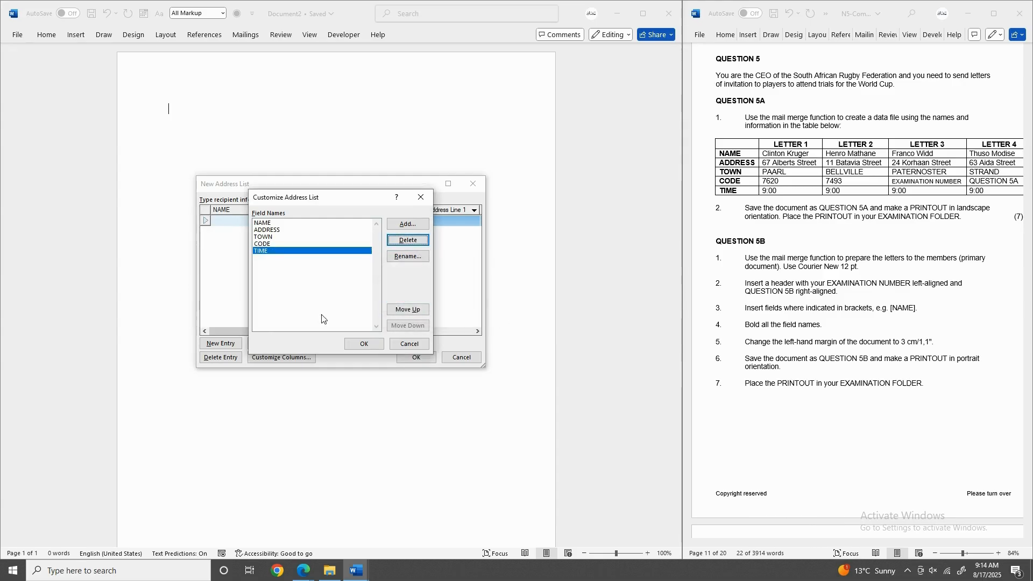
{"action": "left_click", "coordinate": [364, 344]}
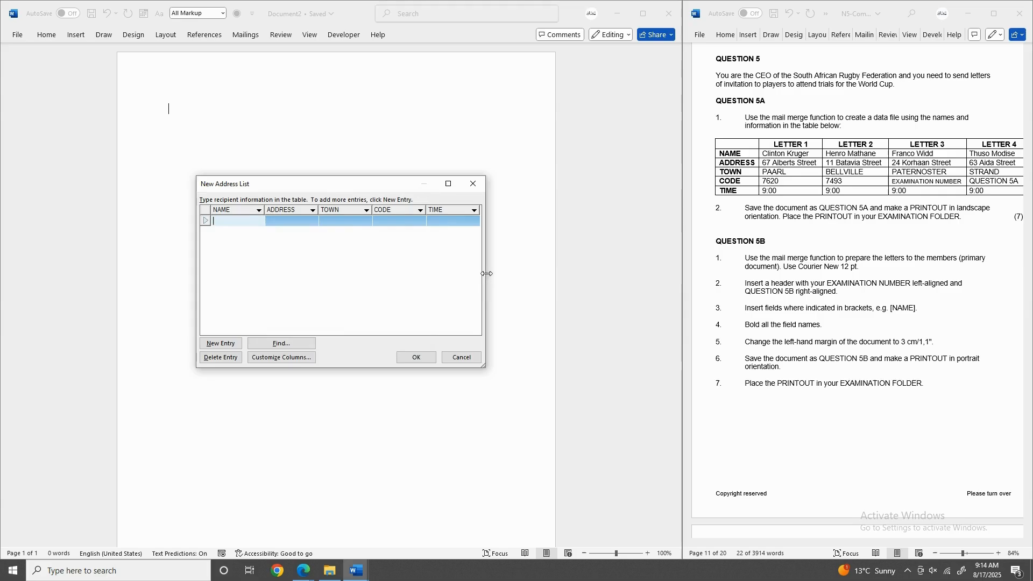
{"action": "left_click_drag", "start_coordinate": [486, 274], "coordinate": [653, 281]}
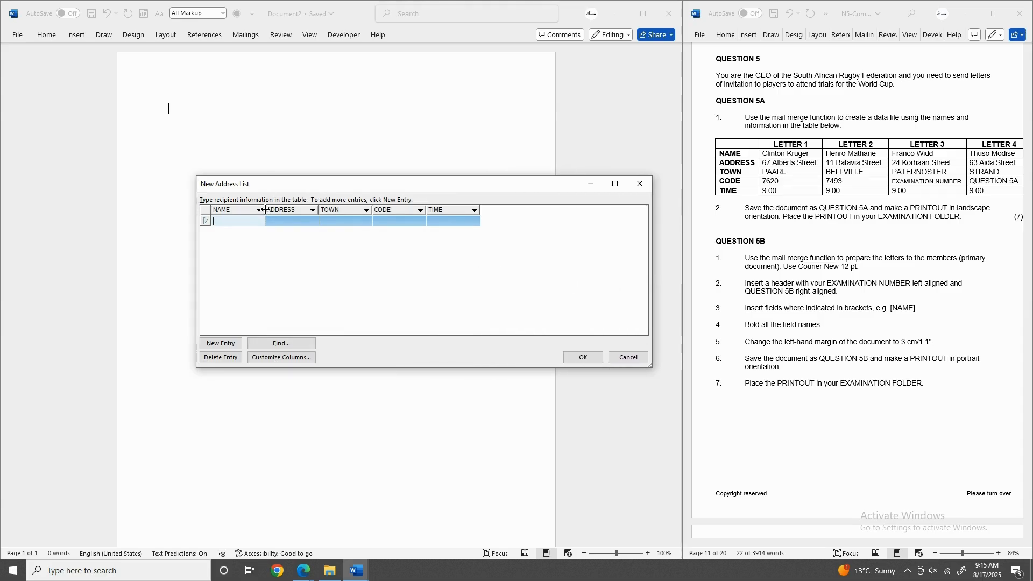
{"action": "left_click_drag", "start_coordinate": [266, 210], "coordinate": [280, 210]}
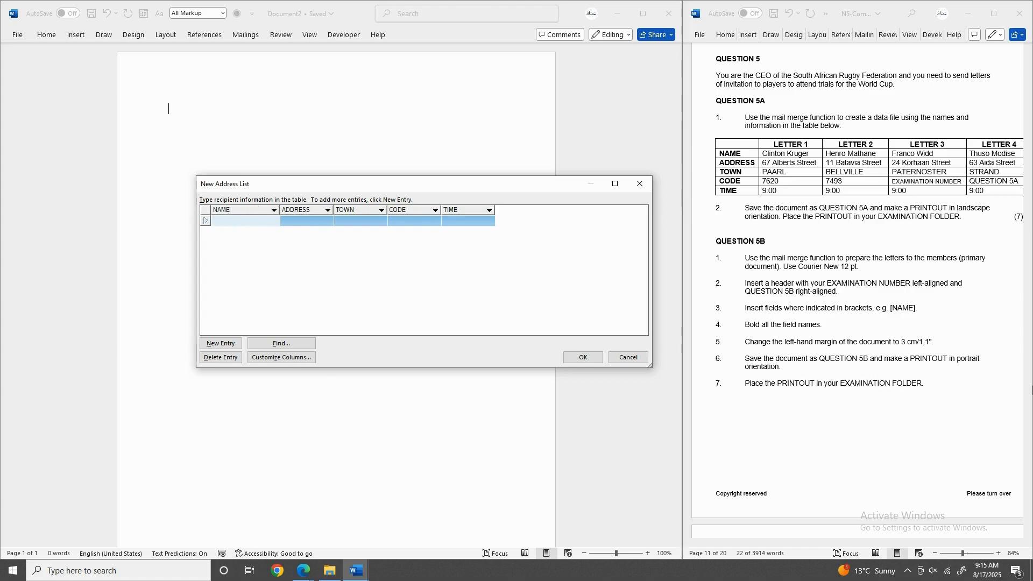
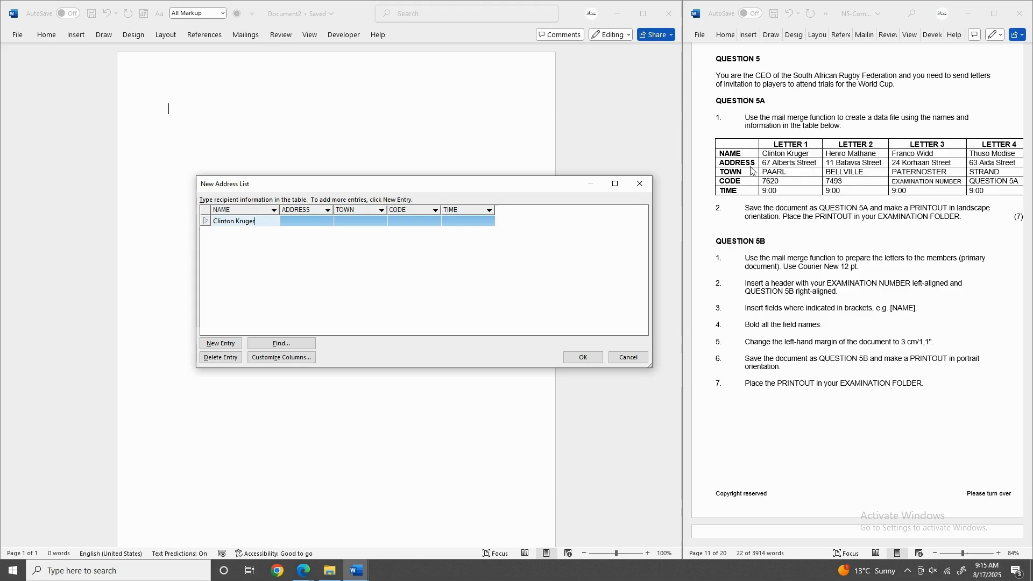
Fill the first record with the recipient's name, street address, town PAARL, postal code and time 9:00.
{"action": "left_click", "coordinate": [305, 218]}
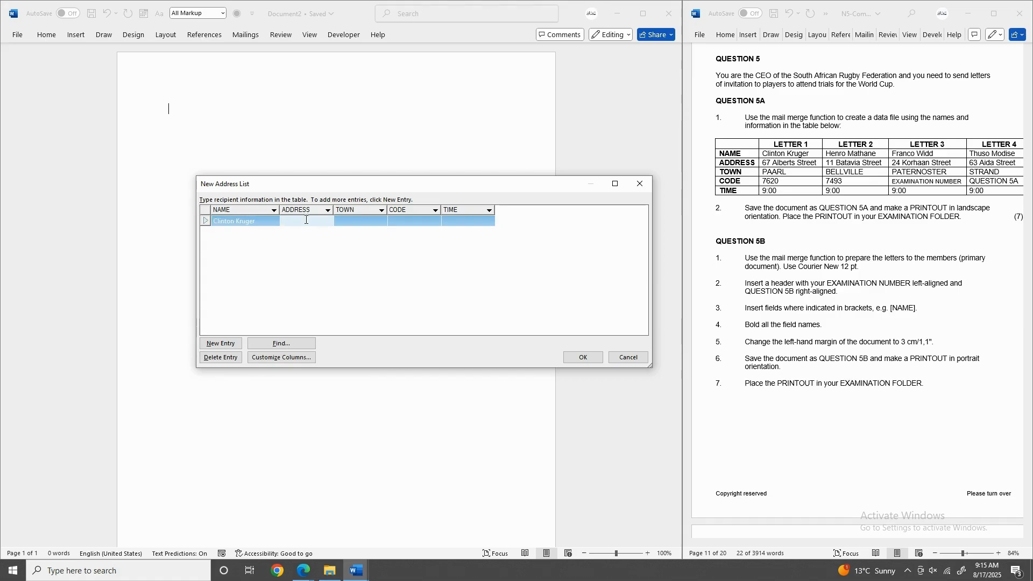
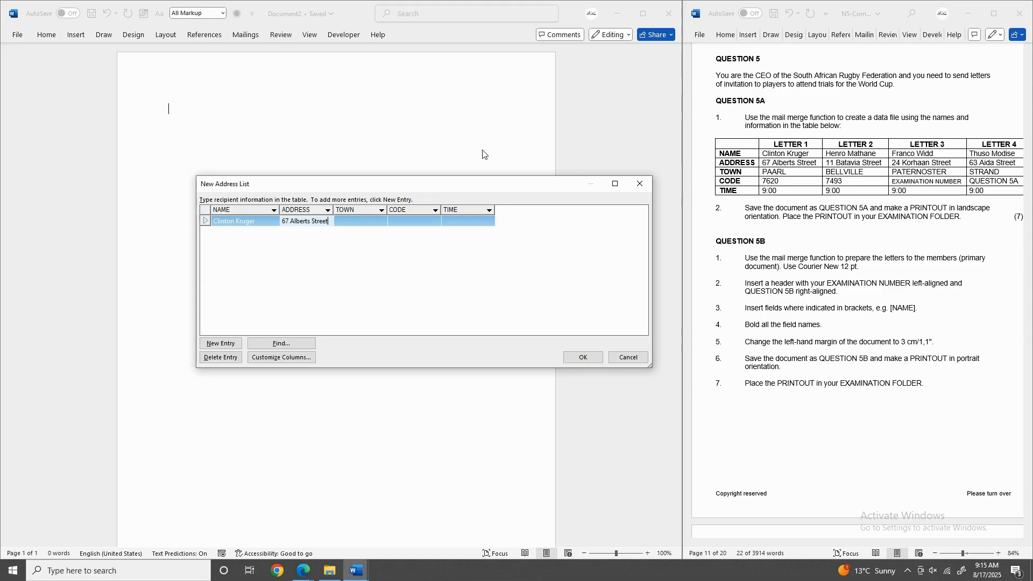
{"action": "left_click", "coordinate": [352, 221]}
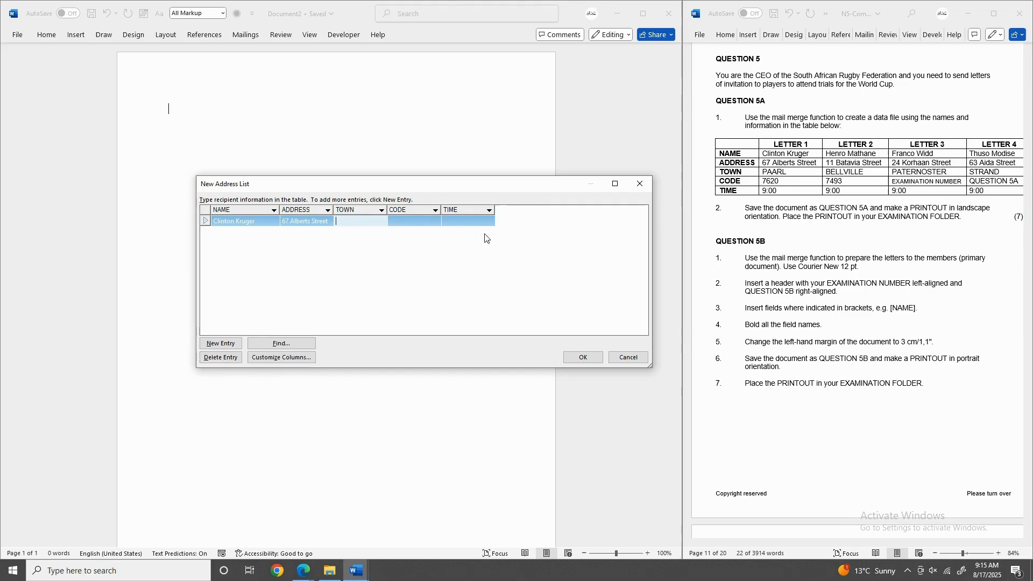
{"action": "type", "text": "PAARL"}
{"action": "left_click", "coordinate": [402, 222]}
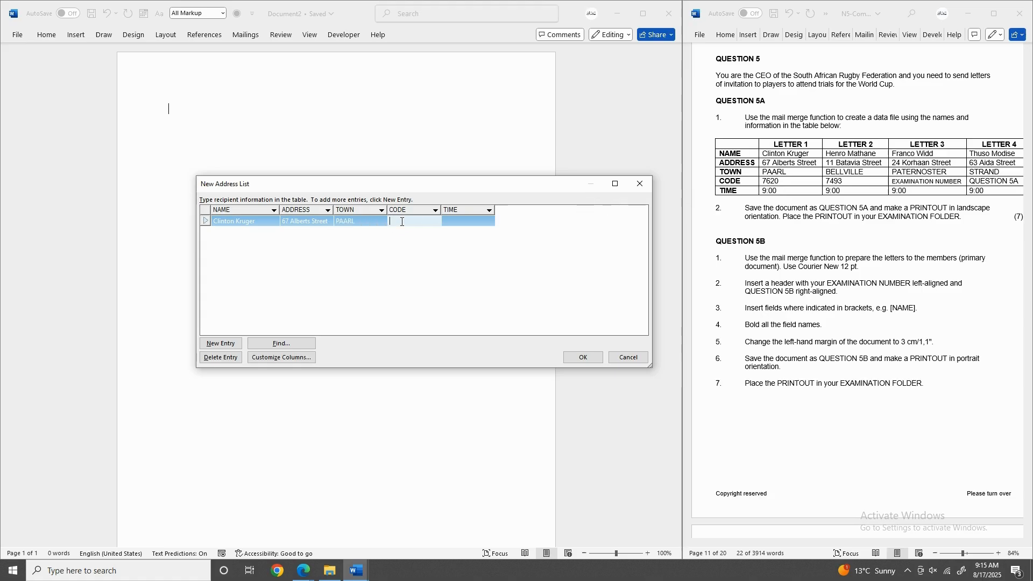
{"action": "type", "text": "7620"}
{"action": "left_click", "coordinate": [467, 220]}
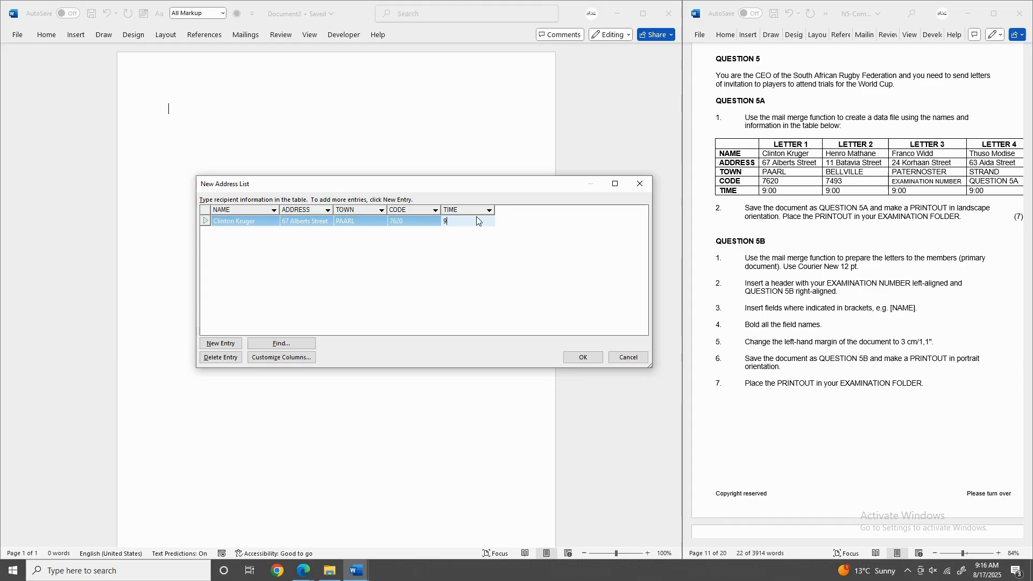
{"action": "type", "text": "9:p"}
{"action": "key", "text": "BackSpace"}
Add a second recipient entry with the recipient's name and street address.
{"action": "left_click", "coordinate": [216, 347]}
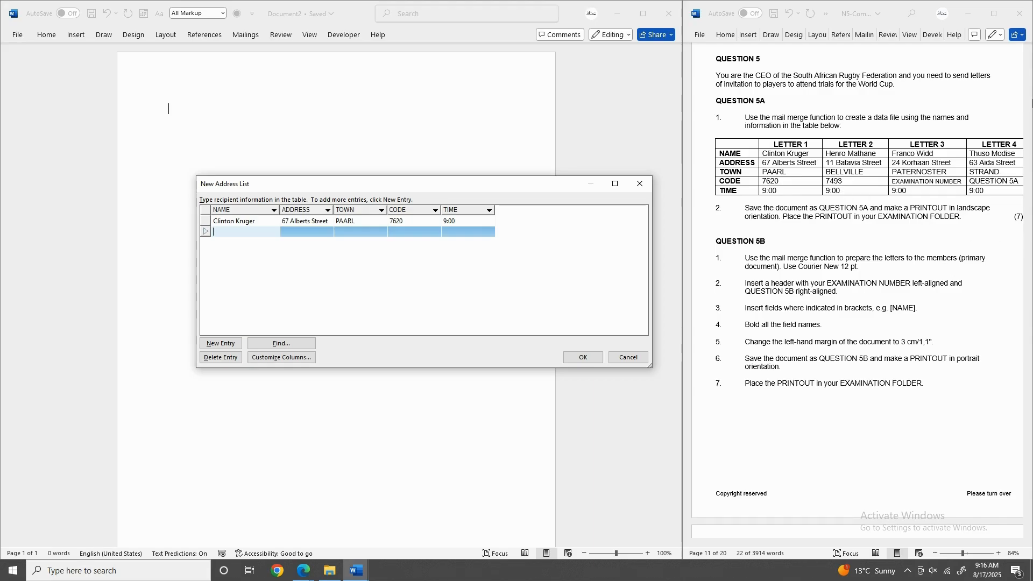
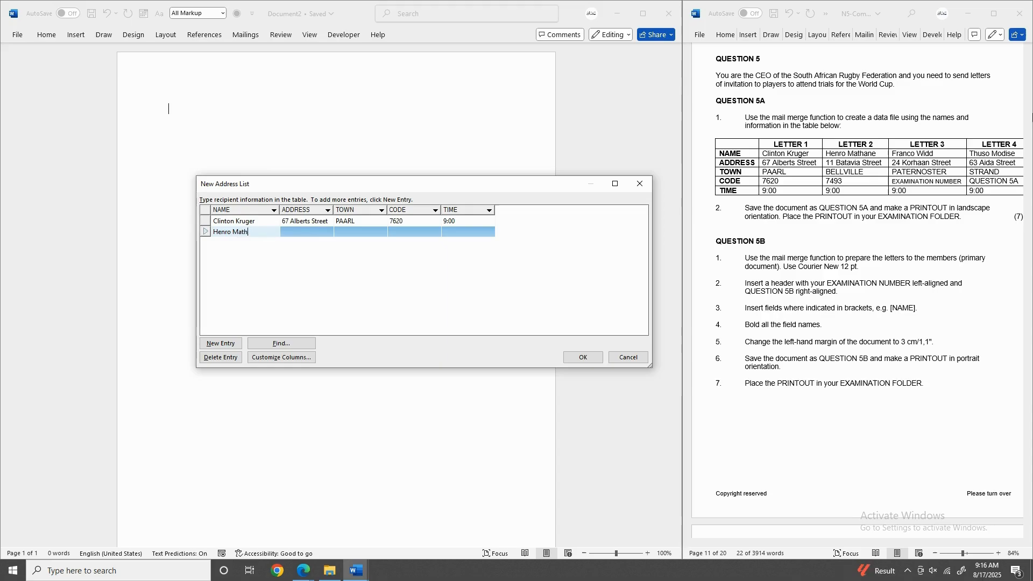
{"action": "key", "text": "Tab"}
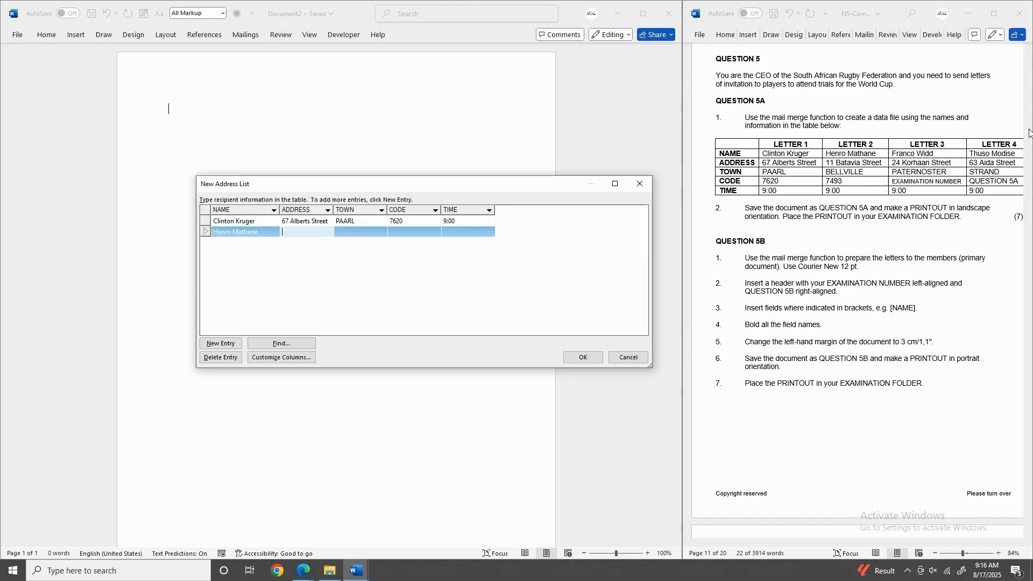
{"action": "key", "text": "Tab"}
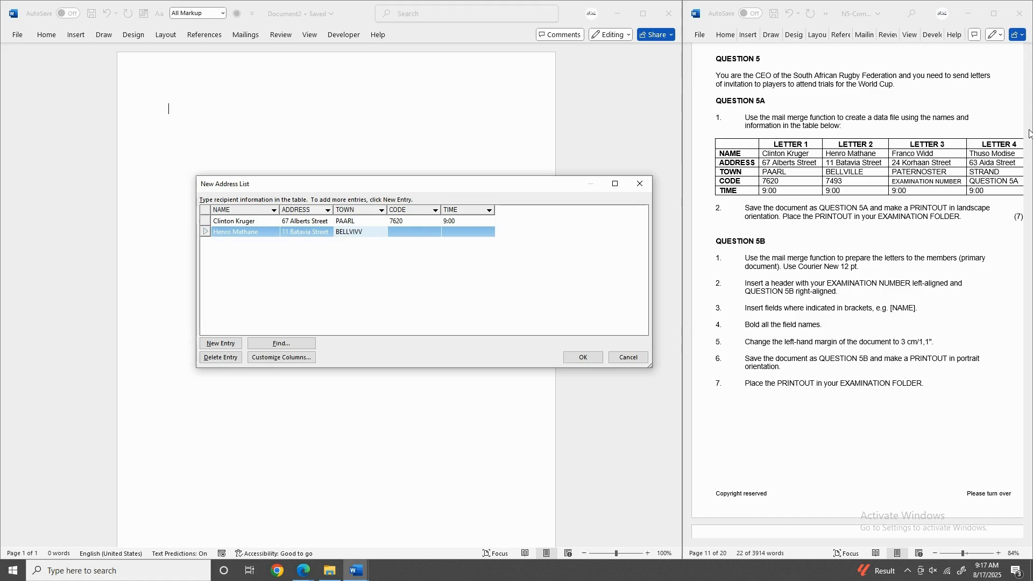
Complete the second record with town BELLVILLE, its postal code and time 9:00.
{"action": "type", "text": "ILLE"}
{"action": "key", "text": "Tab"}
{"action": "type", "text": "7"}
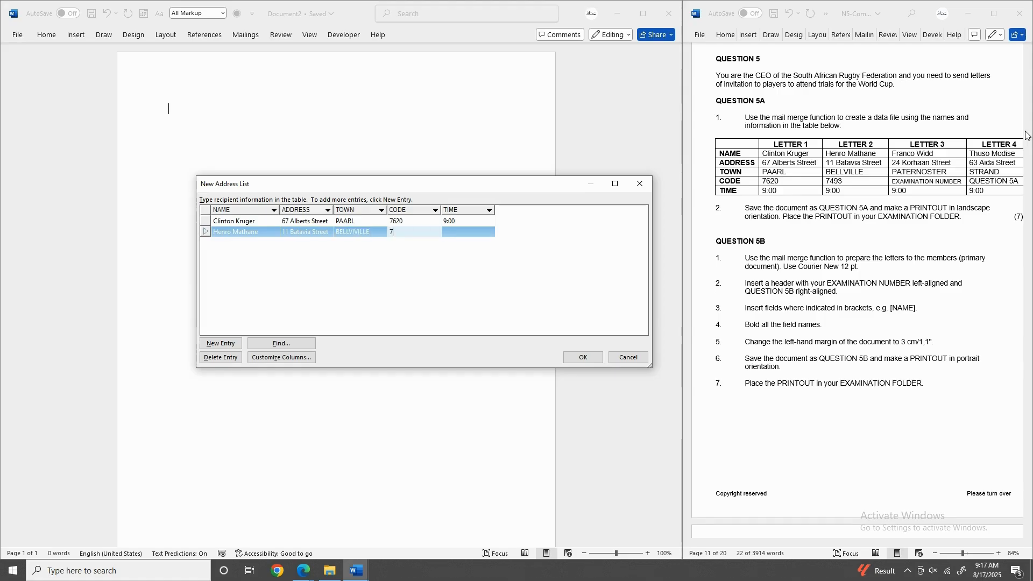
{"action": "type", "text": "493"}
{"action": "key", "text": "Tab"}
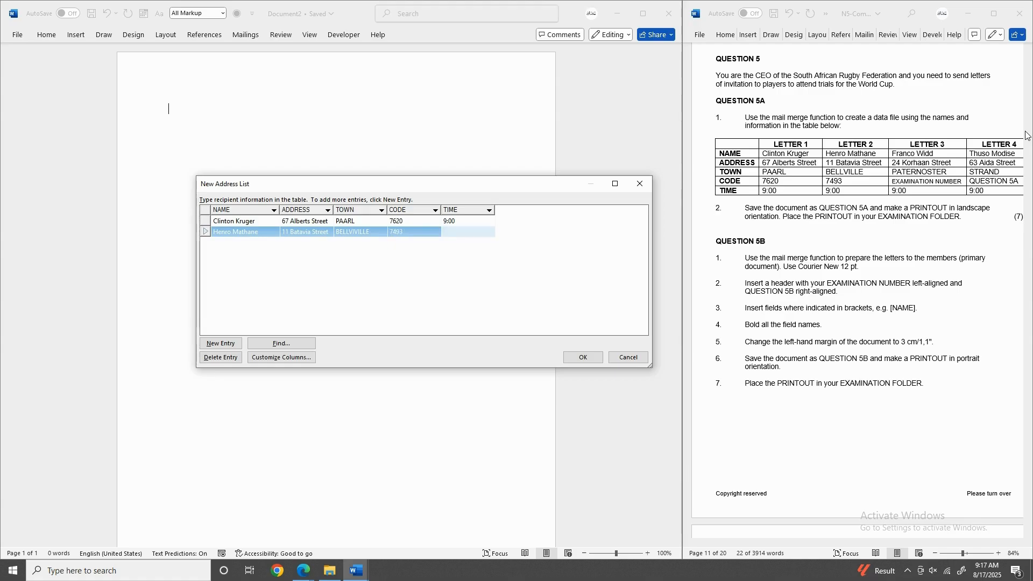
{"action": "type", "text": ":00"}
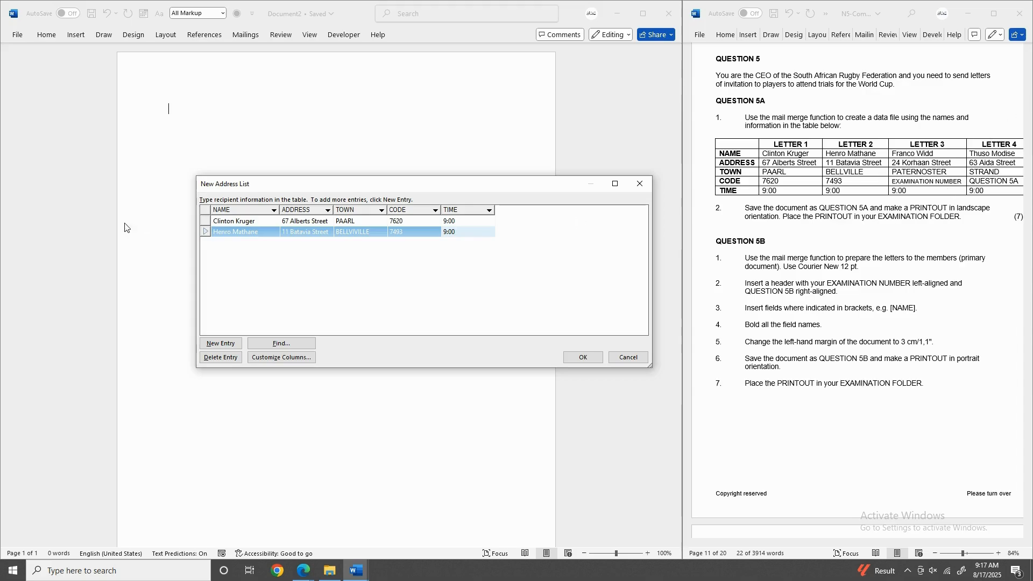
{"action": "left_click", "coordinate": [219, 342]}
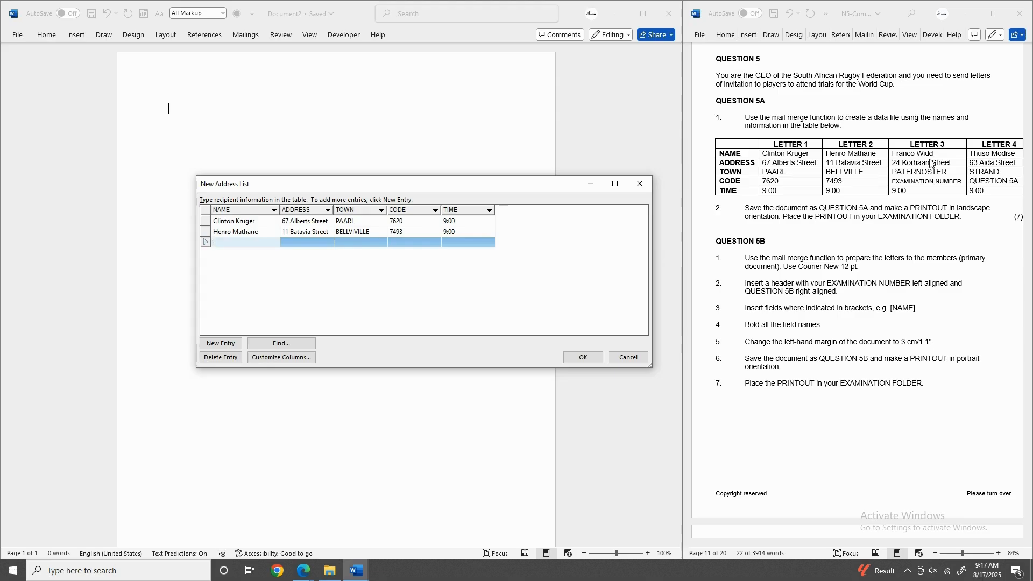
Fill the third record: name, street address, town PATERNOSTER, examination number as code, time 9:00.
{"action": "key", "text": "Tab"}
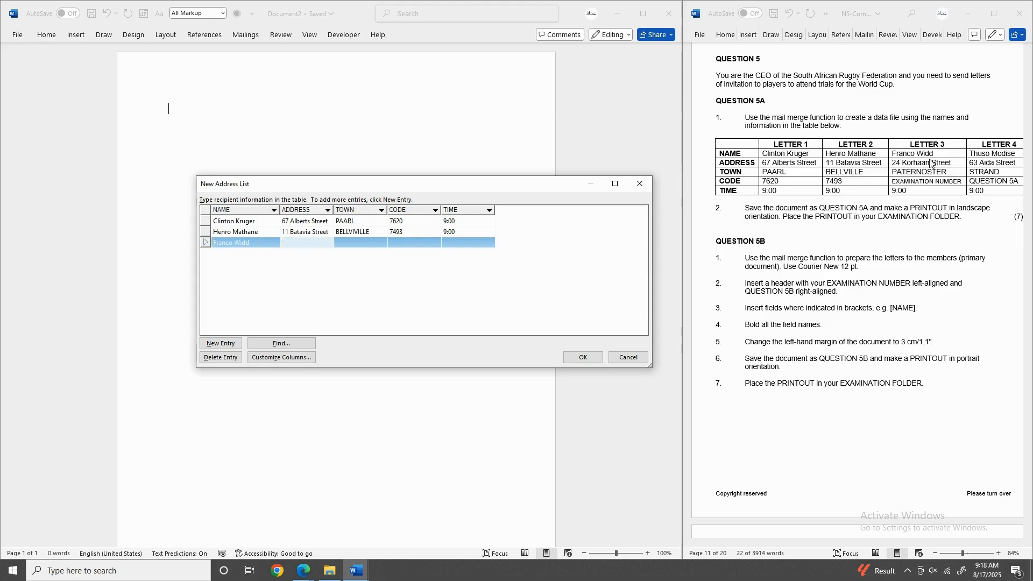
{"action": "key", "text": "Tab"}
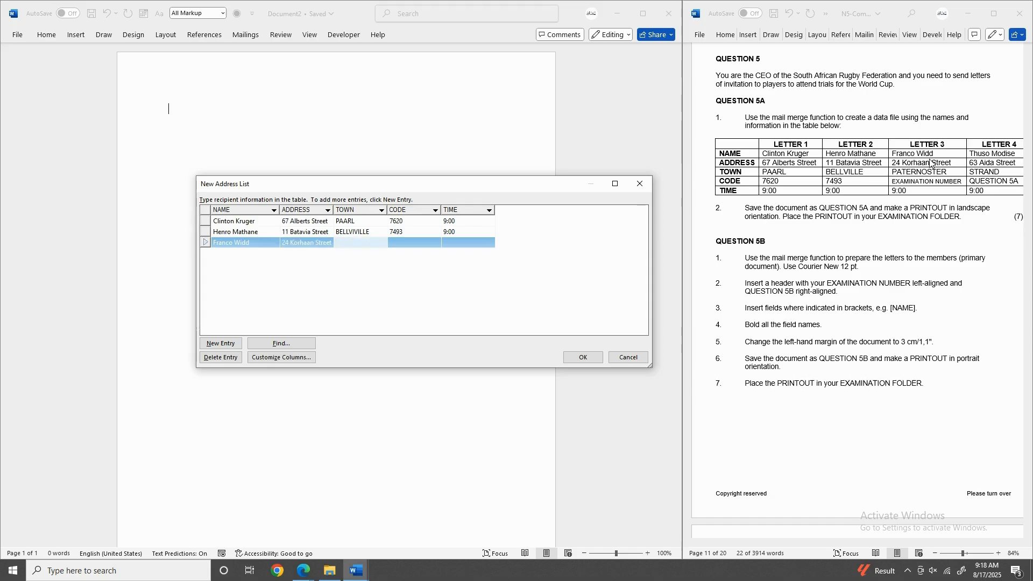
{"action": "type", "text": "PAR"}
{"action": "type", "text": "TER"}
{"action": "type", "text": "NOSTER"}
{"action": "key", "text": "Tab"}
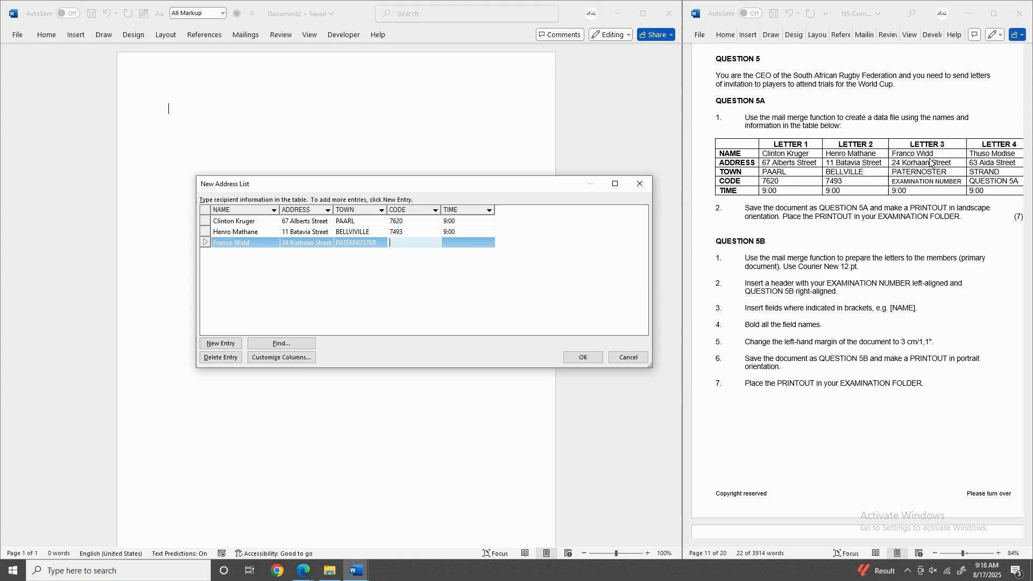
{"action": "type", "text": "0123456789"}
{"action": "key", "text": "Tab"}
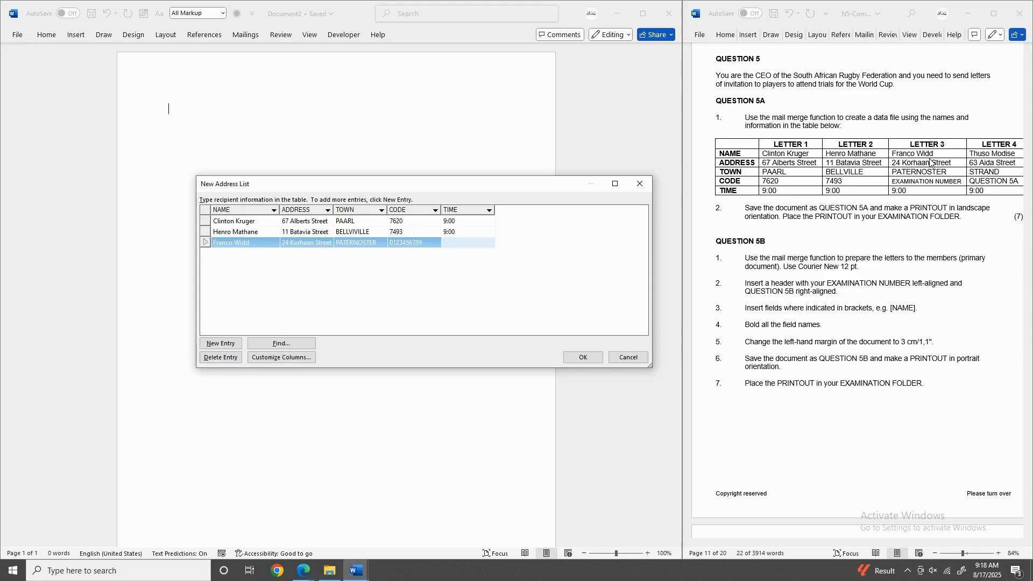
{"action": "type", "text": "9:00"}
{"action": "left_click", "coordinate": [225, 346]}
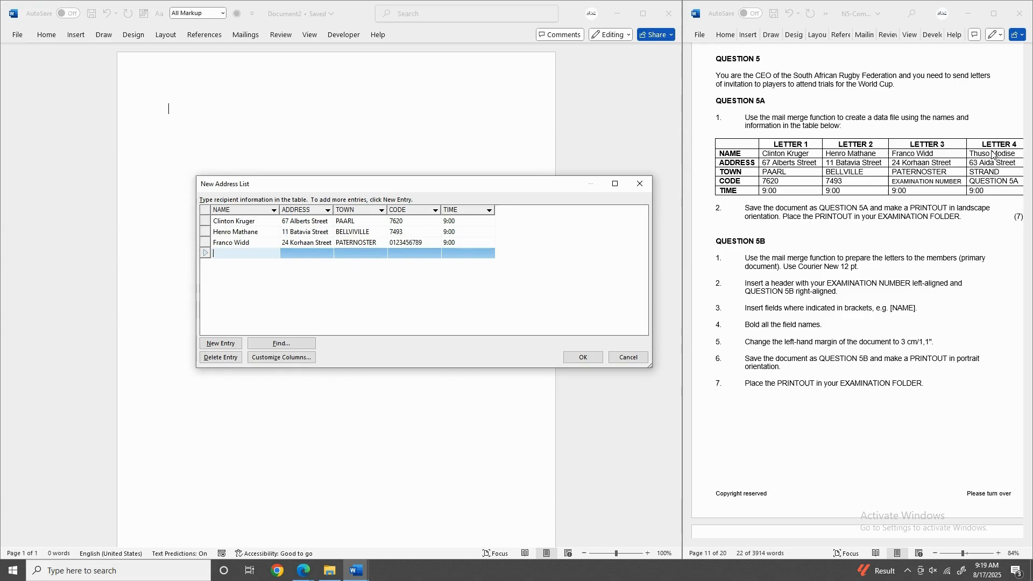
Enter the fourth recipient's name and street address.
{"action": "key", "text": "Tab"}
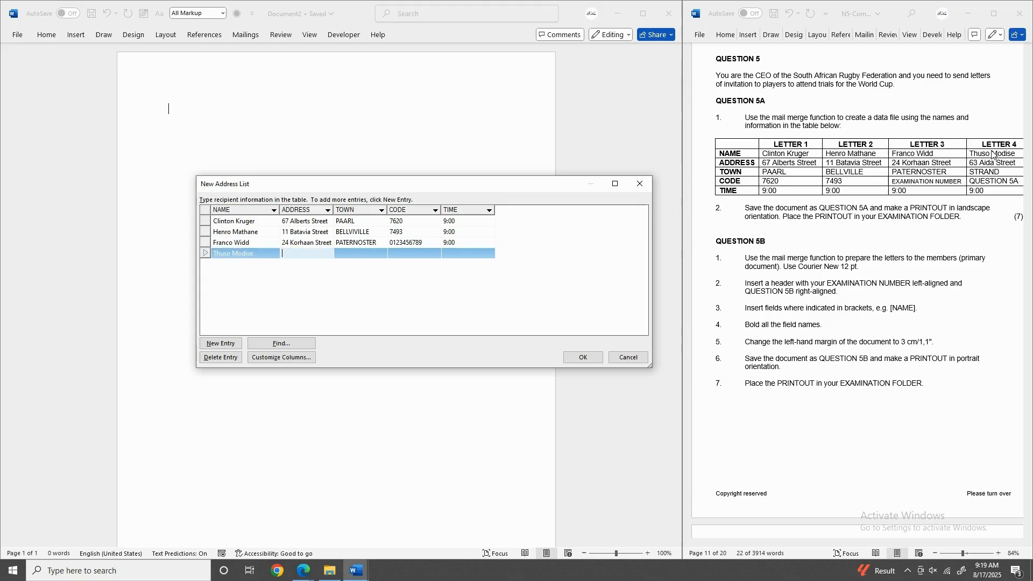
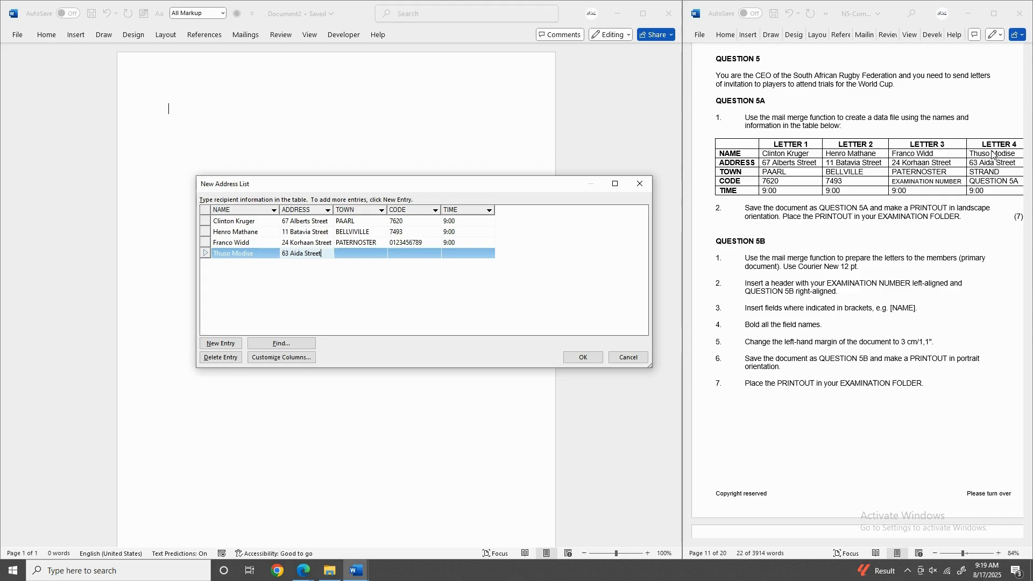
Complete the fourth row with town STRAND, code QUESTION 5A and time 9:00, and finish the list.
{"action": "key", "text": "Tab"}
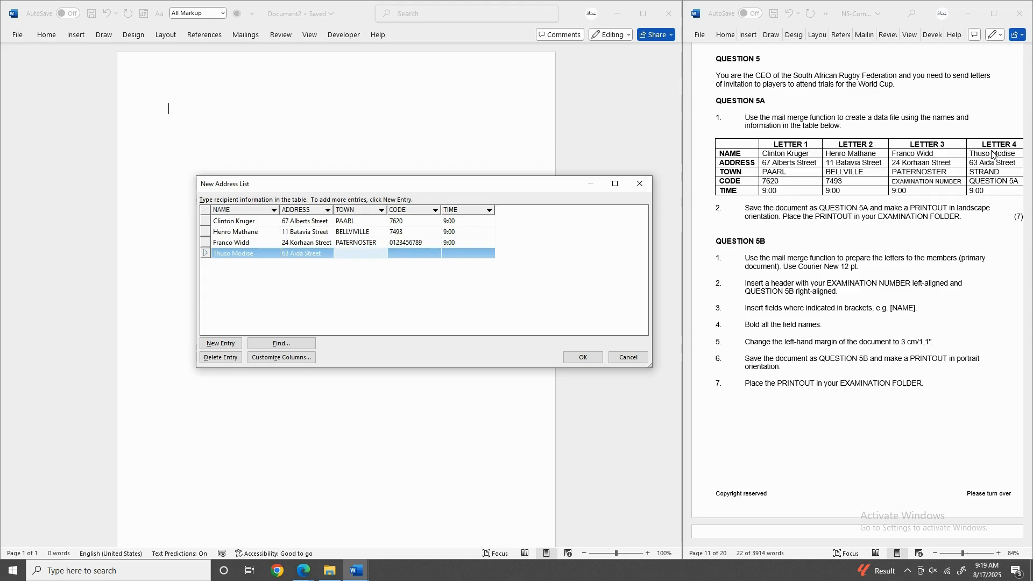
{"action": "type", "text": "STRAND"}
{"action": "key", "text": "Tab"}
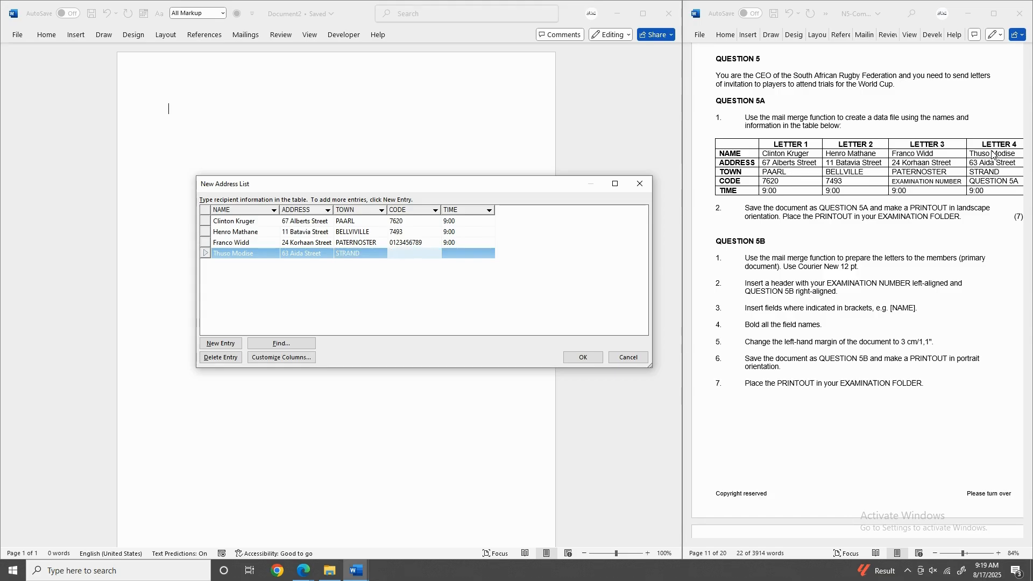
{"action": "type", "text": "QUESTION 5A"}
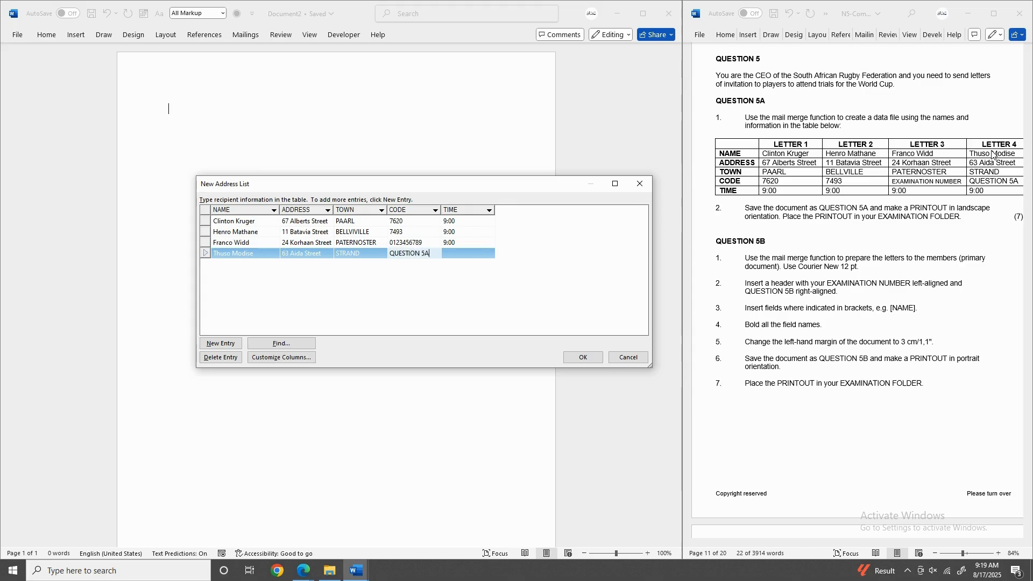
{"action": "key", "text": "Tab"}
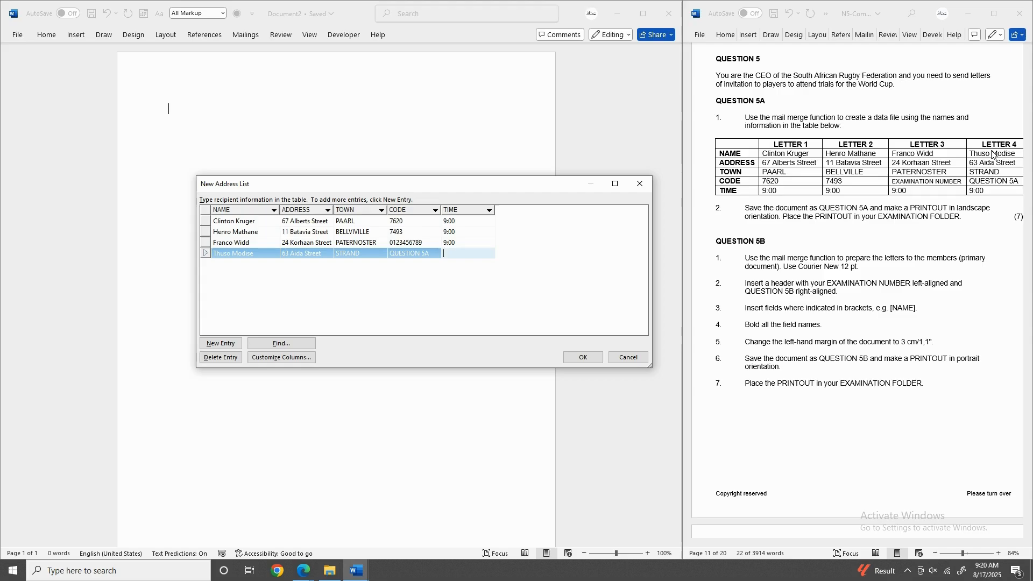
{"action": "type", "text": "9:00"}
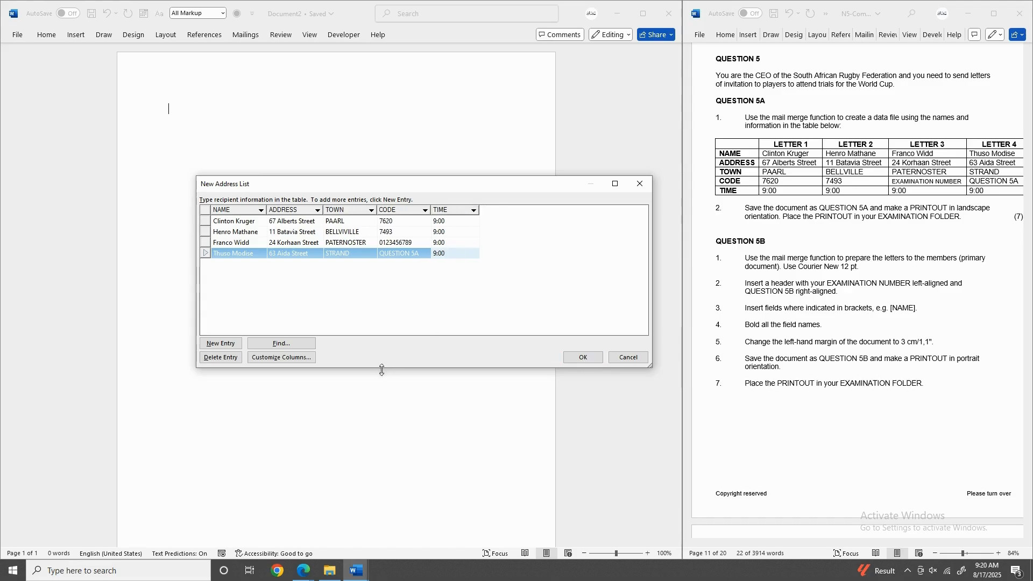
{"action": "left_click", "coordinate": [586, 358]}
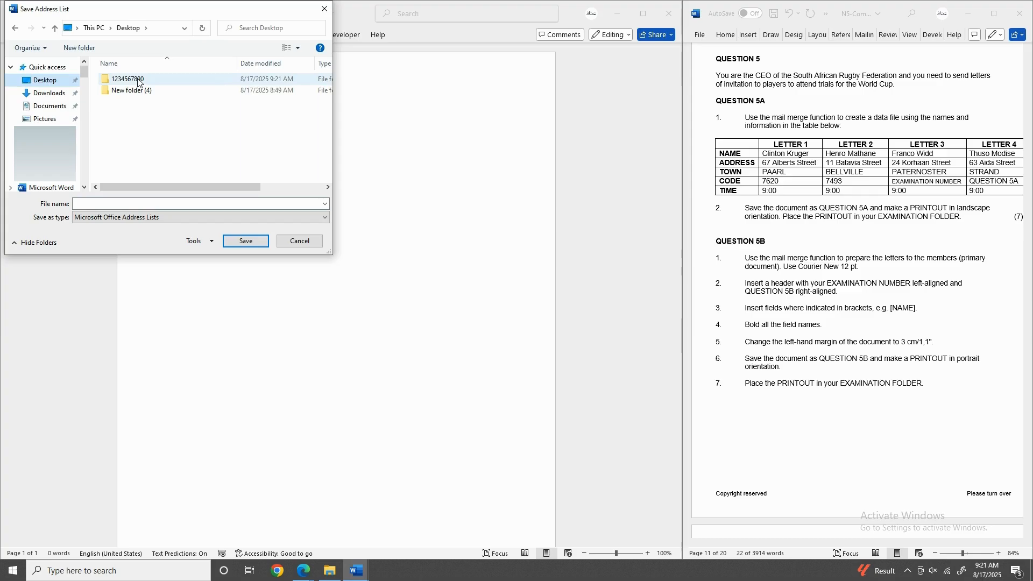
{"action": "double_click", "coordinate": [137, 79]}
{"action": "left_click", "coordinate": [177, 203]}
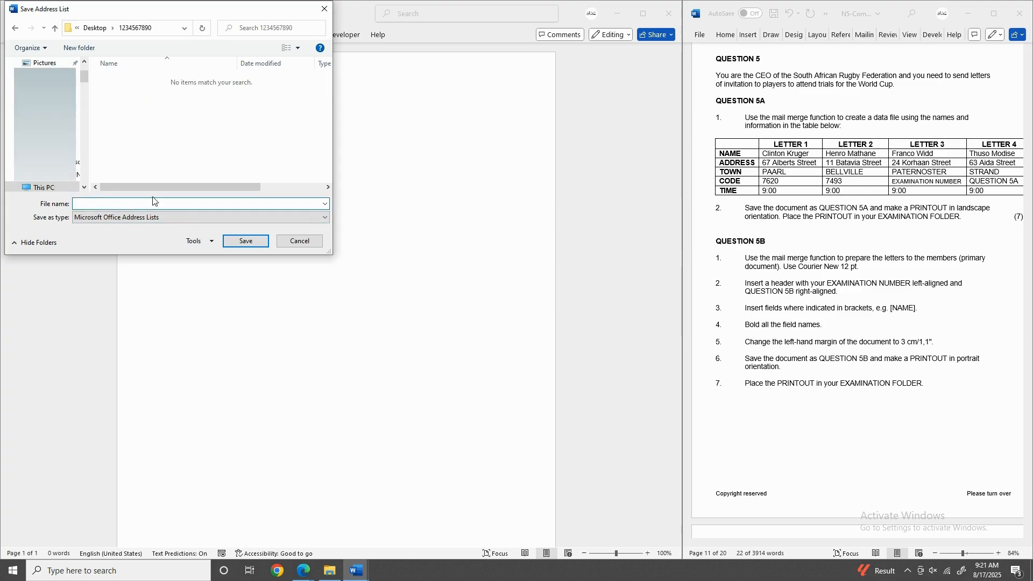
{"action": "type", "text": "123"}
{"action": "key", "text": "BackSpace"}
{"action": "key", "text": "BackSpace"}
{"action": "key", "text": "BackSpace"}
{"action": "type", "text": "QUESTION 5A"}
{"action": "left_click", "coordinate": [240, 241]}
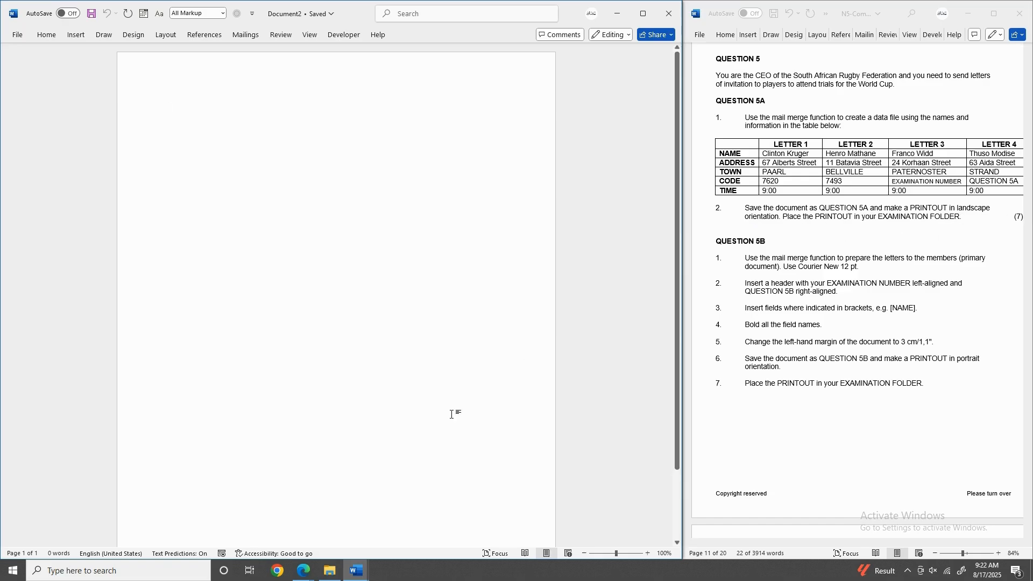
{"action": "left_click", "coordinate": [326, 570]}
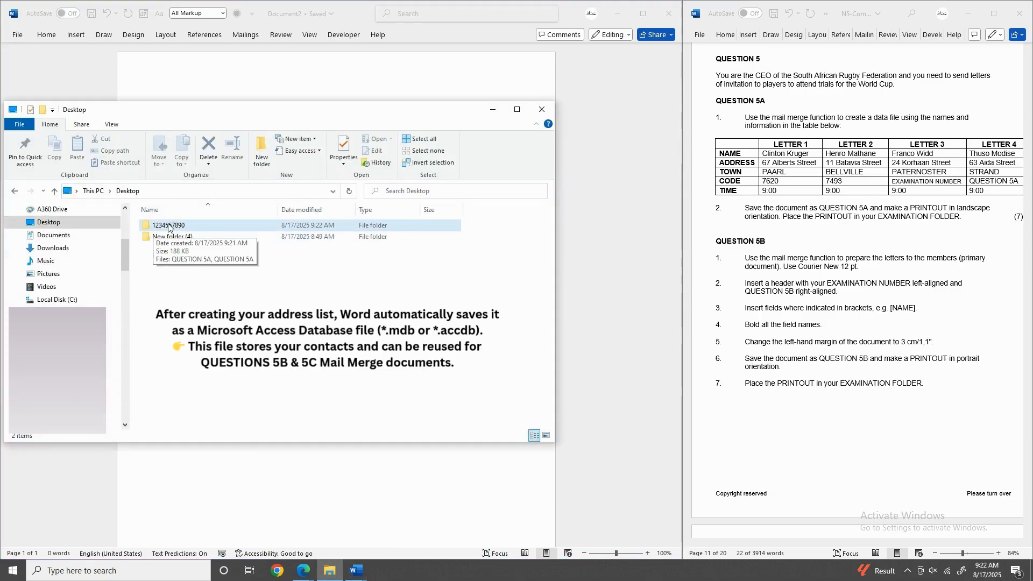
{"action": "double_click", "coordinate": [201, 231]}
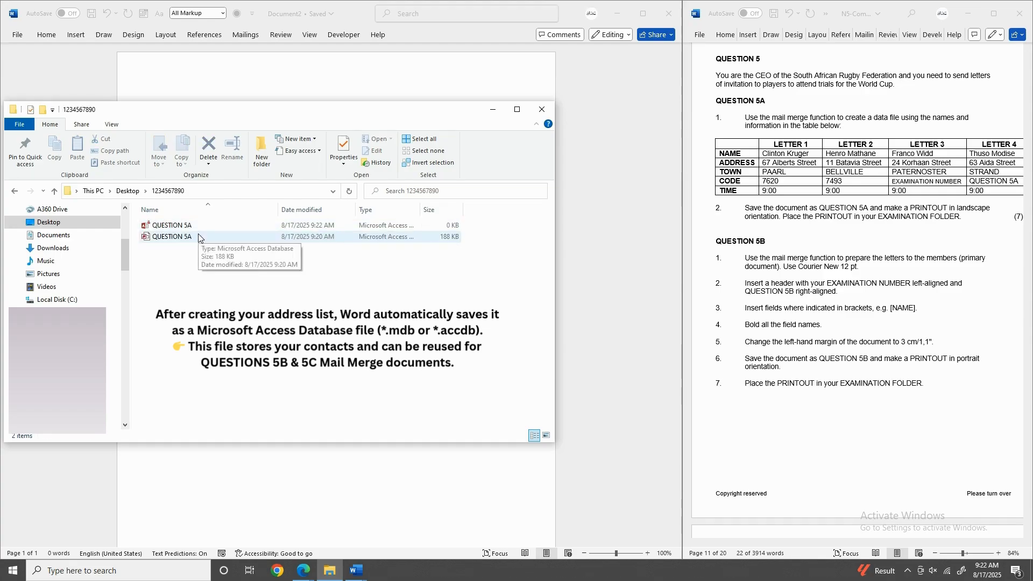
{"action": "left_click", "coordinate": [198, 237]}
{"action": "double_click", "coordinate": [198, 238]}
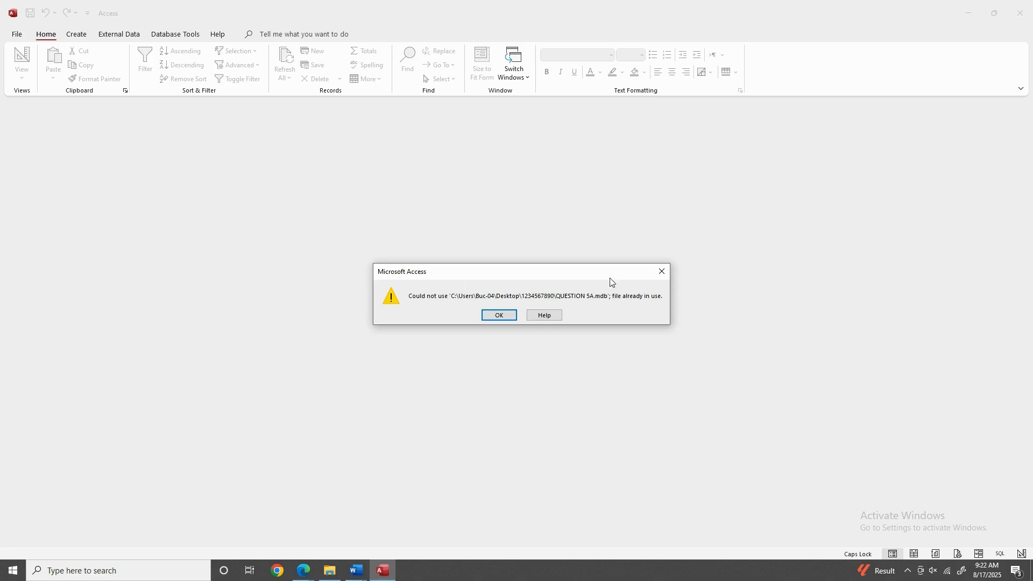
Dismiss the file-in-use warning, enable content, and open the Office_Address_List table.
{"action": "left_click", "coordinate": [492, 313]}
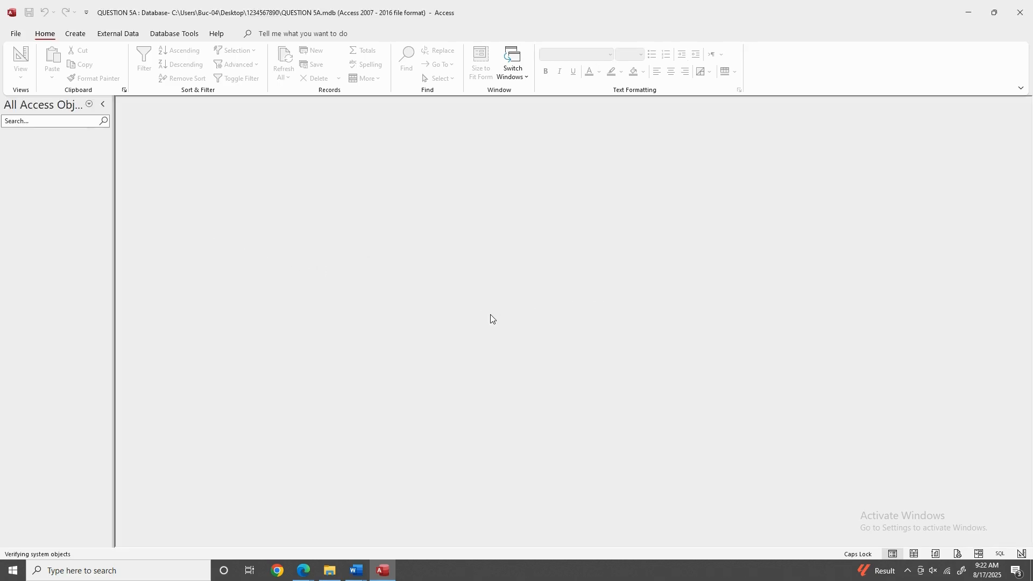
{"action": "left_click", "coordinate": [317, 104]}
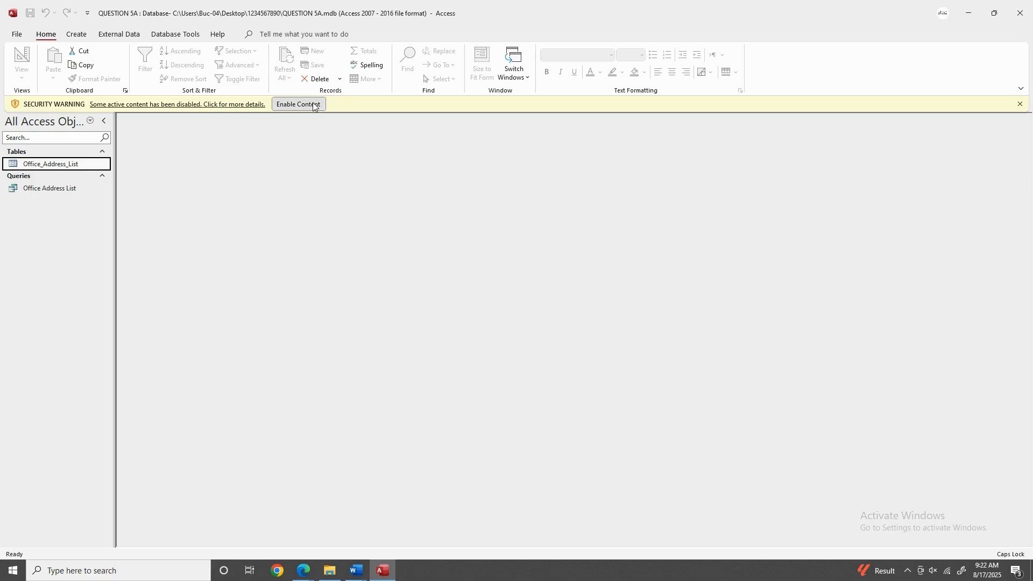
{"action": "left_click", "coordinate": [73, 175]}
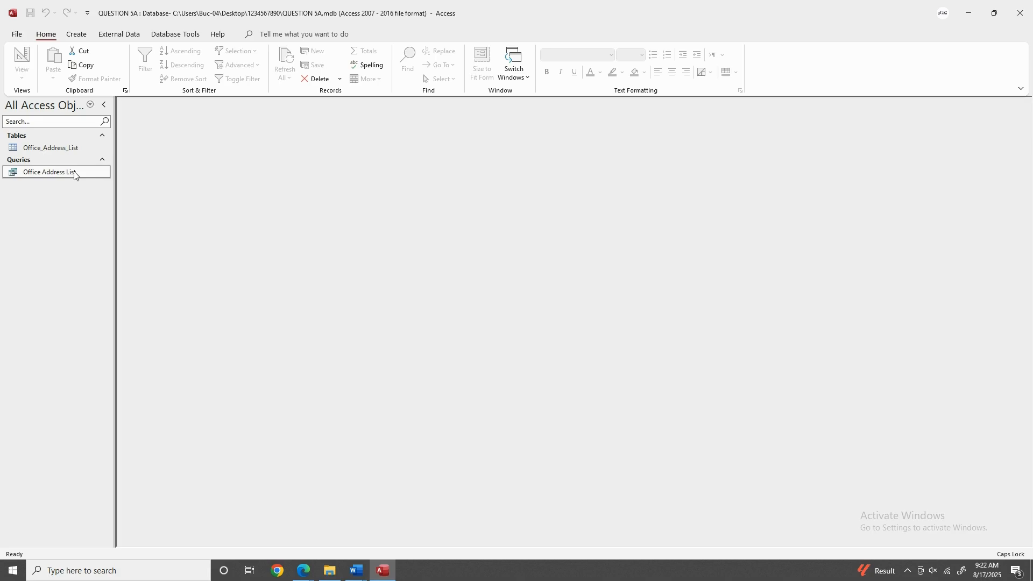
{"action": "left_click", "coordinate": [66, 150]}
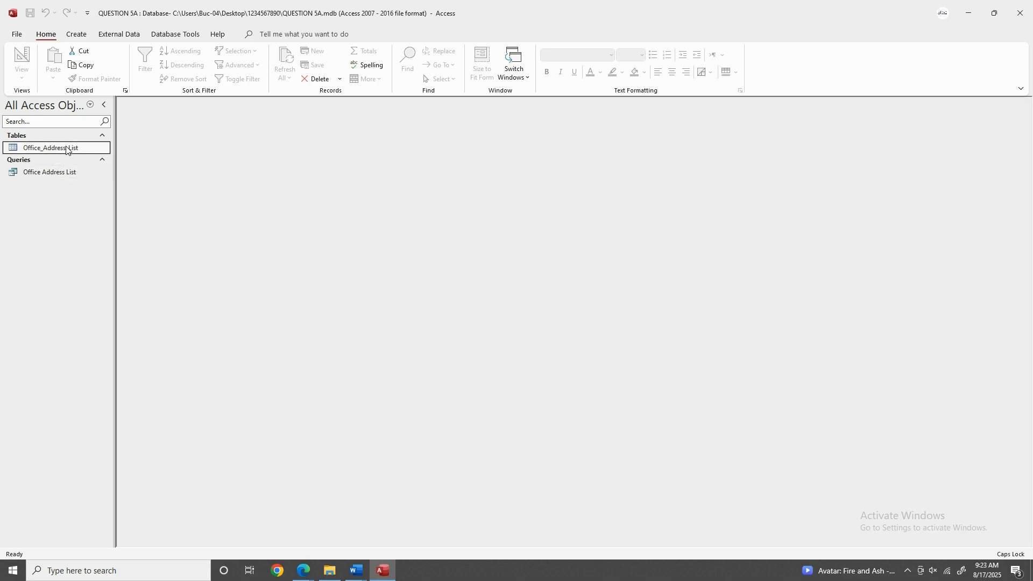
{"action": "double_click", "coordinate": [53, 147]}
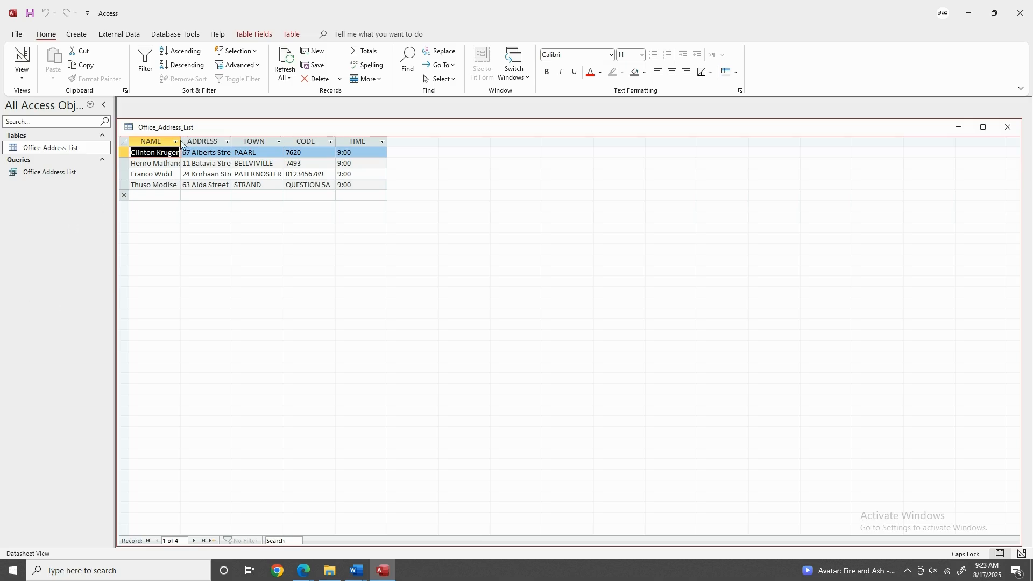
Widen the NAME, ADDRESS and TOWN columns so the full entries show.
{"action": "left_click_drag", "start_coordinate": [180, 140], "coordinate": [190, 141]}
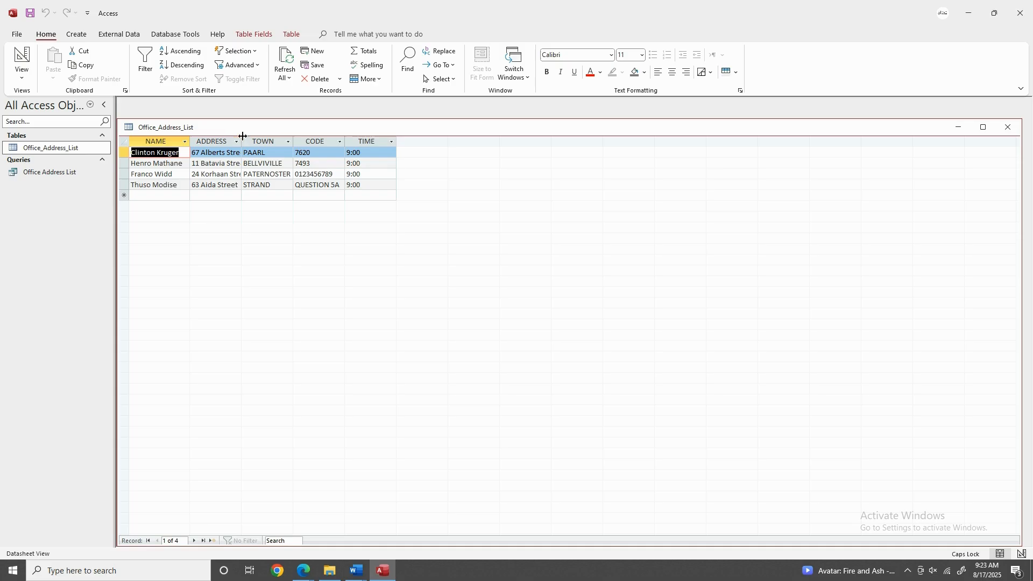
{"action": "left_click_drag", "start_coordinate": [243, 136], "coordinate": [269, 136]}
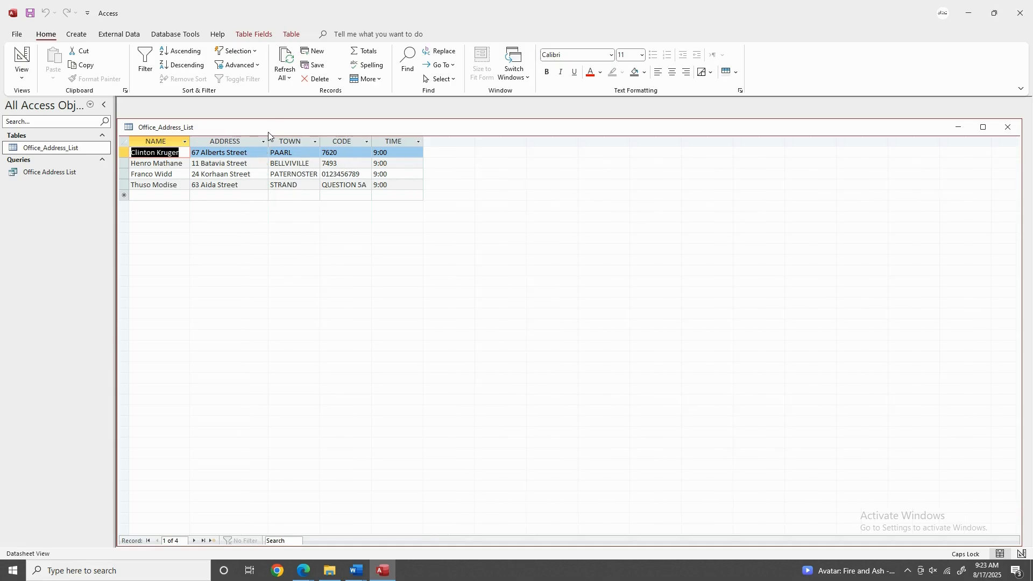
{"action": "left_click_drag", "start_coordinate": [190, 141], "coordinate": [197, 141]}
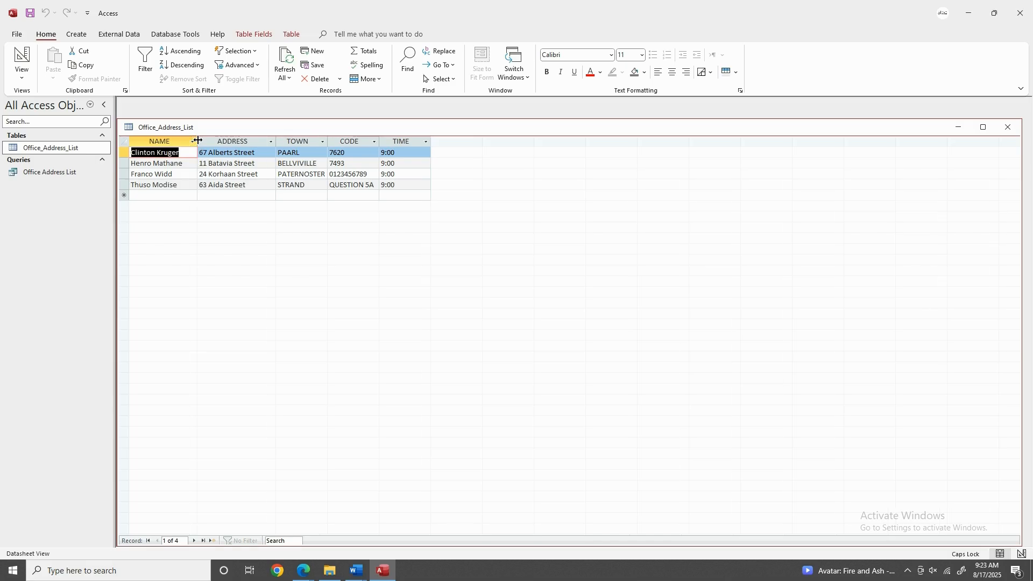
{"action": "left_click", "coordinate": [329, 141]}
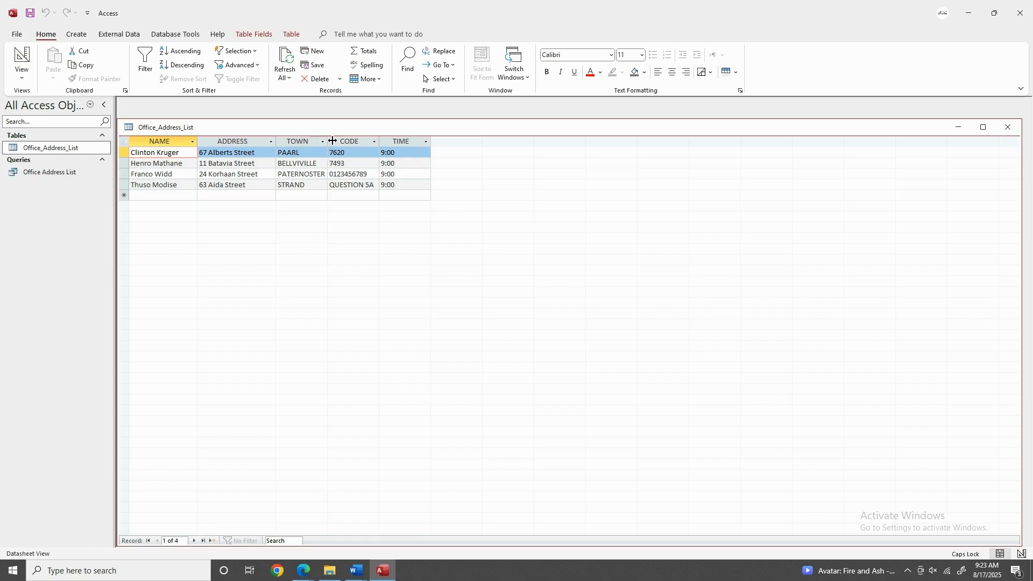
{"action": "left_click_drag", "start_coordinate": [333, 141], "coordinate": [395, 141]}
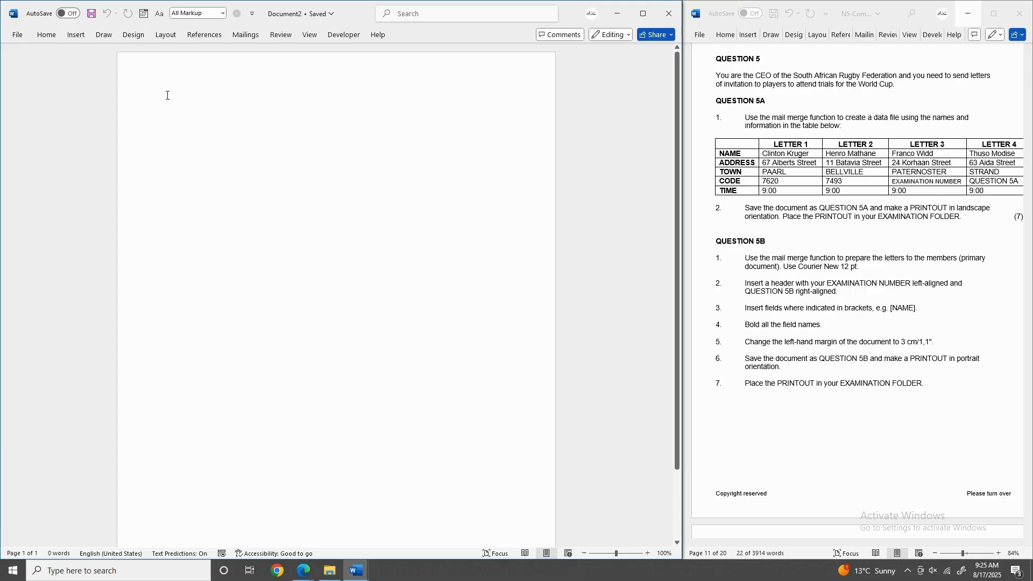
{"action": "left_click", "coordinate": [705, 242]}
{"action": "left_click_drag", "start_coordinate": [716, 241], "coordinate": [769, 235]}
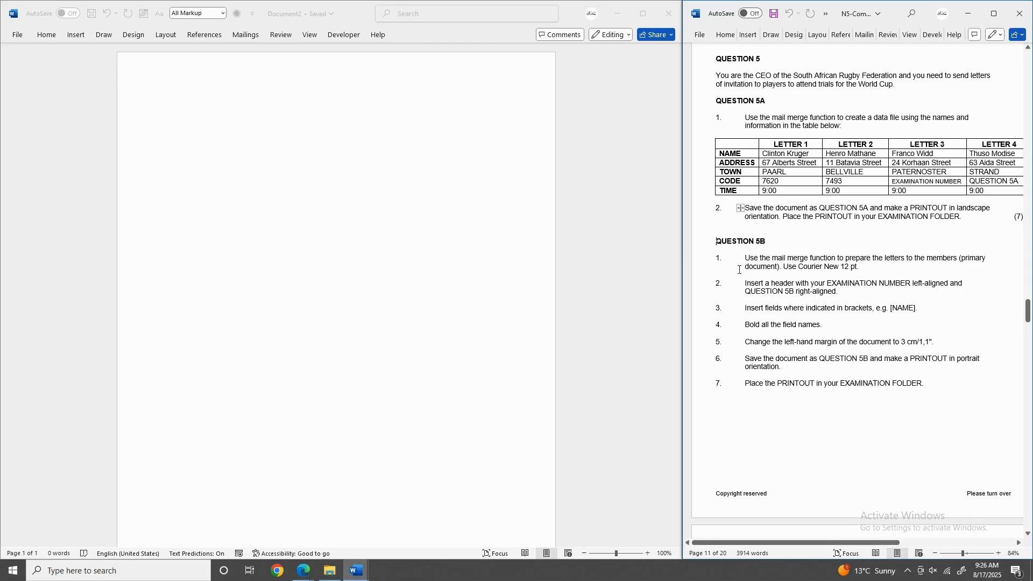
{"action": "left_click_drag", "start_coordinate": [742, 267], "coordinate": [860, 269]}
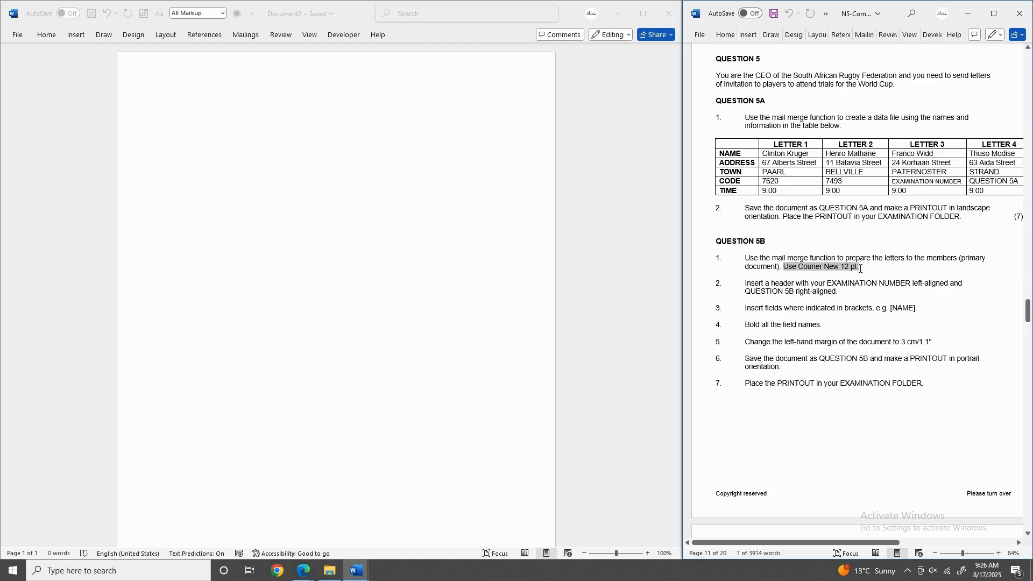
{"action": "left_click", "coordinate": [49, 37]}
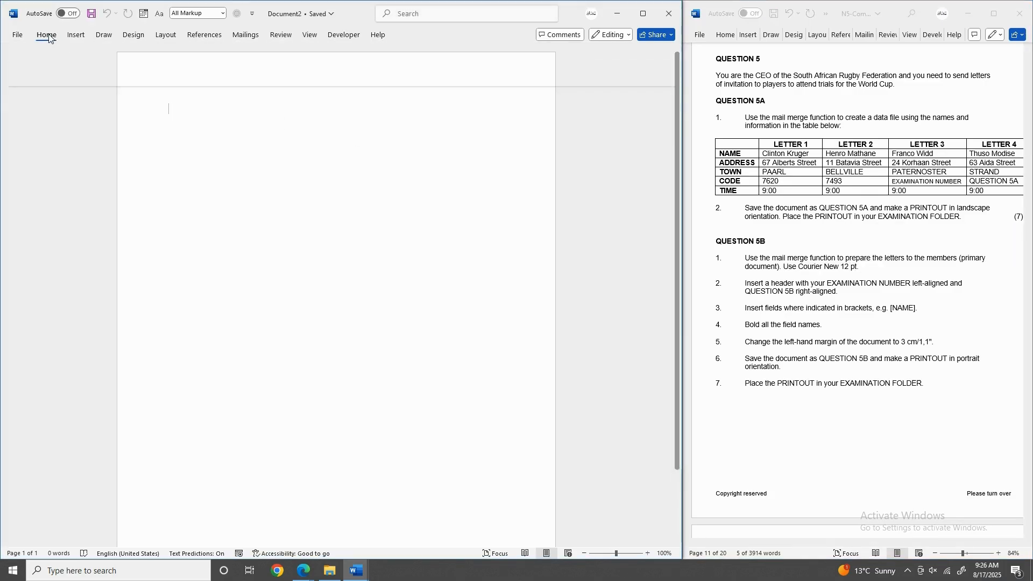
Look up the required font, Courier New, in the question paper.
{"action": "left_click", "coordinate": [49, 36]}
{"action": "left_click", "coordinate": [96, 55]}
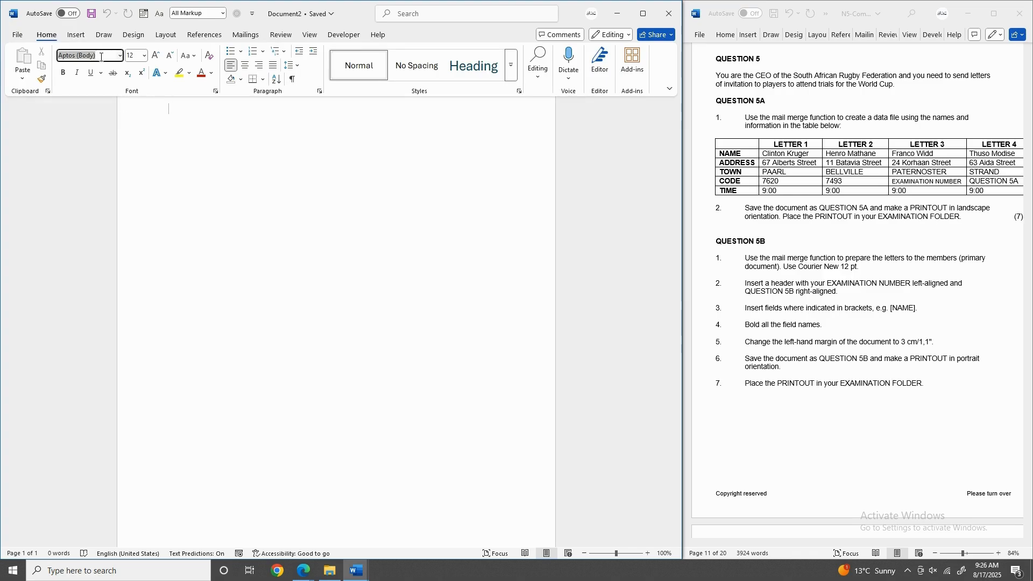
{"action": "left_click", "coordinate": [835, 268]}
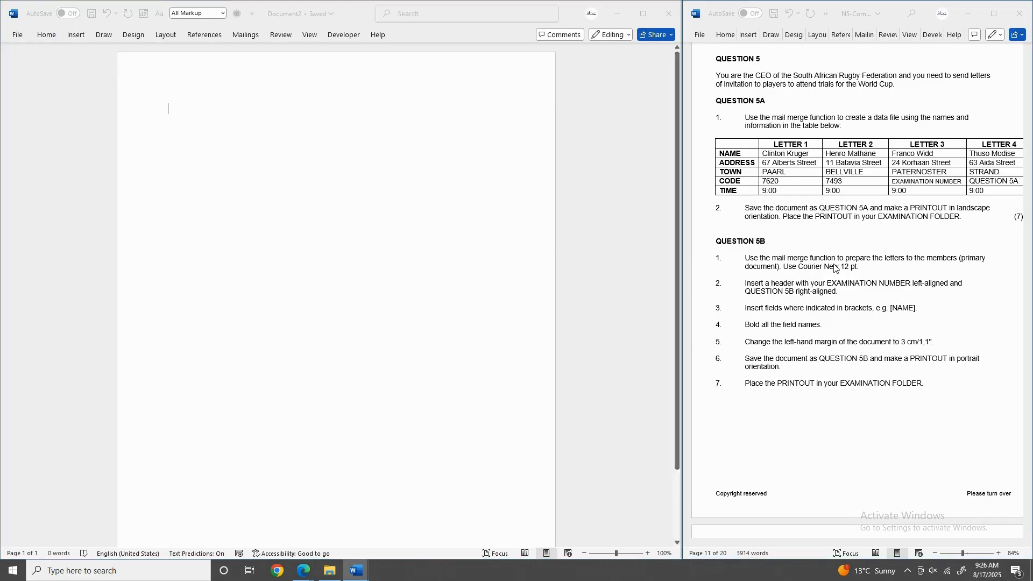
{"action": "left_click", "coordinate": [835, 268], "text": "ctrl"}
{"action": "left_click", "coordinate": [835, 267]}
{"action": "left_click_drag", "start_coordinate": [839, 267], "coordinate": [799, 268]}
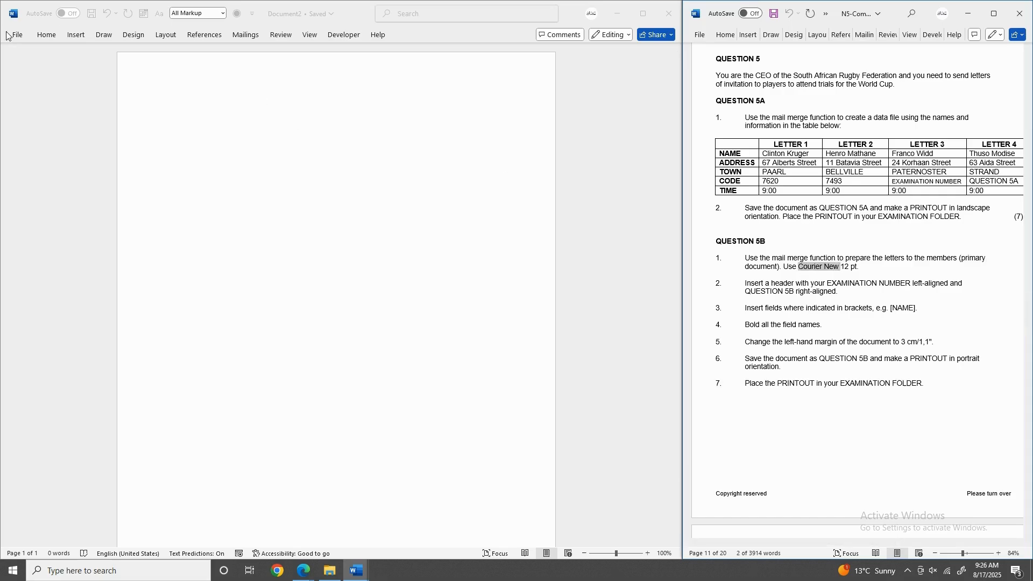
Set the blank letter's font to Courier New at 12 pt.
{"action": "left_click", "coordinate": [54, 34]}
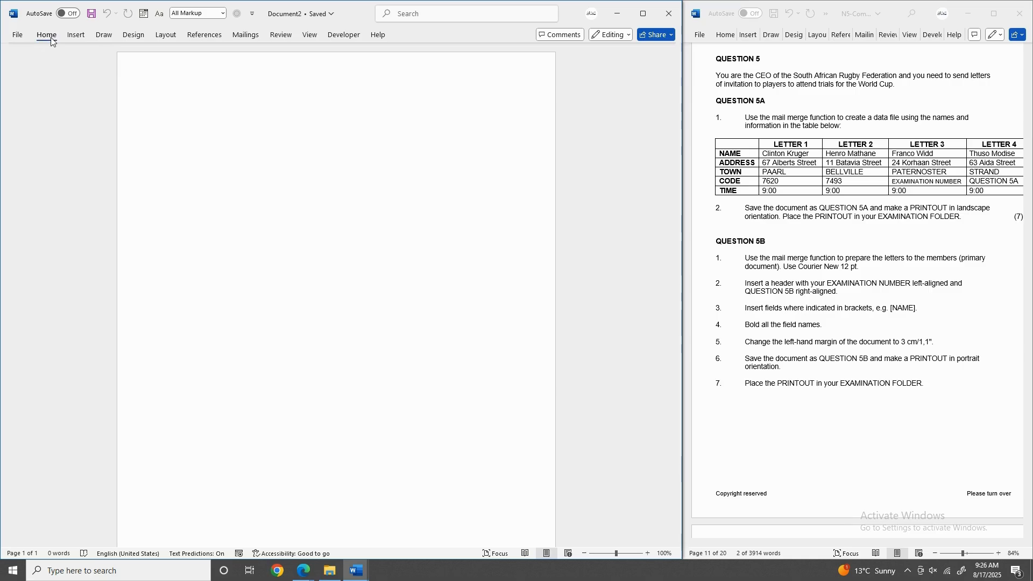
{"action": "left_click", "coordinate": [47, 35]}
{"action": "left_click", "coordinate": [66, 62]}
{"action": "type", "text": "Courier New"}
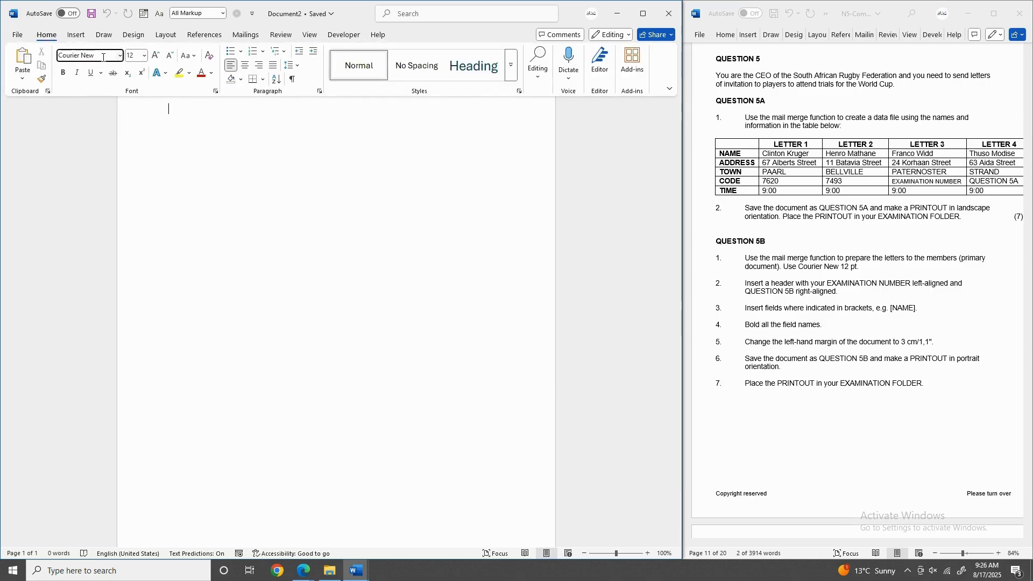
{"action": "left_click", "coordinate": [129, 56]}
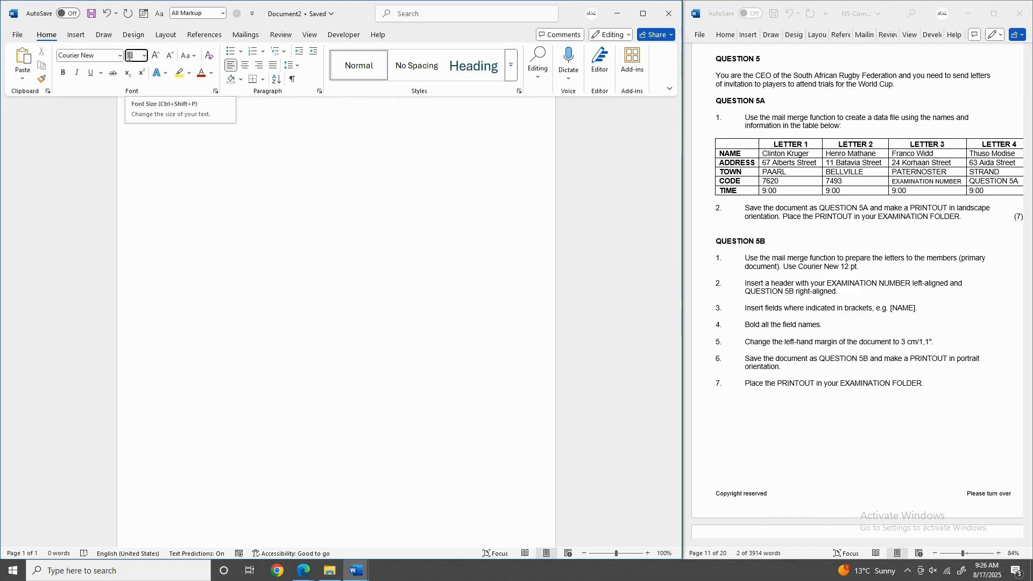
{"action": "left_click", "coordinate": [144, 56]}
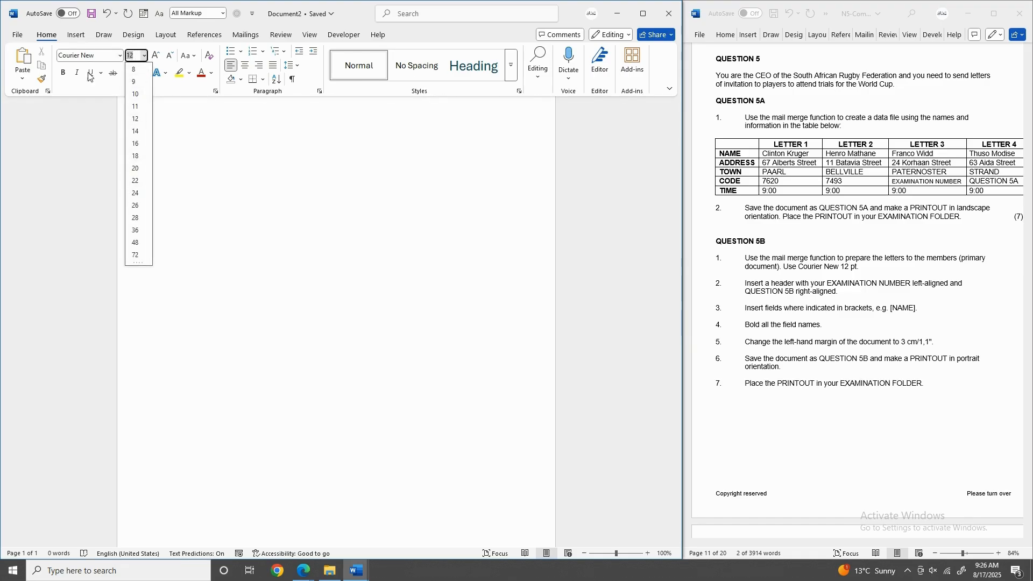
{"action": "left_click", "coordinate": [100, 58]}
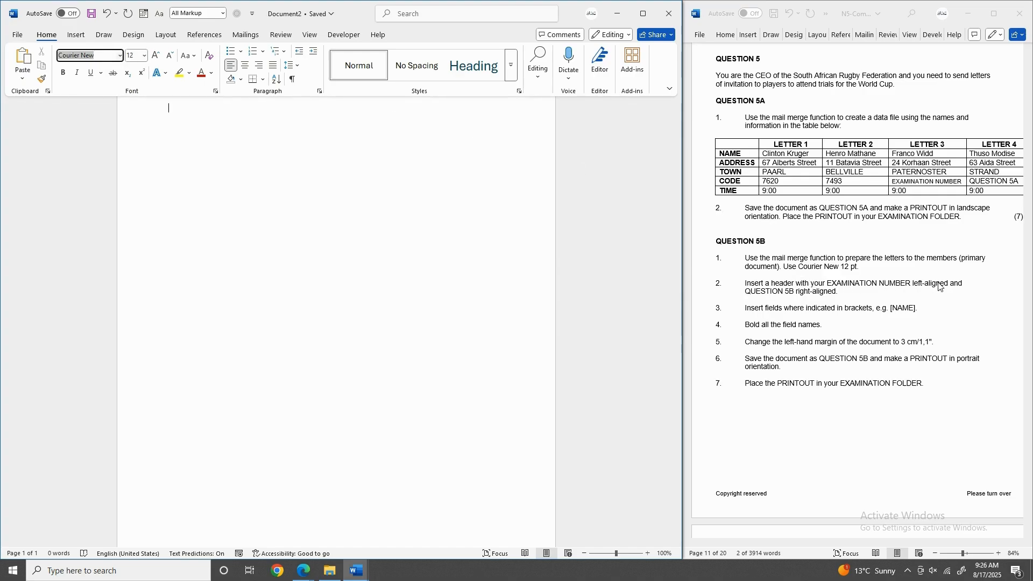
{"action": "left_click", "coordinate": [152, 127]}
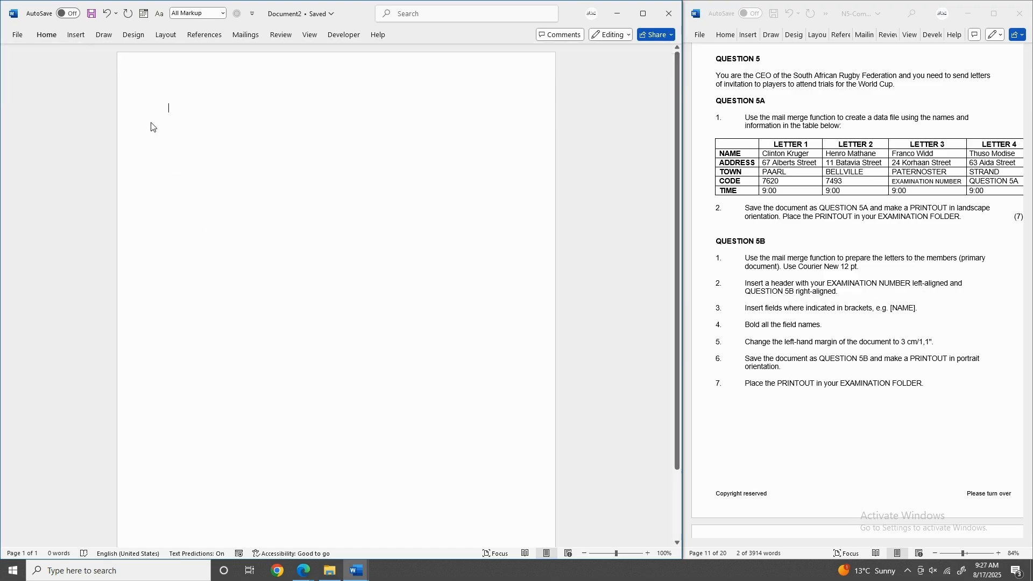
Edit the page header and apply the Blank (Three Columns) header layout.
{"action": "double_click", "coordinate": [188, 73]}
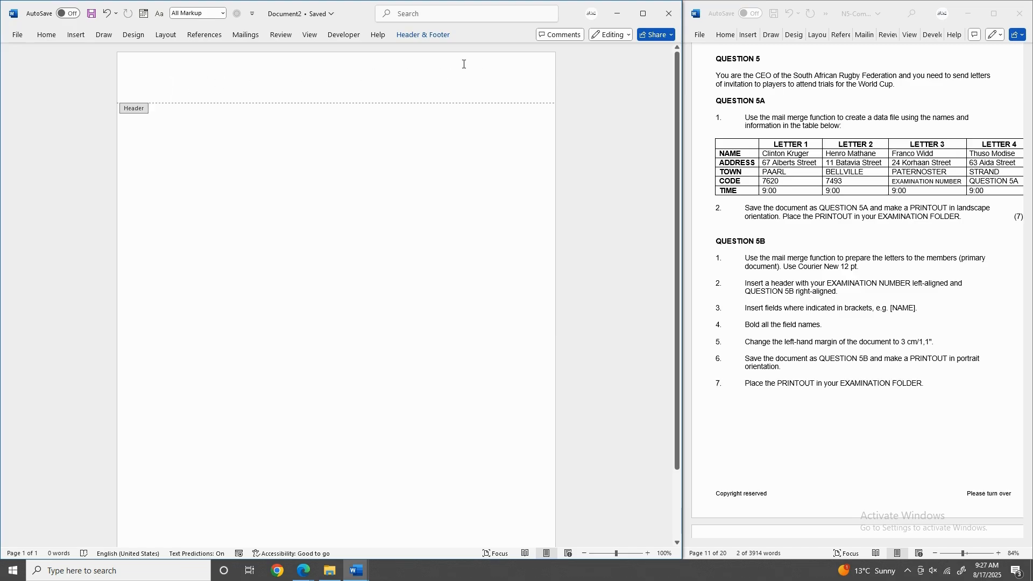
{"action": "left_click", "coordinate": [415, 36]}
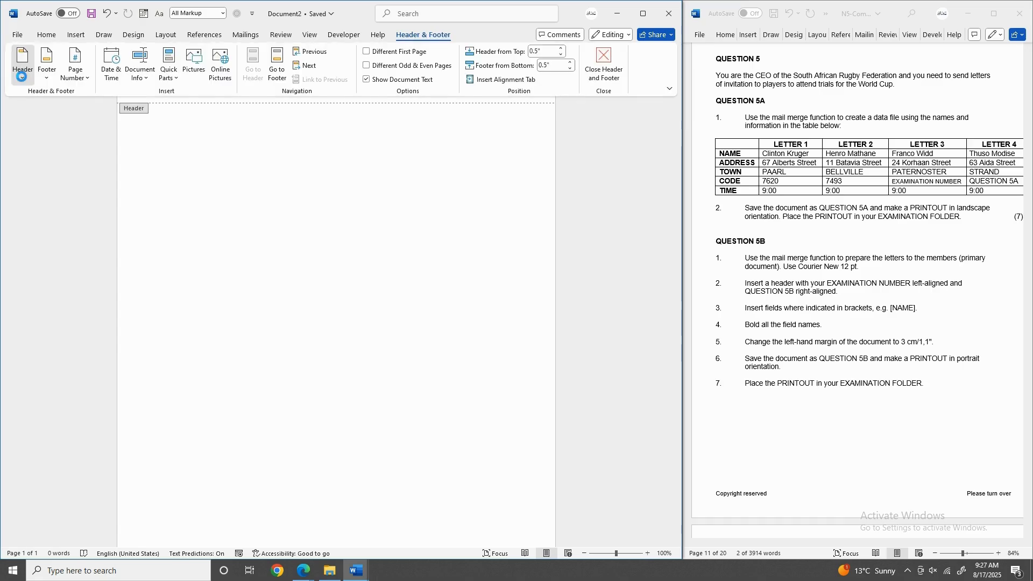
{"action": "left_click", "coordinate": [22, 76]}
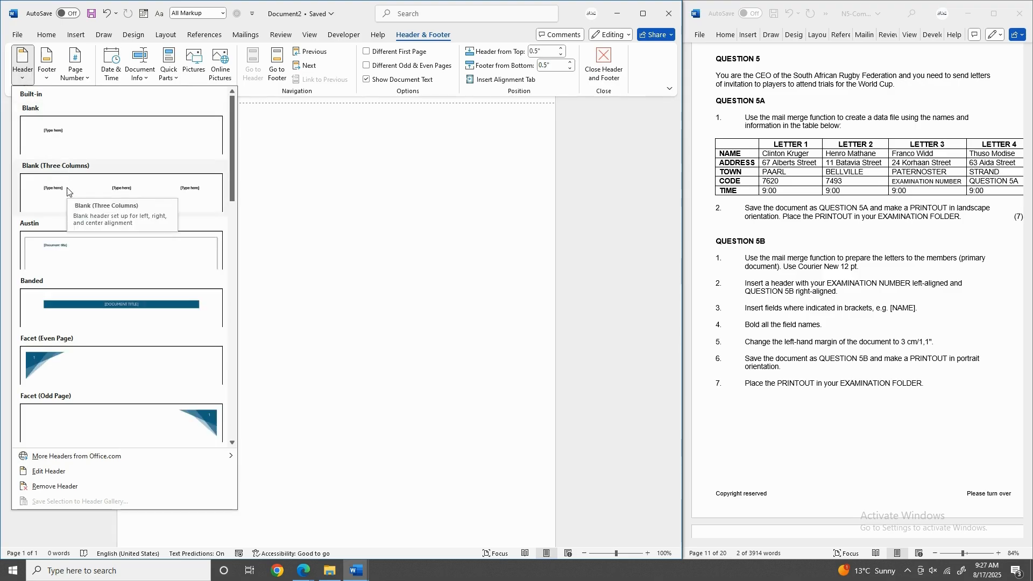
{"action": "left_click", "coordinate": [67, 192]}
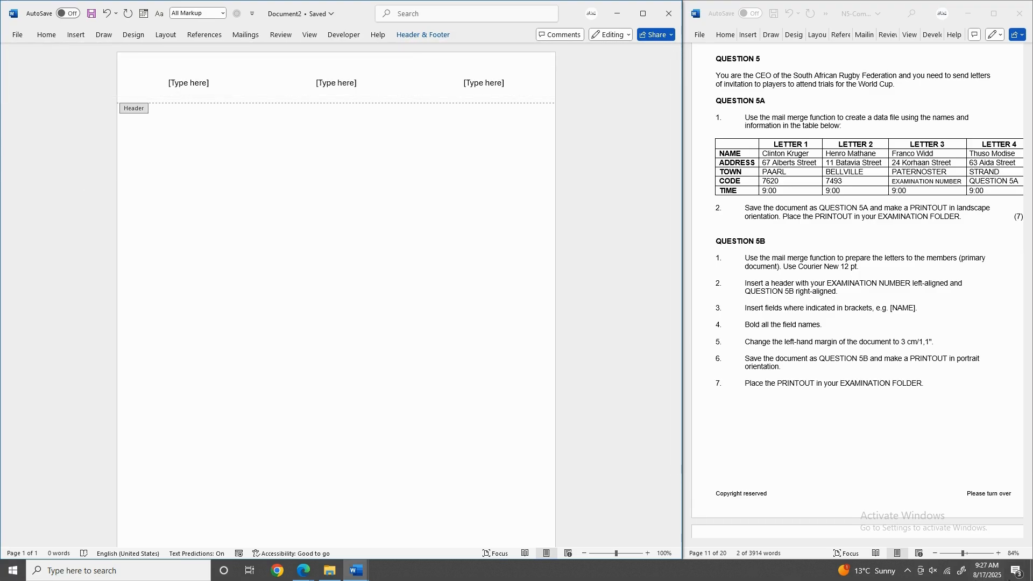
Enter the examination number in the left header placeholder.
{"action": "left_click_drag", "start_coordinate": [829, 284], "coordinate": [903, 283]}
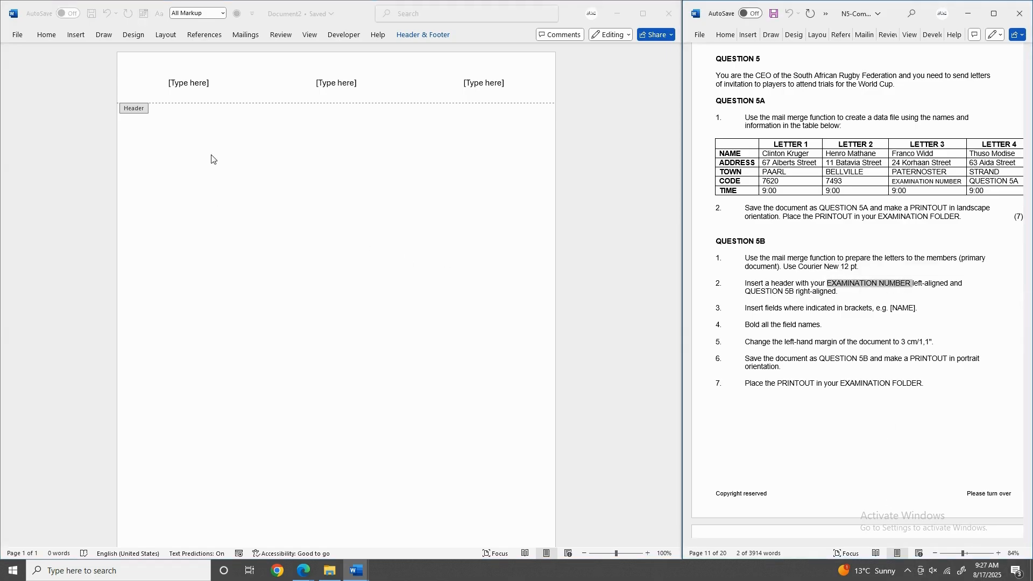
{"action": "left_click", "coordinate": [214, 87]}
{"action": "left_click", "coordinate": [183, 76]}
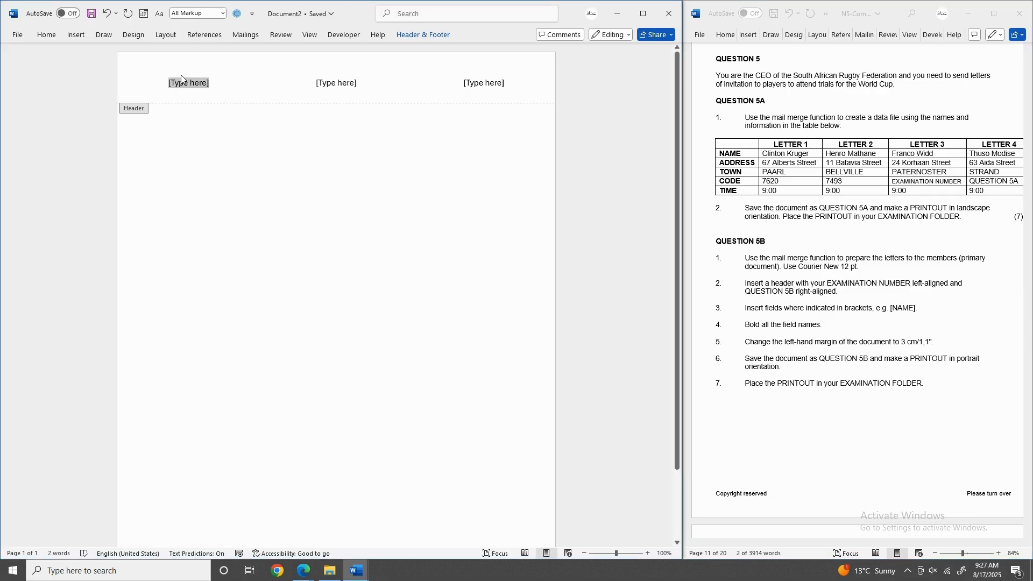
{"action": "type", "text": "12345"}
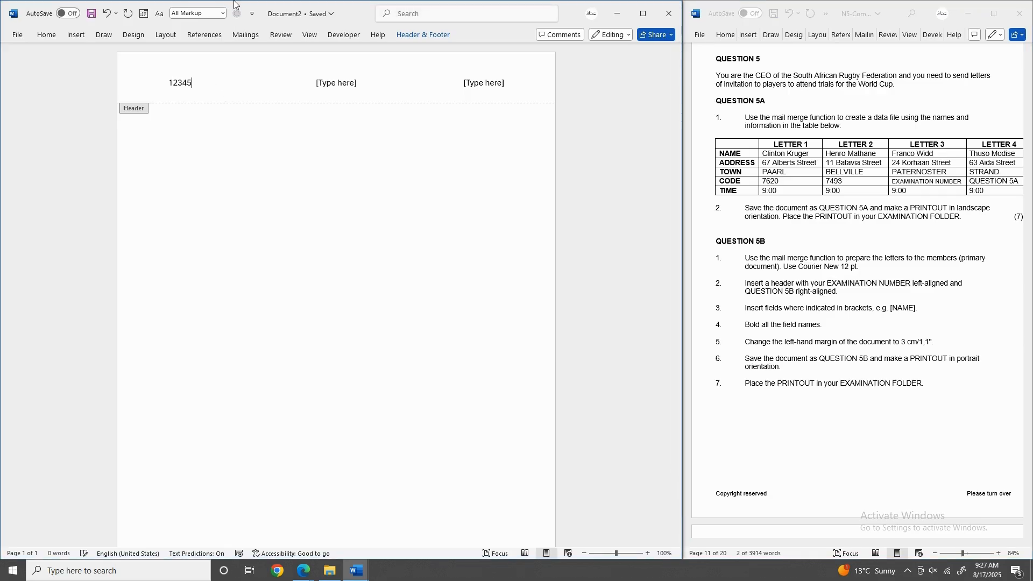
{"action": "type", "text": "6789"}
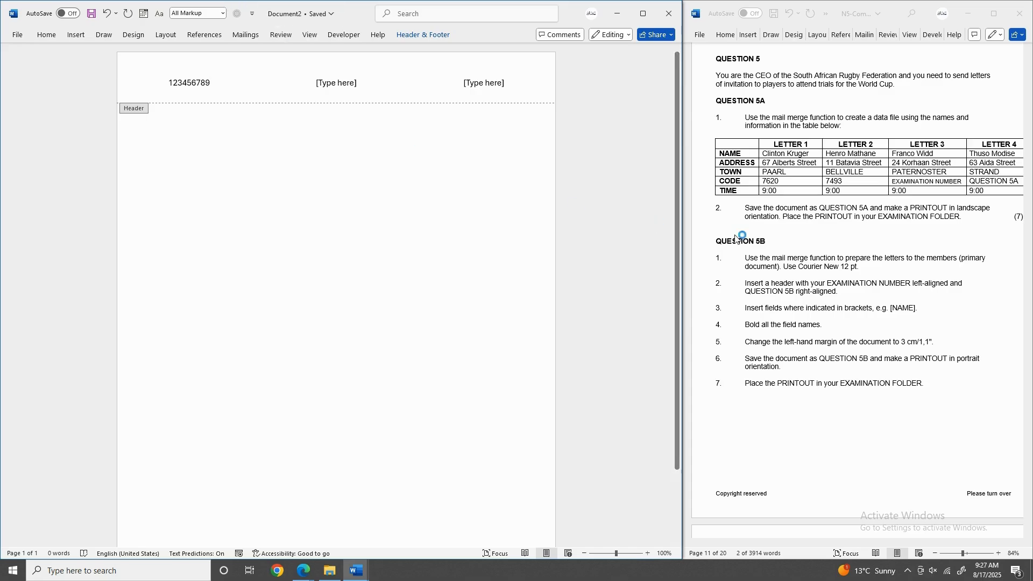
Copy QUESTION 5B from the instructions into the right header placeholder.
{"action": "left_click", "coordinate": [748, 292]}
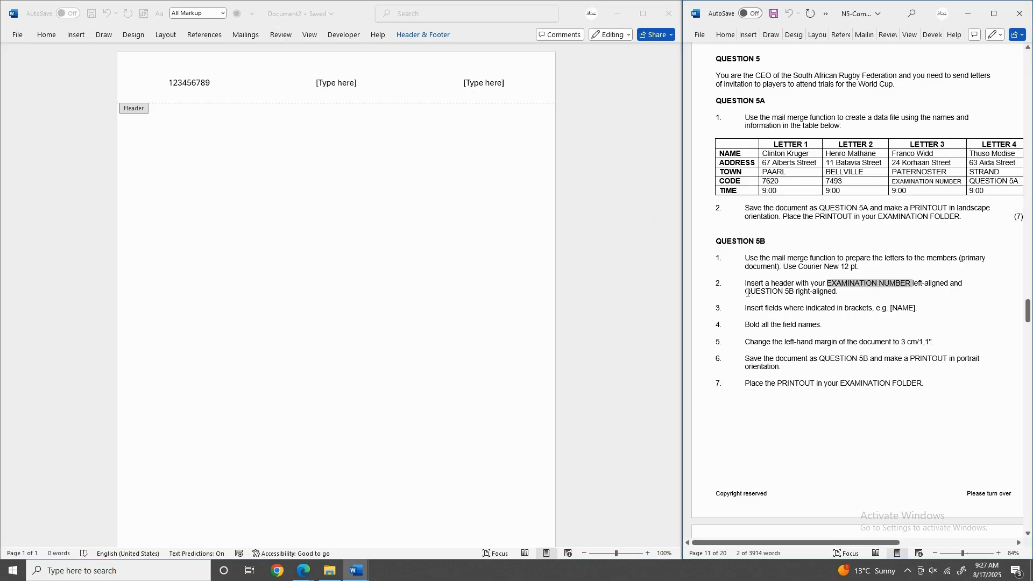
{"action": "left_click_drag", "start_coordinate": [748, 292], "coordinate": [793, 297]}
{"action": "key", "text": "ctrl+c"}
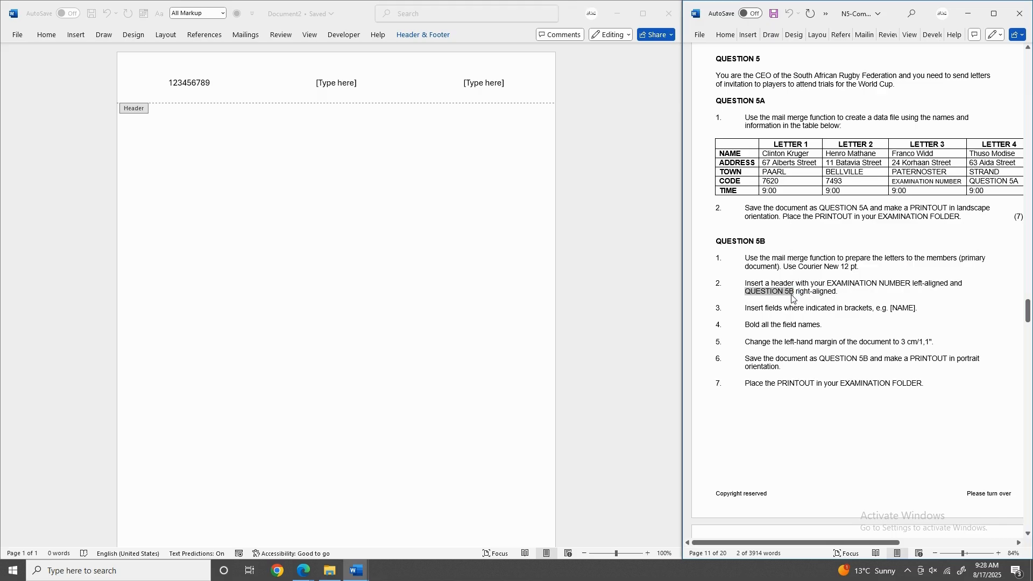
{"action": "left_click_drag", "start_coordinate": [505, 87], "coordinate": [466, 88]}
{"action": "left_click", "coordinate": [465, 89]}
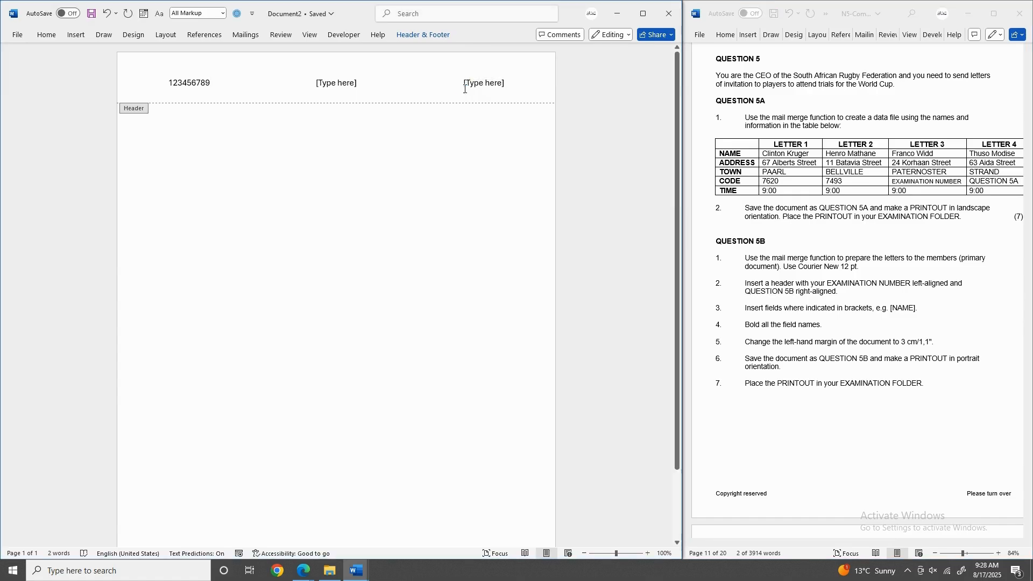
{"action": "key", "text": "ctrl+v"}
Delete the middle header placeholder and close header editing.
{"action": "left_click", "coordinate": [355, 85]}
{"action": "key", "text": "Delete"}
{"action": "double_click", "coordinate": [176, 134]}
{"action": "left_click", "coordinate": [748, 308]}
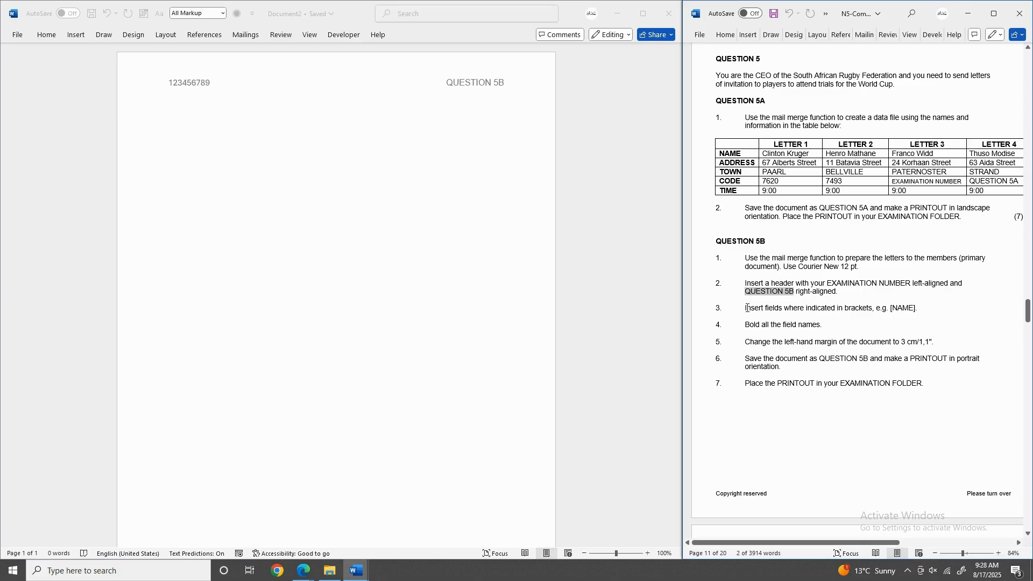
{"action": "left_click_drag", "start_coordinate": [748, 308], "coordinate": [883, 305]}
{"action": "triple_click", "coordinate": [911, 305]}
{"action": "scroll", "coordinate": [765, 316], "scroll_direction": "down", "scroll_amount": 3}
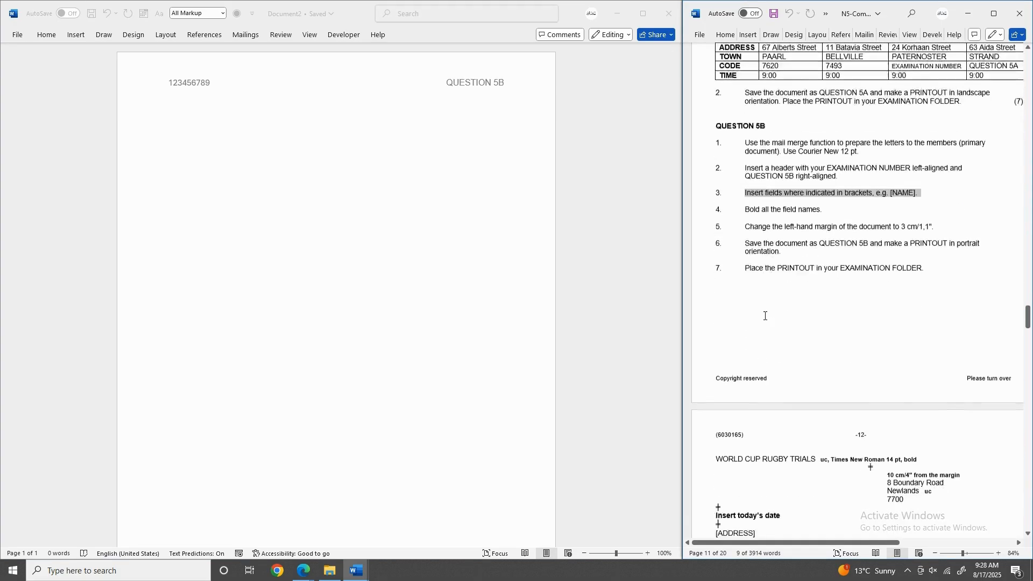
{"action": "scroll", "coordinate": [765, 316], "scroll_direction": "down", "scroll_amount": 3}
{"action": "left_click_drag", "start_coordinate": [716, 312], "coordinate": [754, 347]}
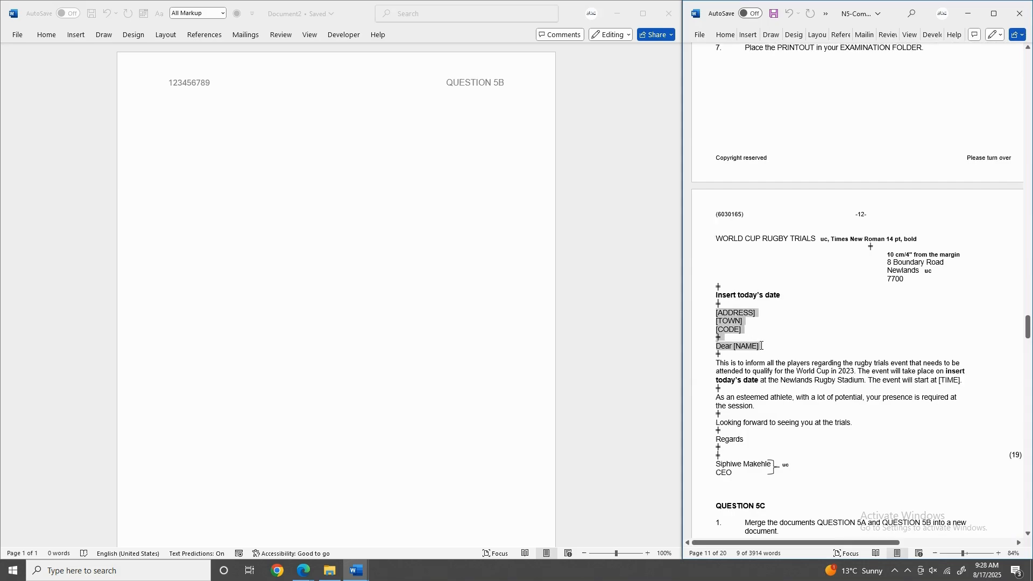
{"action": "scroll", "coordinate": [762, 346], "scroll_direction": "up", "scroll_amount": 5}
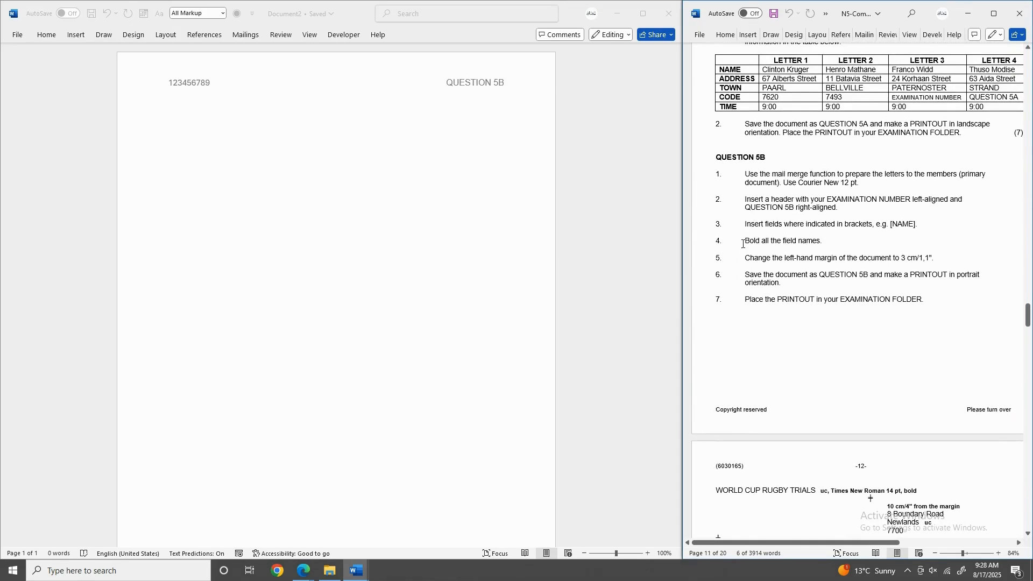
{"action": "left_click_drag", "start_coordinate": [753, 243], "coordinate": [809, 244]}
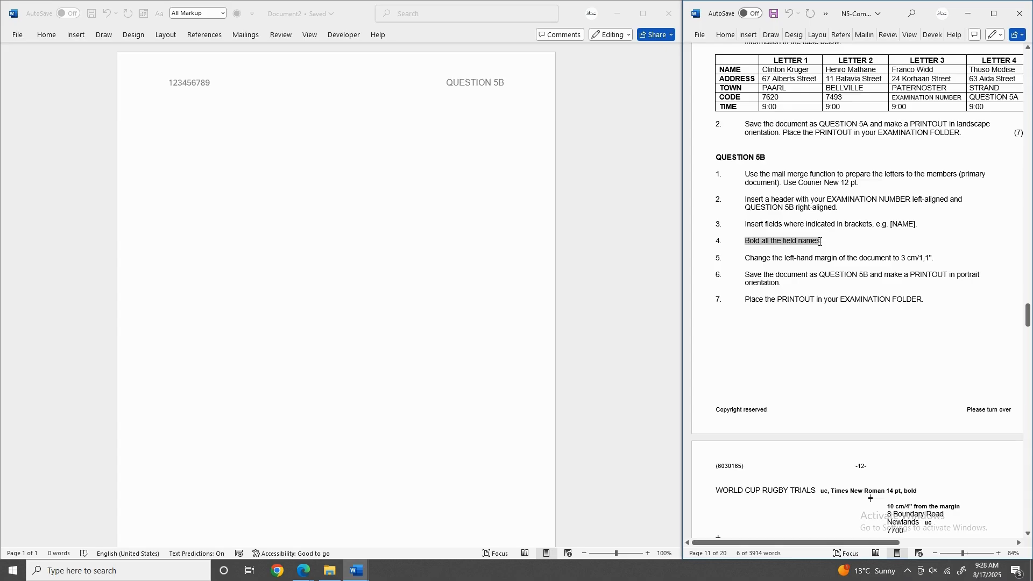
{"action": "left_click_drag", "start_coordinate": [746, 258], "coordinate": [839, 257]}
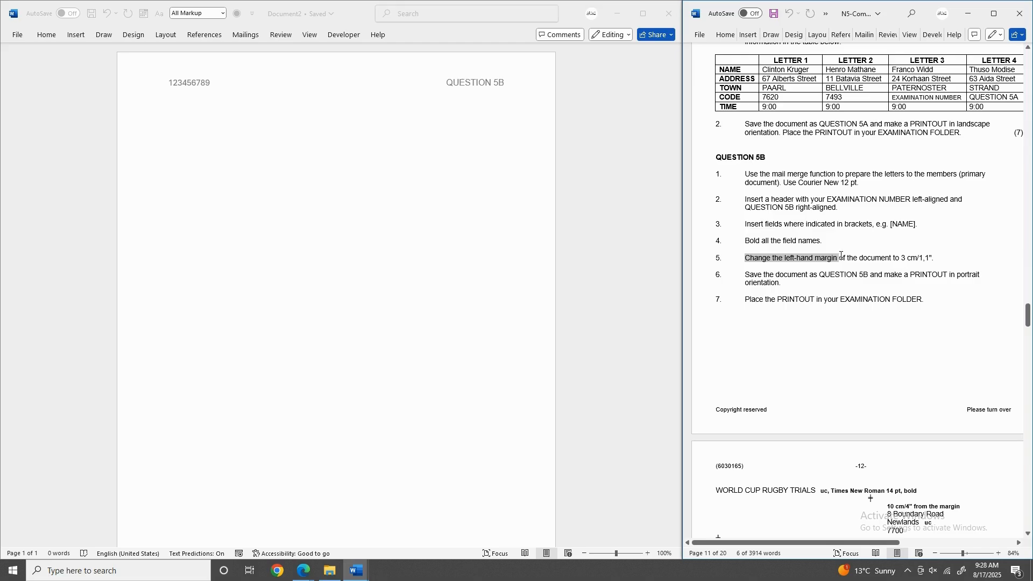
{"action": "left_click_drag", "start_coordinate": [842, 256], "coordinate": [933, 257]}
Set the letter's left margin to 1.1" through Custom Margins in Page Setup.
{"action": "left_click", "coordinate": [237, 168]}
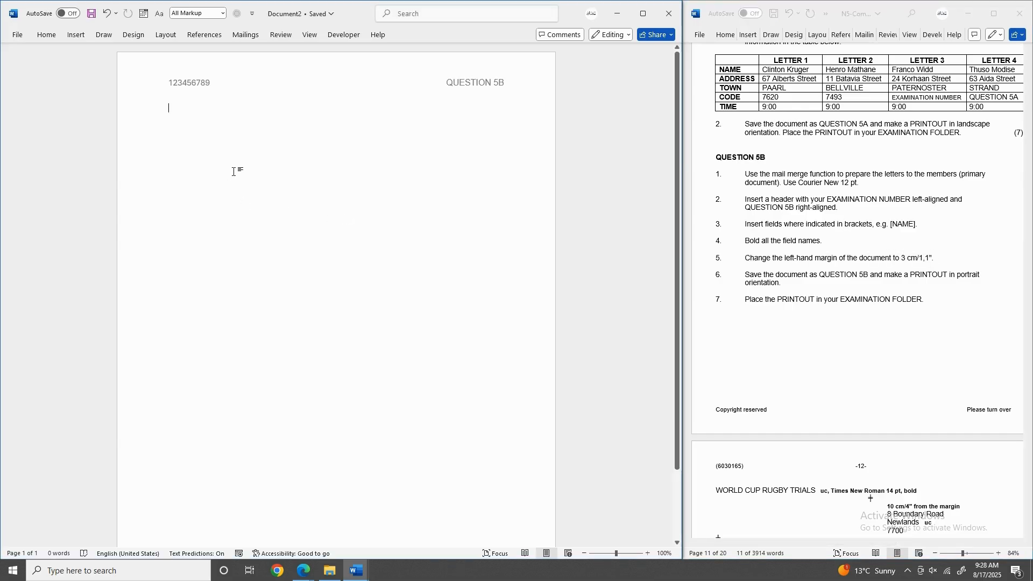
{"action": "left_click", "coordinate": [166, 35]}
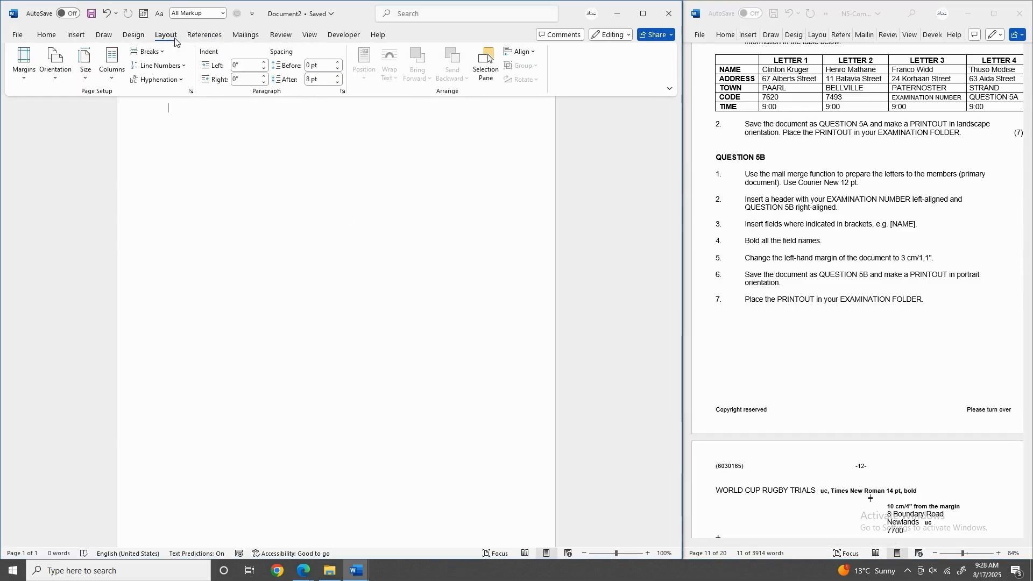
{"action": "left_click", "coordinate": [24, 63]}
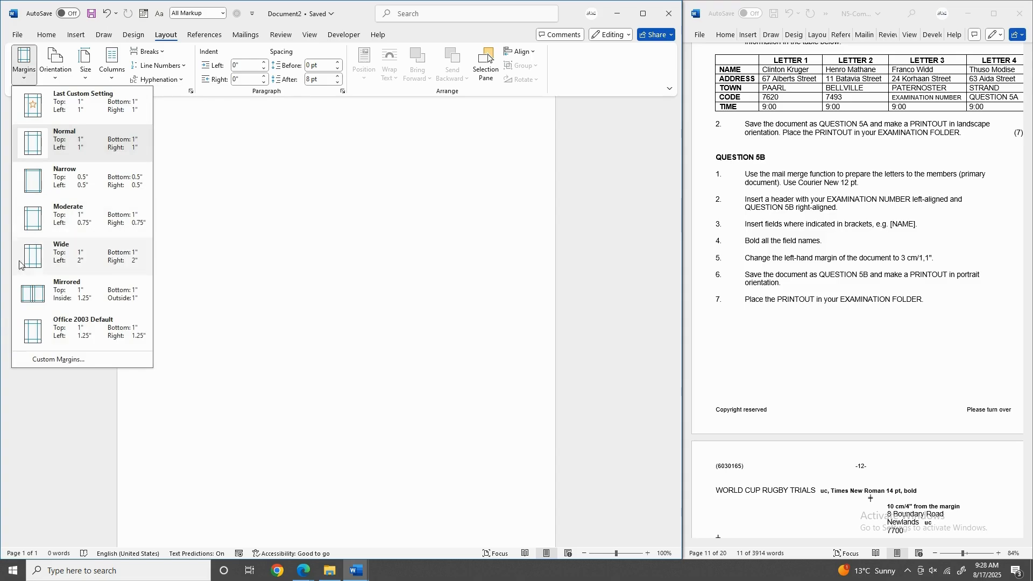
{"action": "left_click", "coordinate": [75, 364]}
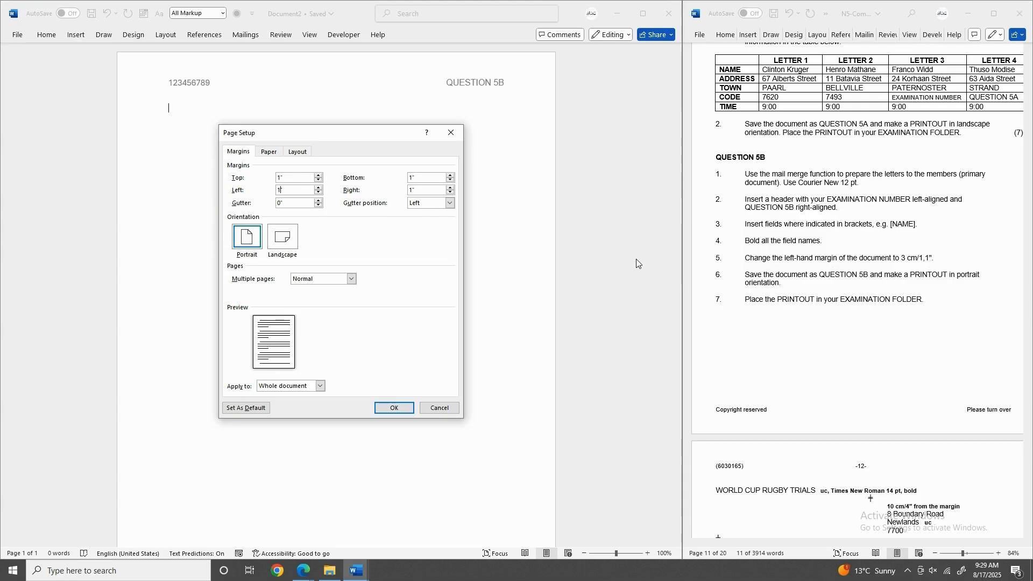
{"action": "left_click", "coordinate": [318, 194]}
{"action": "left_click", "coordinate": [380, 409]}
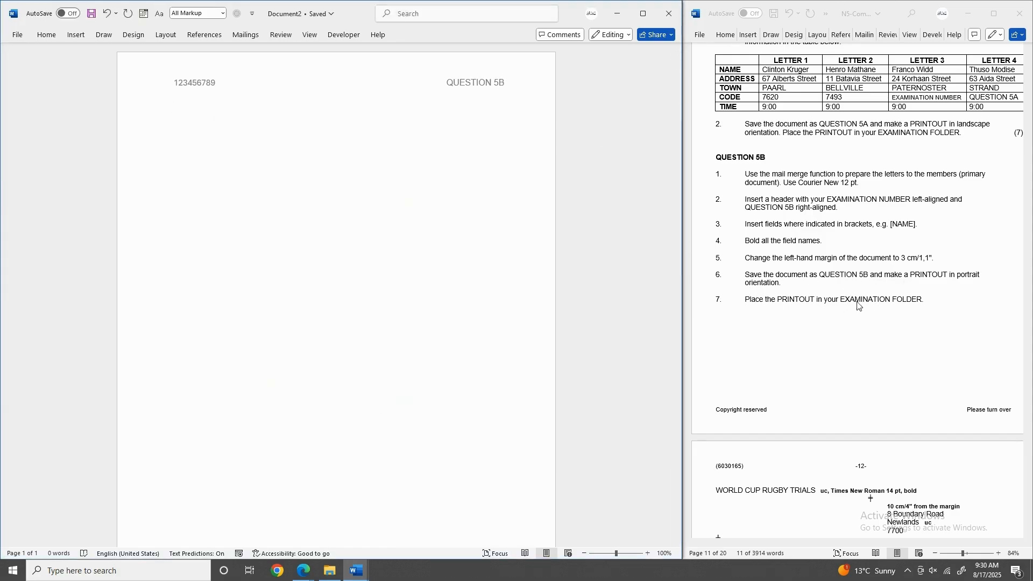
Copy the WORLD CUP RUGBY TRIALS heading from the question paper into the letter.
{"action": "scroll", "coordinate": [699, 225], "scroll_direction": "down", "scroll_amount": 5}
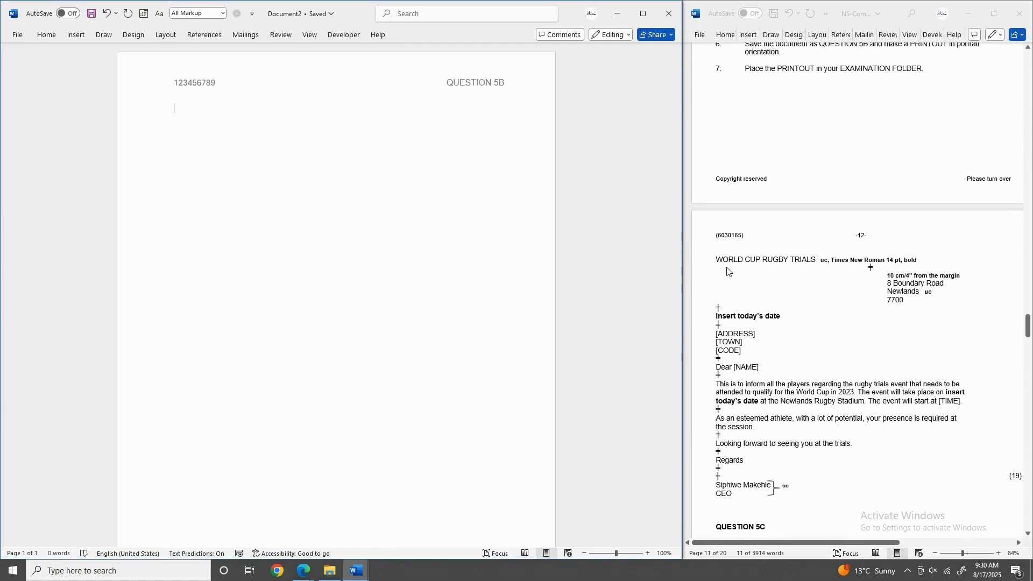
{"action": "left_click", "coordinate": [723, 260]}
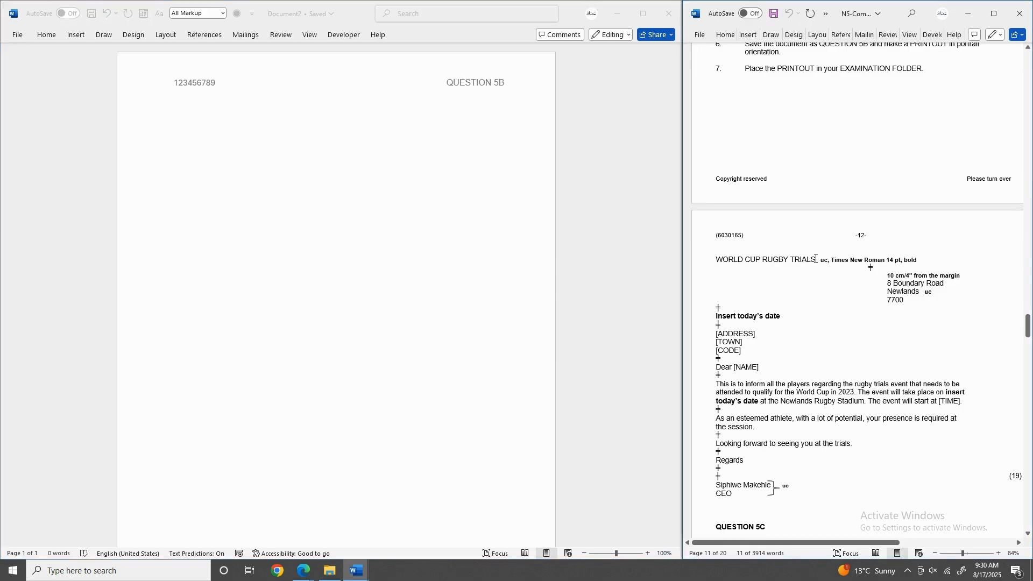
{"action": "left_click_drag", "start_coordinate": [829, 261], "coordinate": [916, 259]}
{"action": "left_click_drag", "start_coordinate": [817, 261], "coordinate": [706, 266]}
{"action": "key", "text": "ctrl+c"}
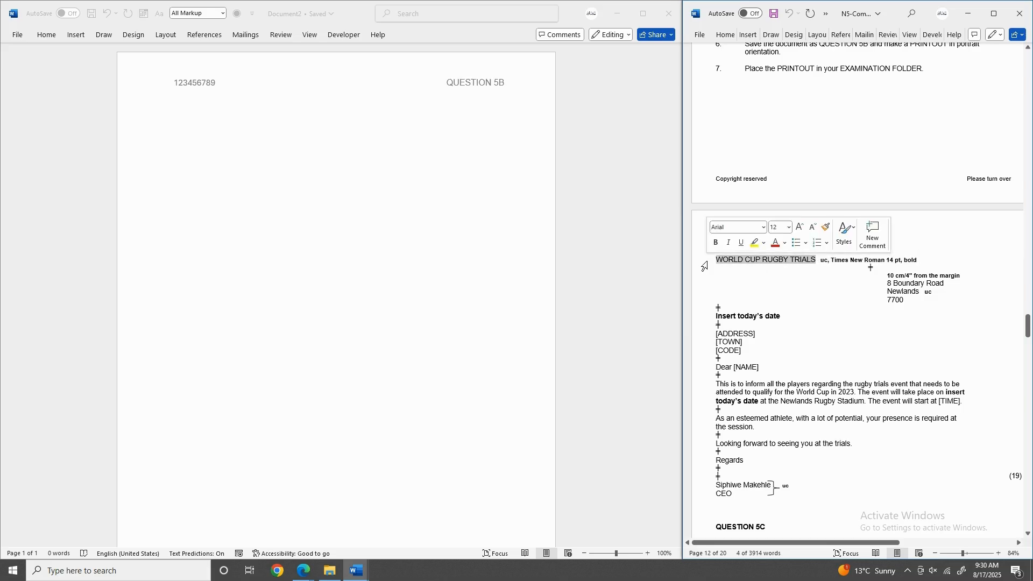
{"action": "left_click", "coordinate": [164, 112]}
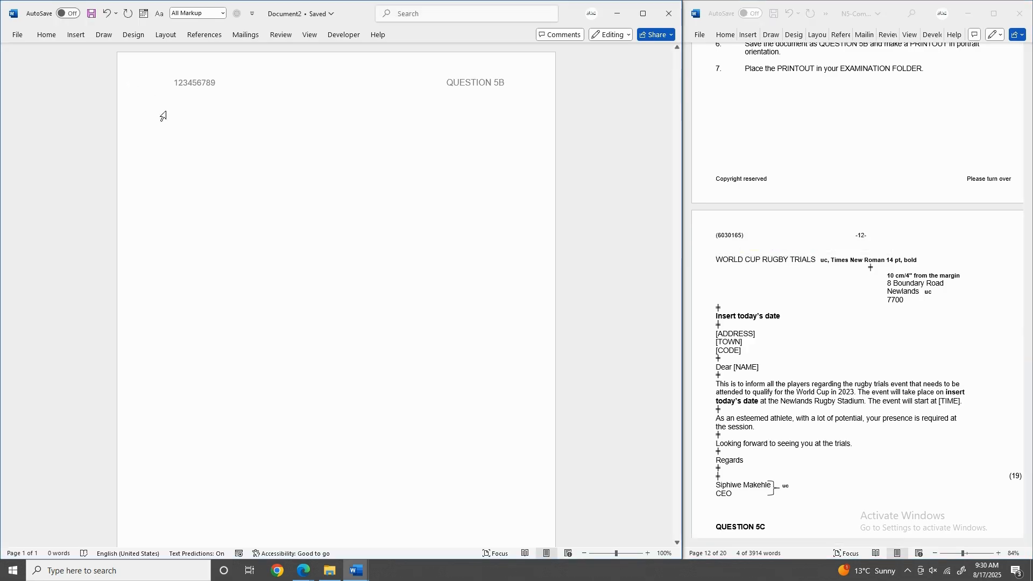
{"action": "key", "text": "ctrl+v"}
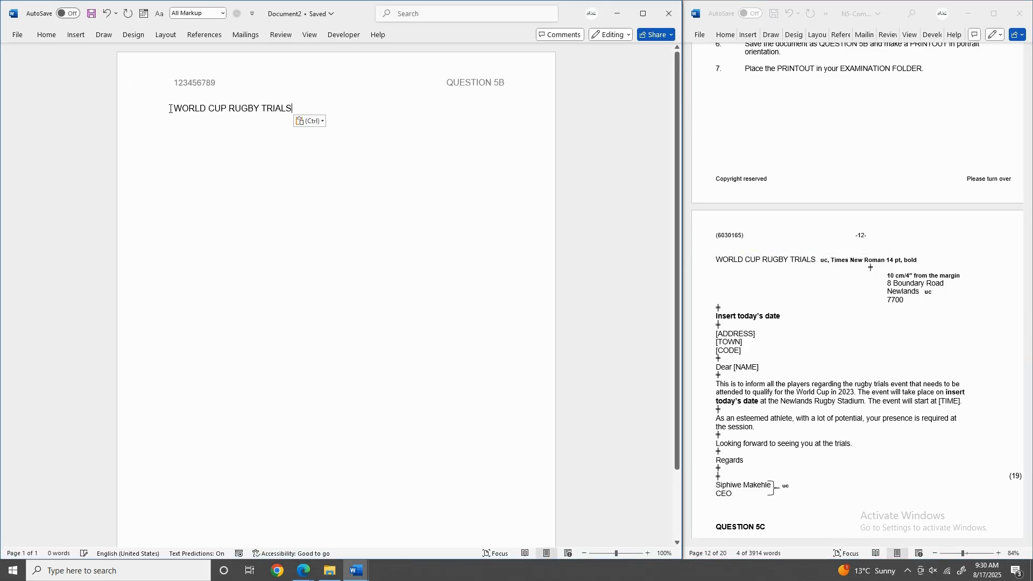
Change the pasted heading to UPPERCASE, as the uc note requires.
{"action": "left_click", "coordinate": [829, 263]}
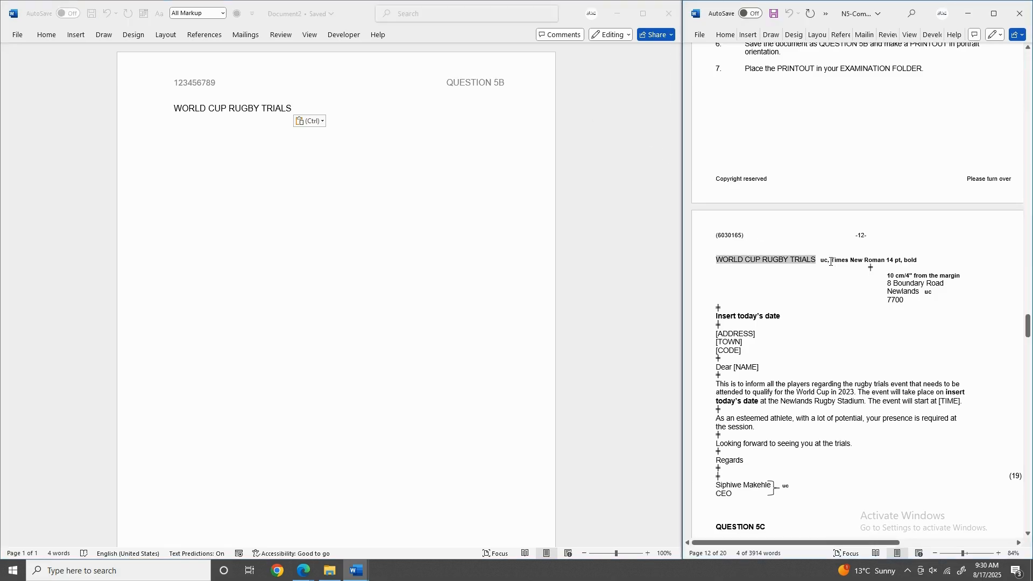
{"action": "double_click", "coordinate": [829, 263]}
{"action": "left_click", "coordinate": [50, 39]}
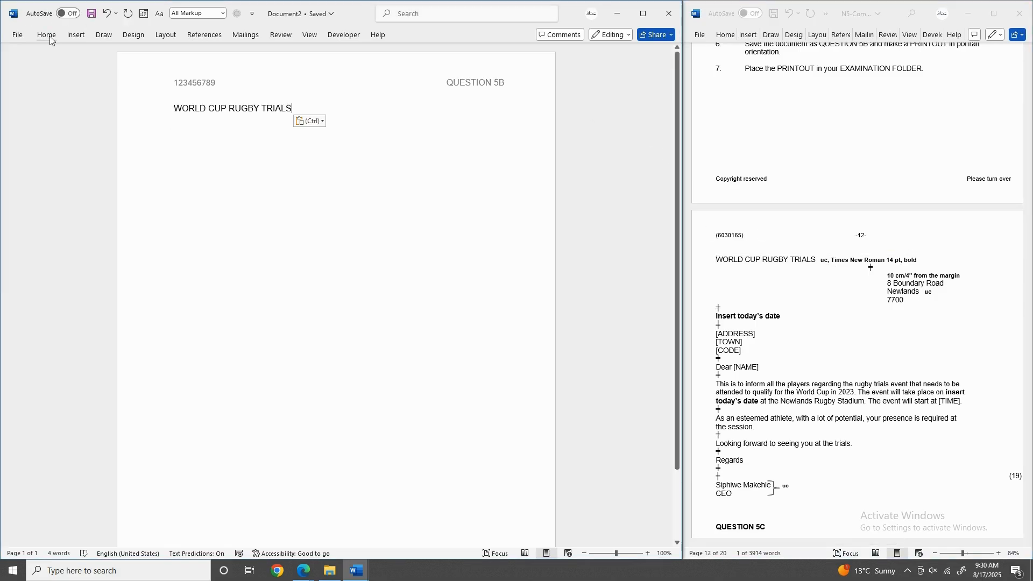
{"action": "left_click", "coordinate": [49, 36]}
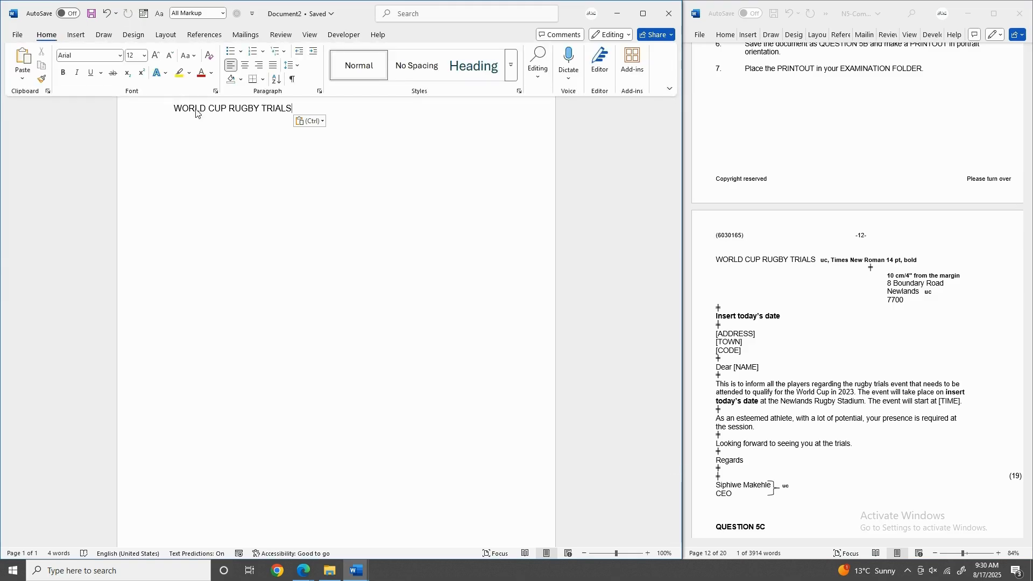
{"action": "left_click", "coordinate": [189, 56]}
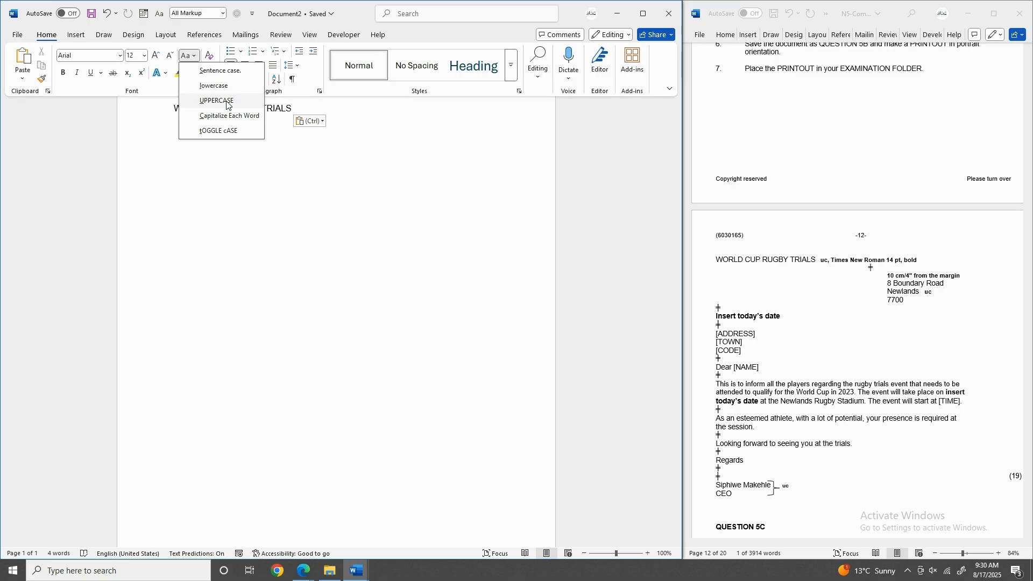
{"action": "left_click", "coordinate": [209, 101]}
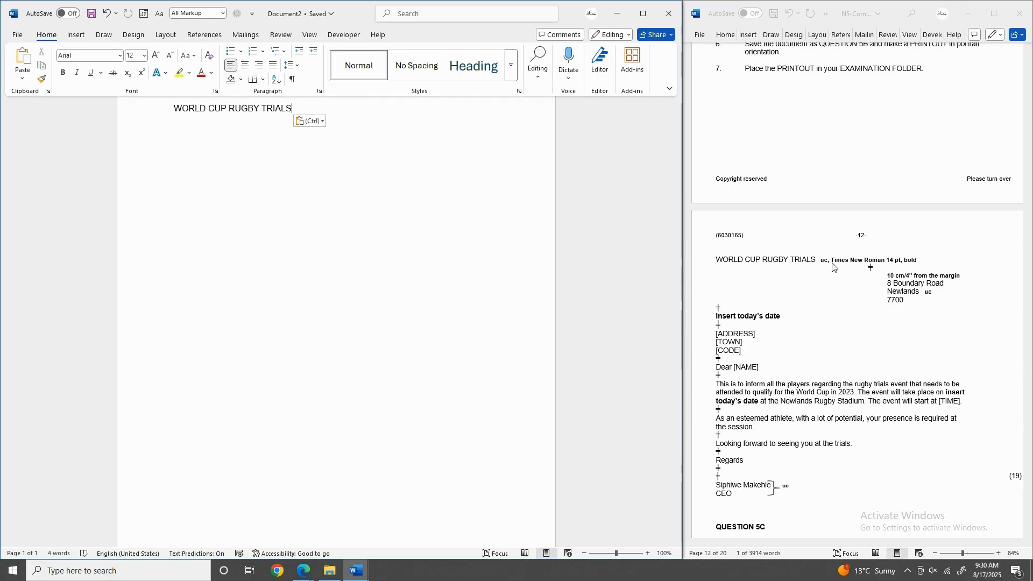
Format the WORLD CUP RUGBY TRIALS heading as Times New Roman, 14 pt, bold.
{"action": "key", "text": "ctrl+F1"}
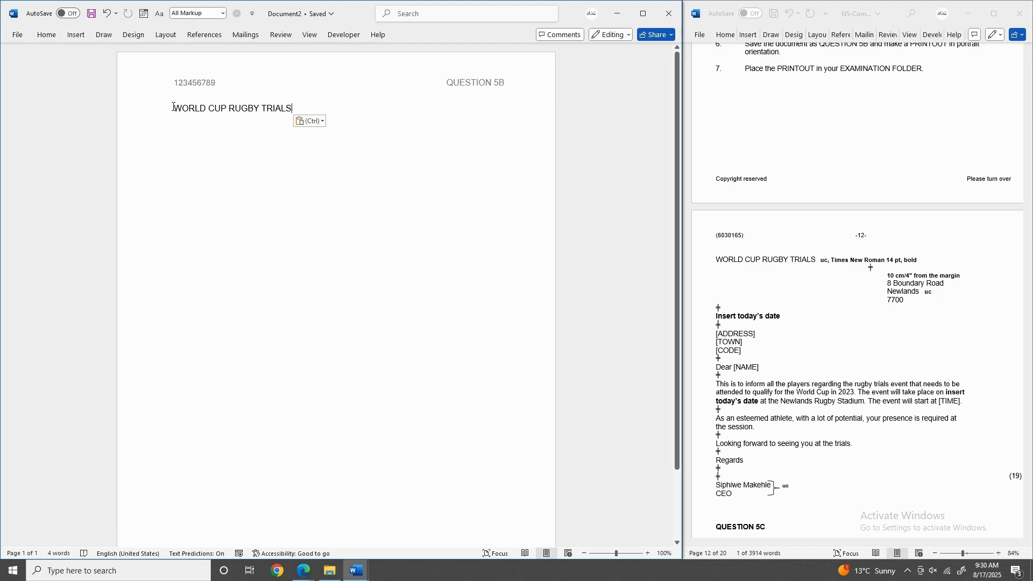
{"action": "left_click_drag", "start_coordinate": [173, 109], "coordinate": [296, 110]}
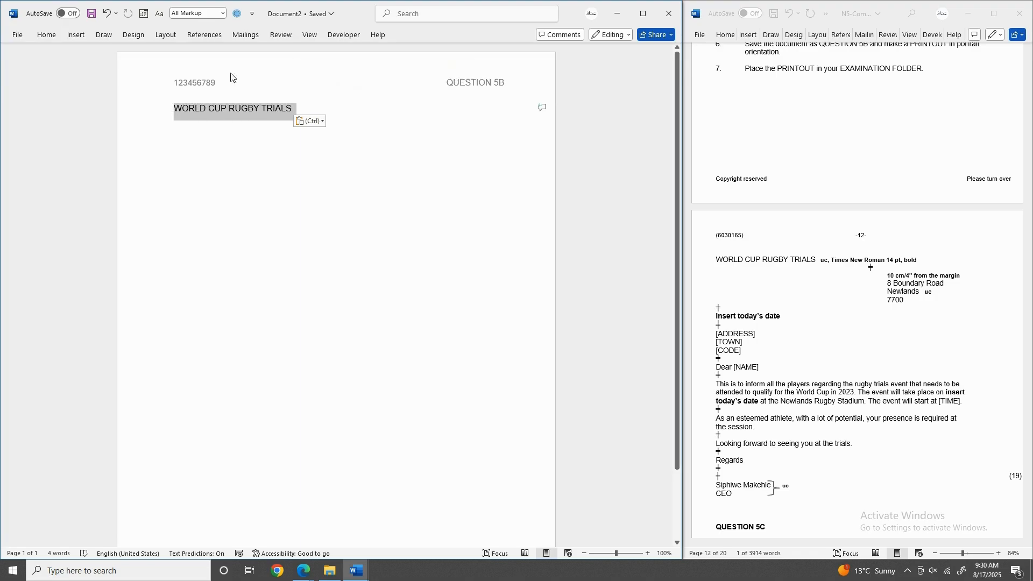
{"action": "left_click", "coordinate": [46, 35]}
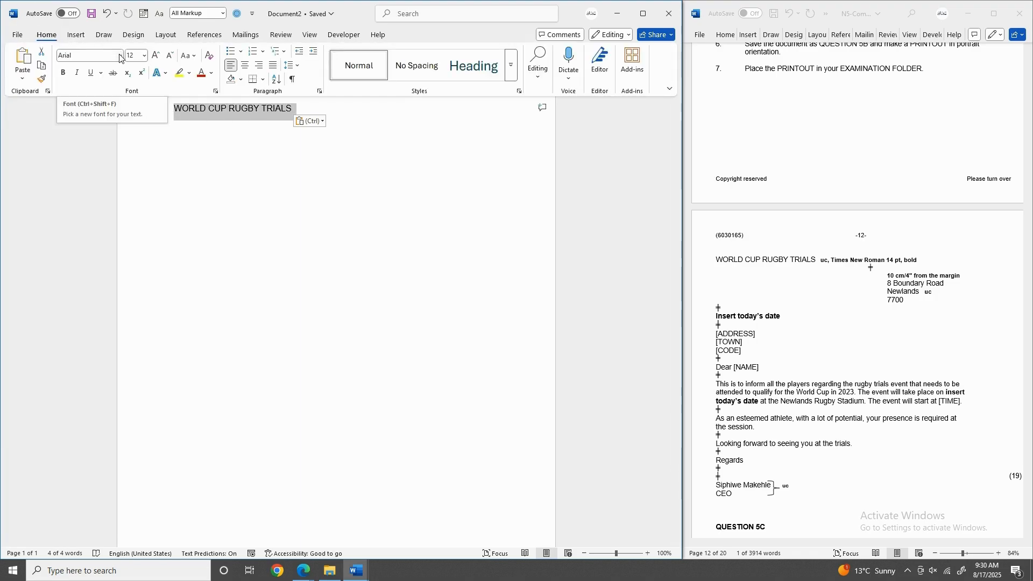
{"action": "left_click", "coordinate": [120, 56]}
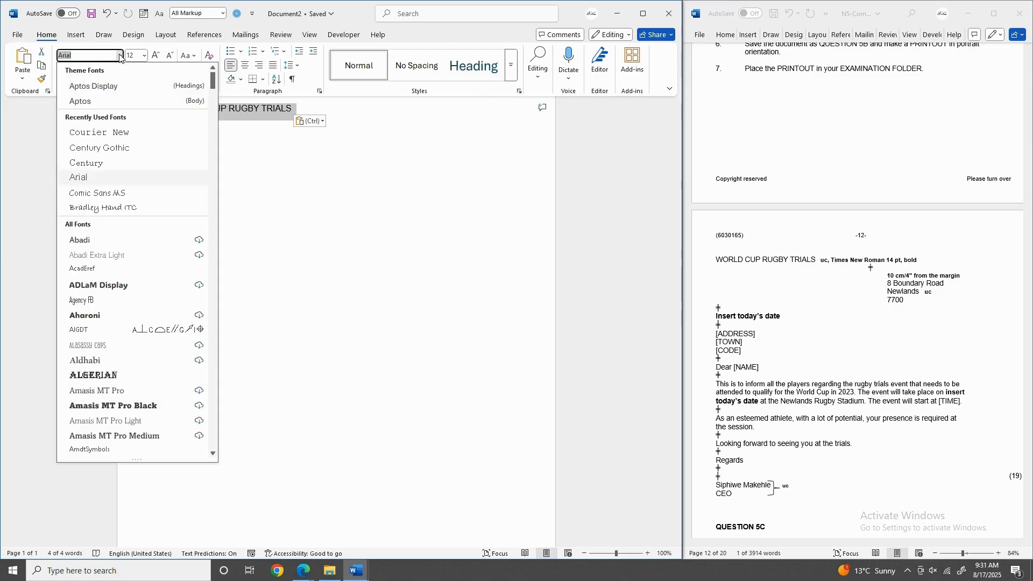
{"action": "left_click", "coordinate": [76, 55]}
{"action": "key", "text": "BackSpace"}
{"action": "key", "text": "BackSpace"}
{"action": "key", "text": "BackSpace"}
{"action": "key", "text": "BackSpace"}
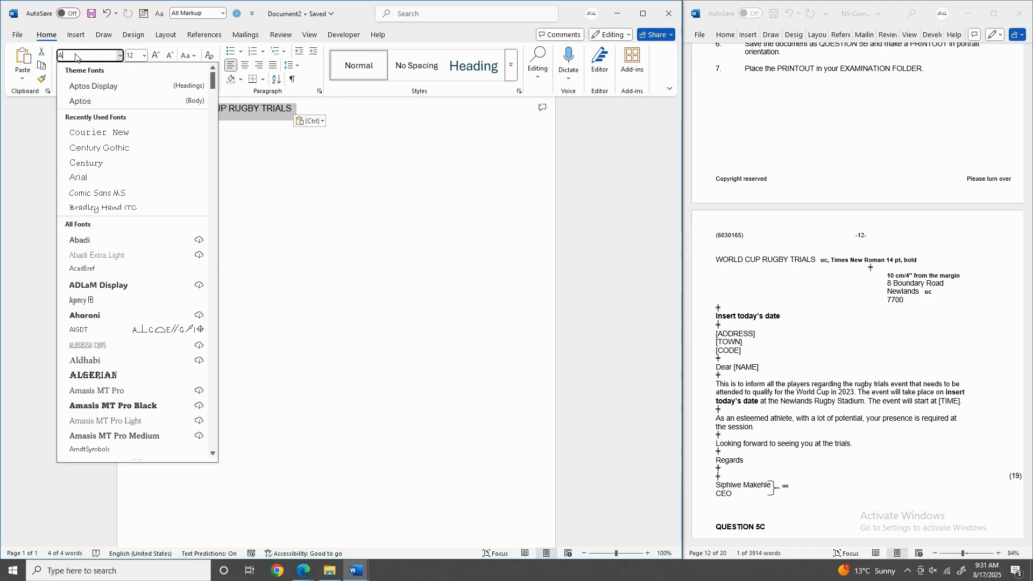
{"action": "type", "text": "Times New Roman"}
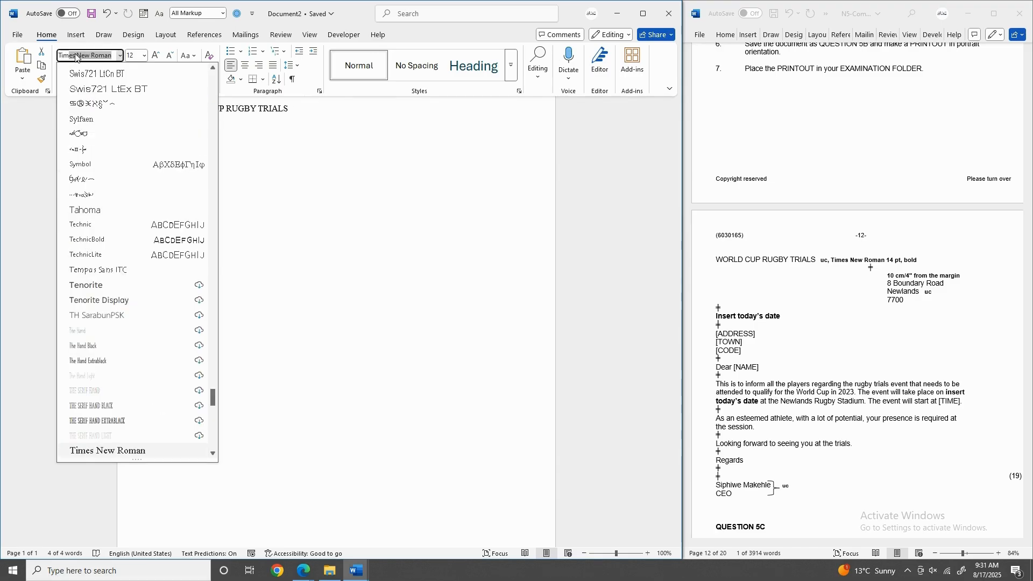
{"action": "key", "text": "Return"}
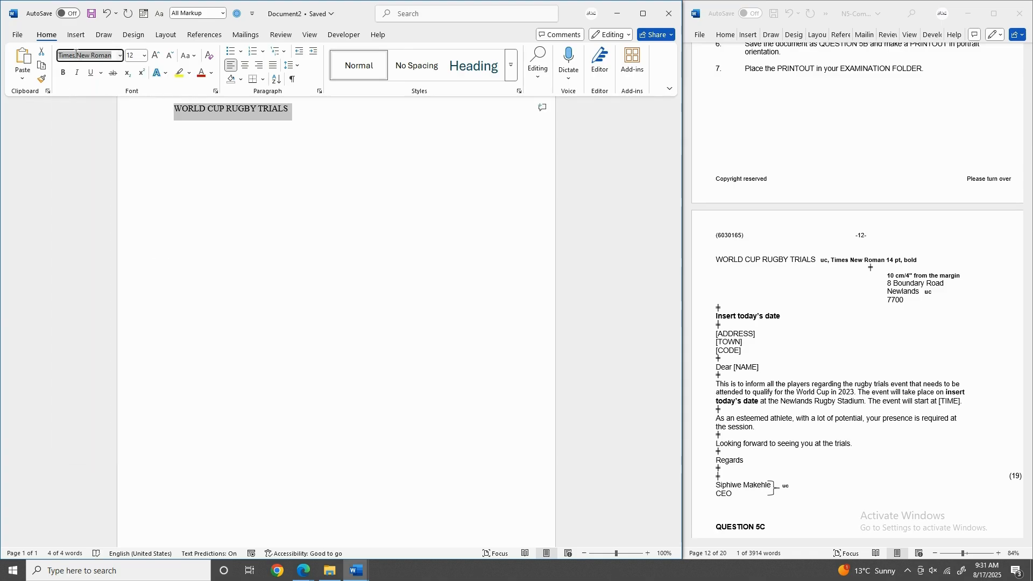
{"action": "left_click", "coordinate": [145, 56]}
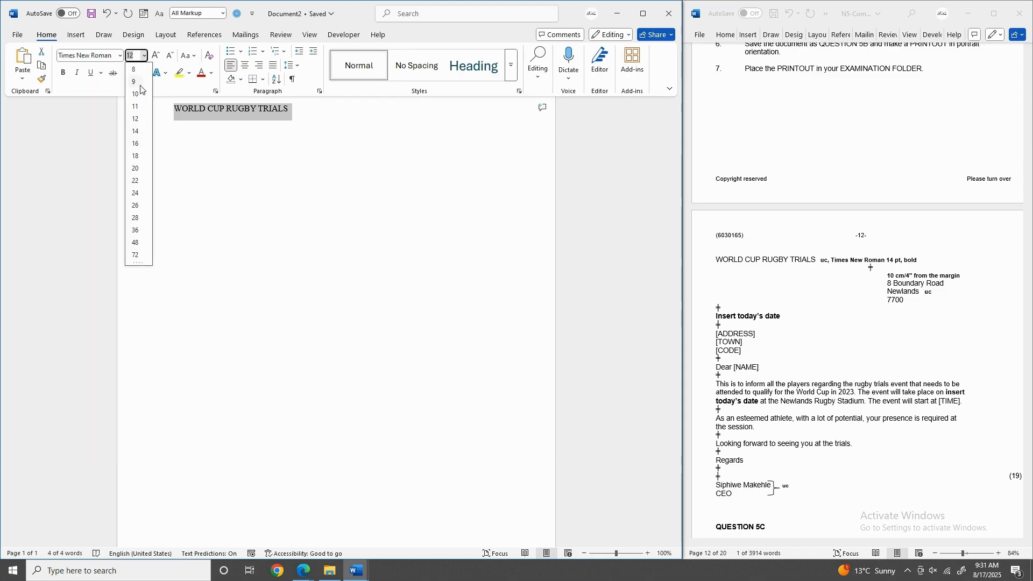
{"action": "left_click", "coordinate": [136, 131]}
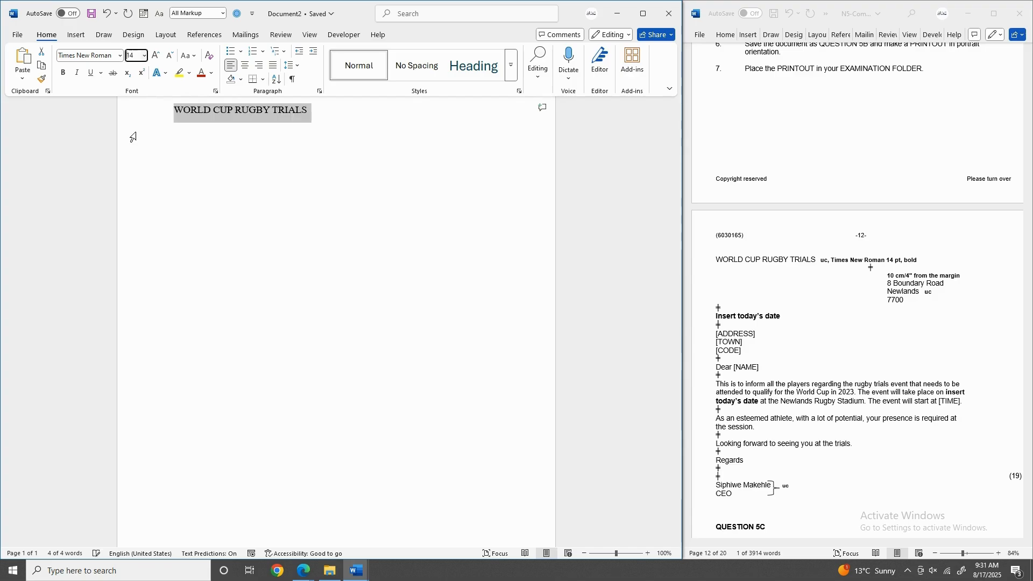
{"action": "left_click", "coordinate": [62, 73]}
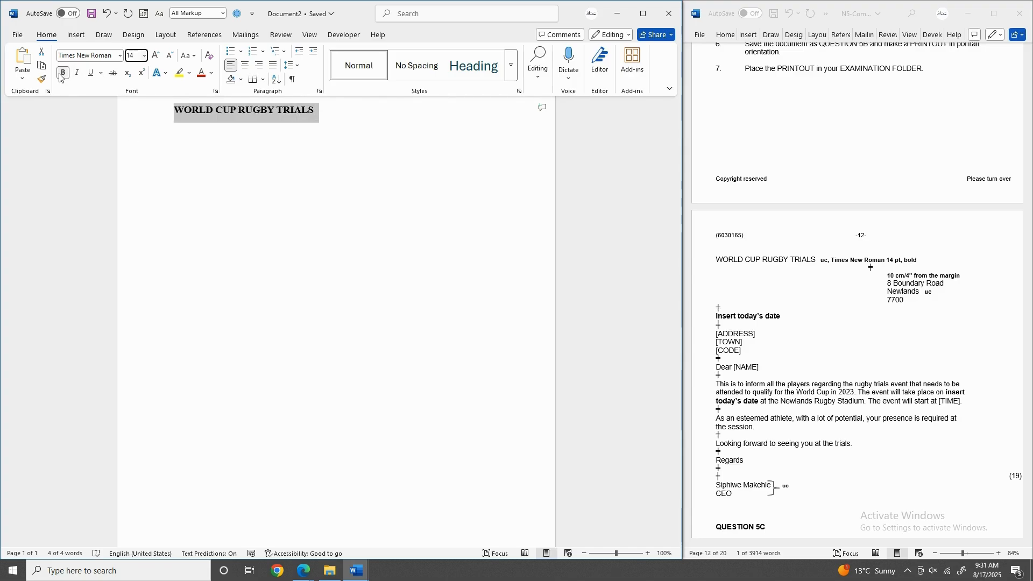
{"action": "left_click", "coordinate": [318, 112]}
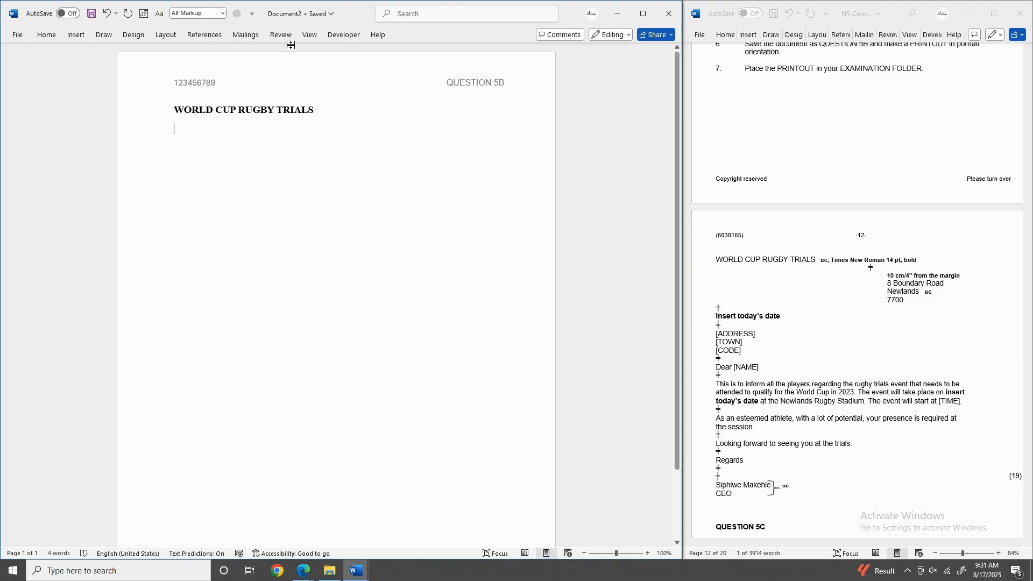
Turn on the ruler and tab in on the line below the heading.
{"action": "left_click", "coordinate": [309, 35]}
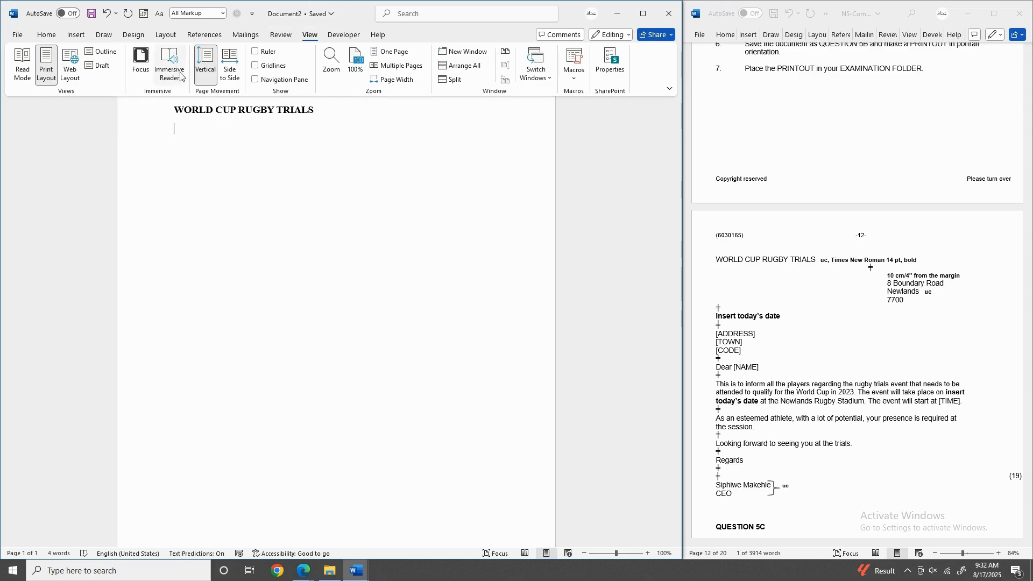
{"action": "left_click", "coordinate": [256, 51]}
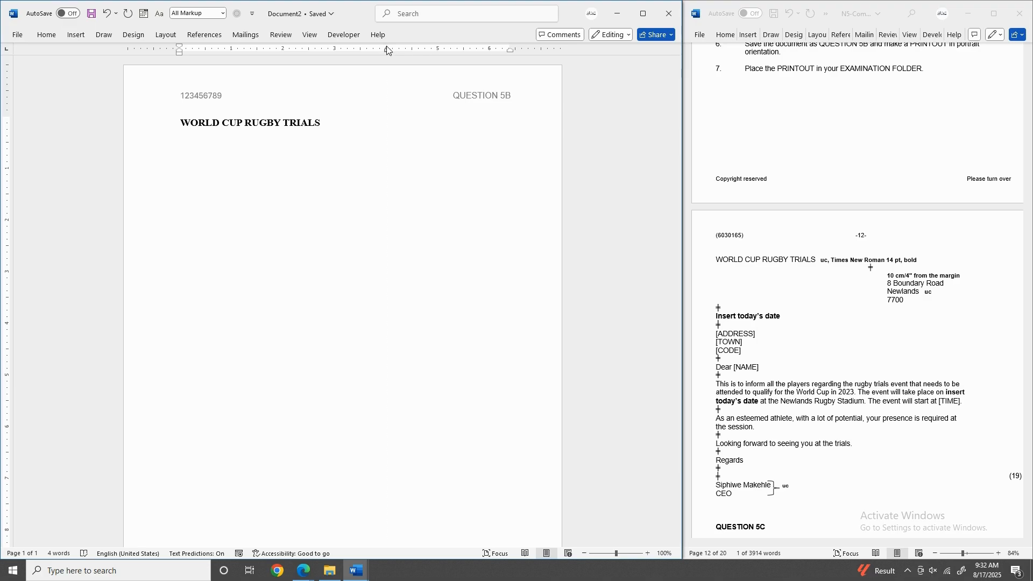
{"action": "key", "text": "Tab"}
Set a tab stop near 4" and paste the return address's street line from the question paper.
{"action": "left_click", "coordinate": [386, 48]}
{"action": "left_click", "coordinate": [898, 289]}
{"action": "left_click_drag", "start_coordinate": [892, 286], "coordinate": [944, 287]}
{"action": "key", "text": "ctrl+c"}
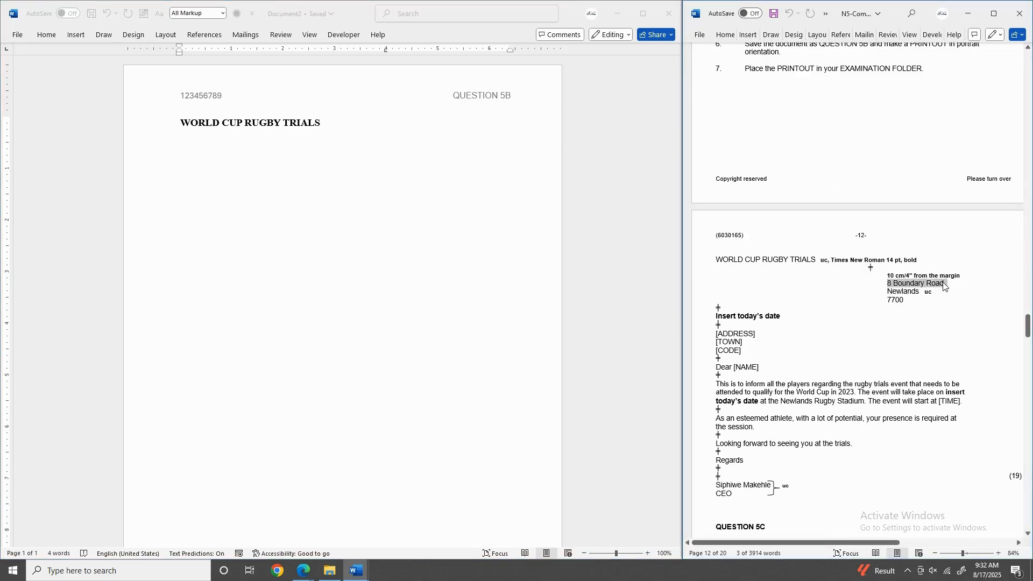
{"action": "left_click", "coordinate": [367, 145]}
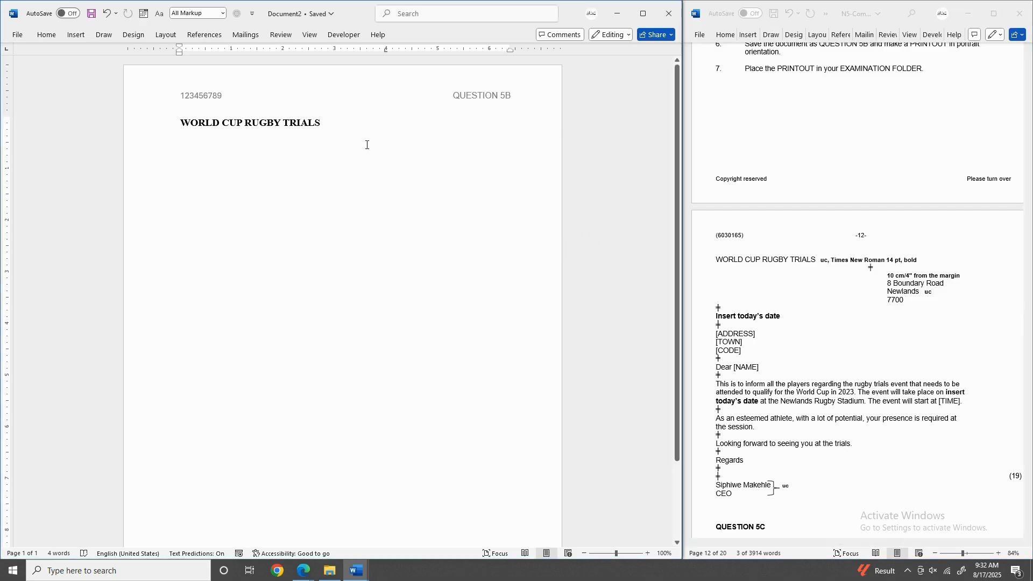
{"action": "key", "text": "ctrl+v"}
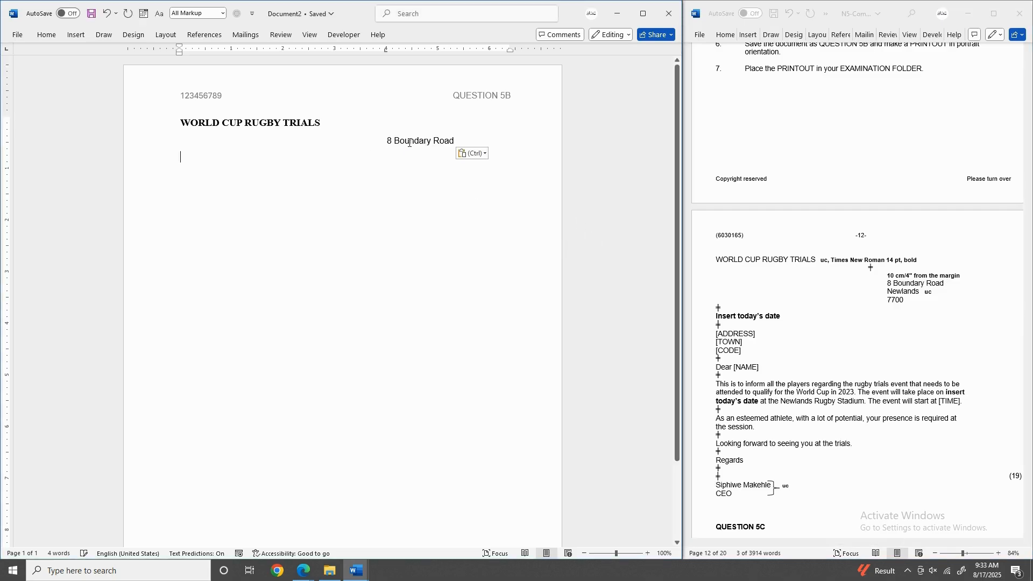
{"action": "left_click", "coordinate": [386, 49]}
{"action": "left_click", "coordinate": [387, 50]}
{"action": "left_click", "coordinate": [387, 49]}
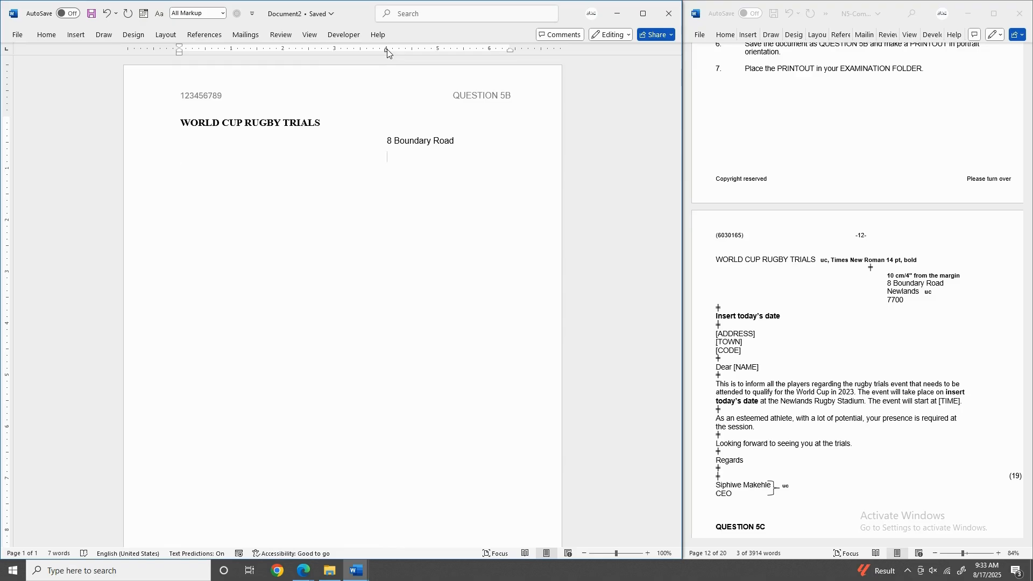
Paste the town below the street line and change it to capitals.
{"action": "left_click", "coordinate": [897, 293]}
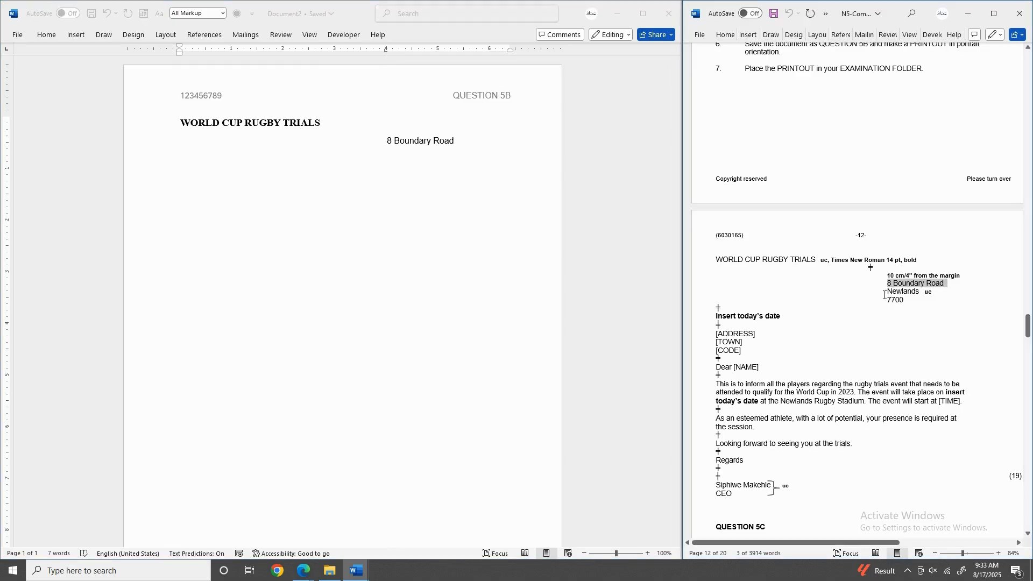
{"action": "left_click_drag", "start_coordinate": [885, 293], "coordinate": [919, 295]}
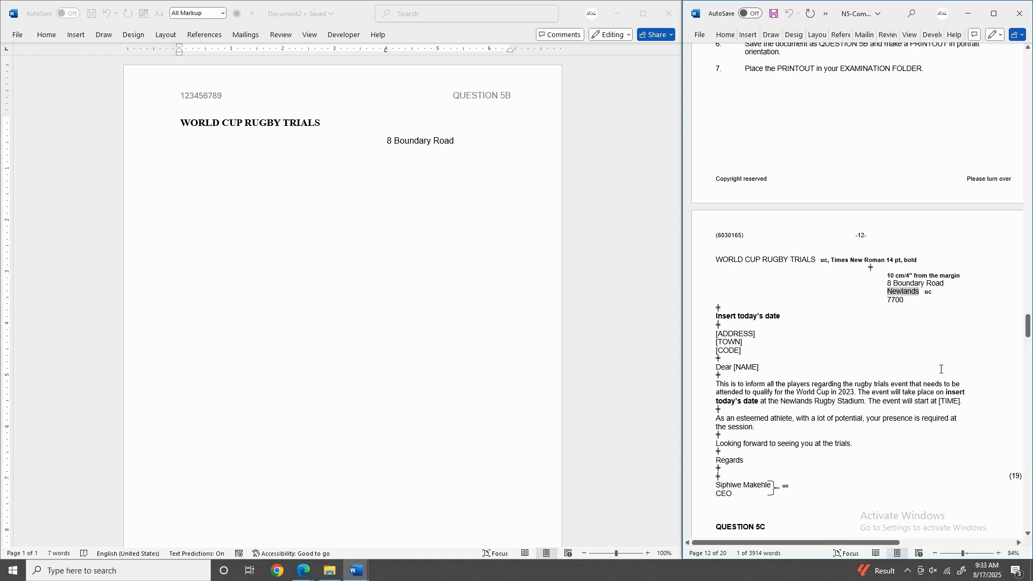
{"action": "left_click", "coordinate": [392, 157]}
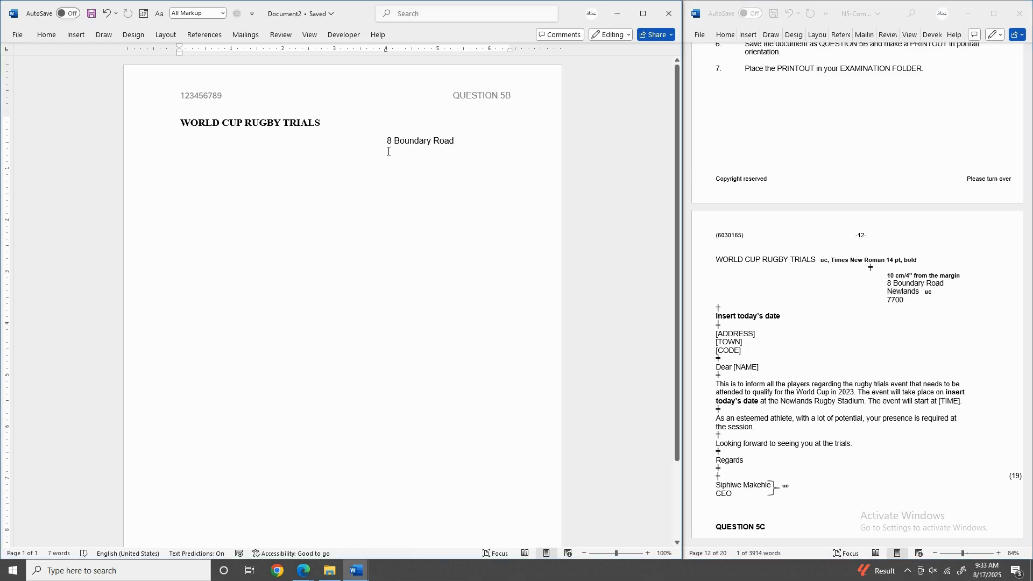
{"action": "type", "text": "Newlands"}
{"action": "left_click_drag", "start_coordinate": [431, 156], "coordinate": [385, 157]}
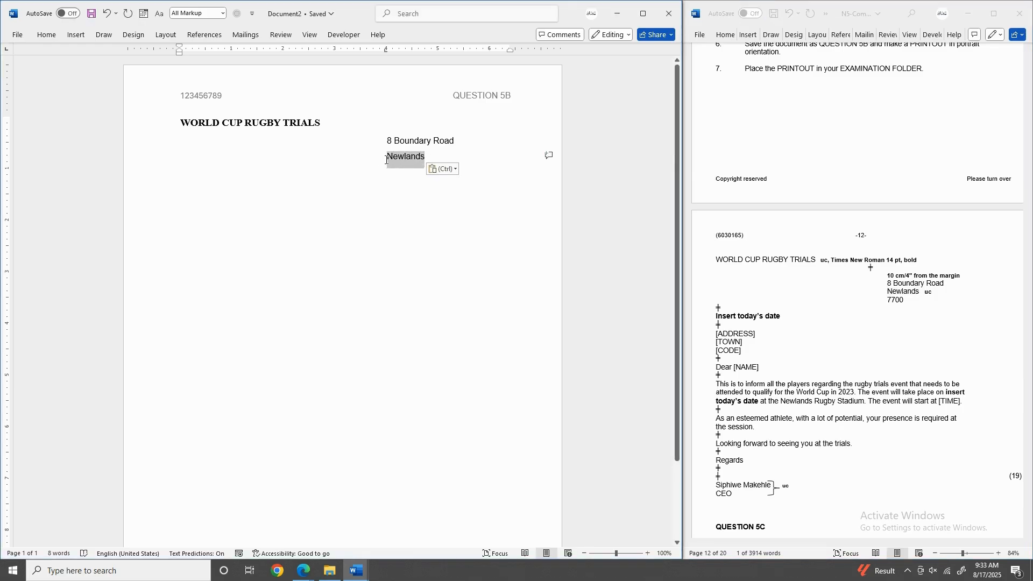
{"action": "left_click", "coordinate": [42, 34]}
{"action": "left_click", "coordinate": [188, 55]}
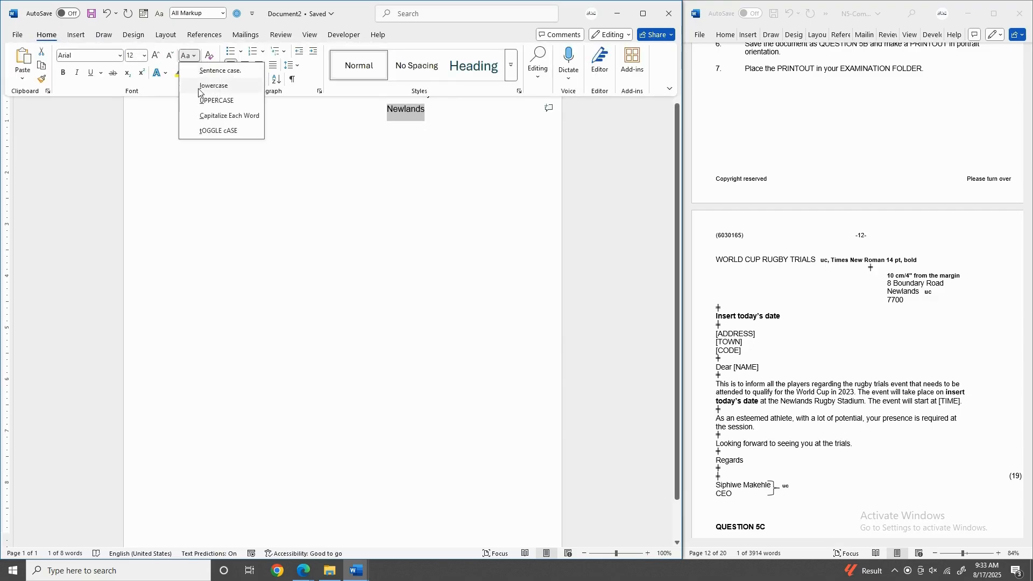
{"action": "left_click", "coordinate": [203, 100]}
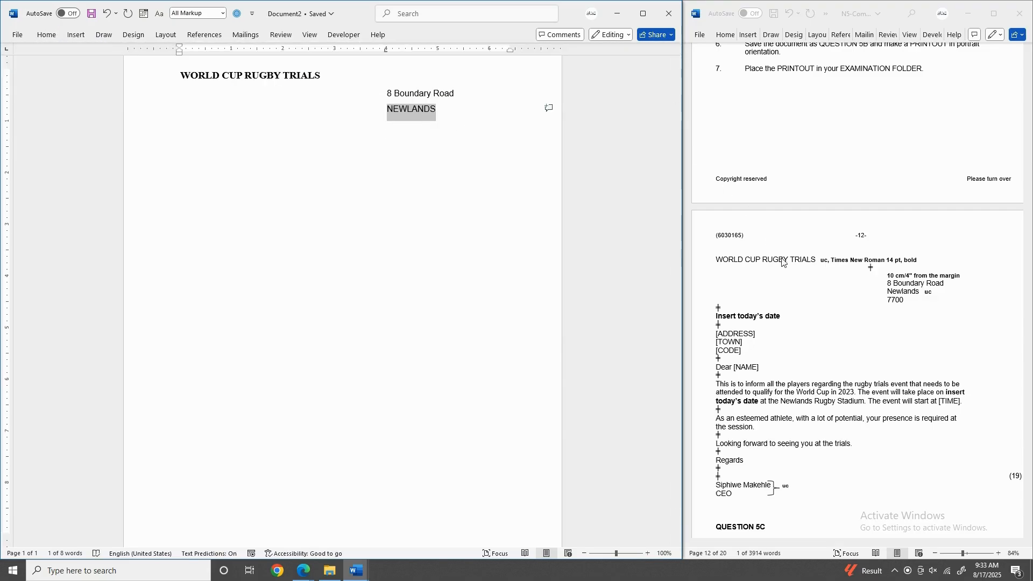
Paste the postal code on its own line below the town and start a new line.
{"action": "left_click", "coordinate": [907, 300]}
{"action": "left_click_drag", "start_coordinate": [907, 300], "coordinate": [887, 303]}
{"action": "key", "text": "ctrl+c"}
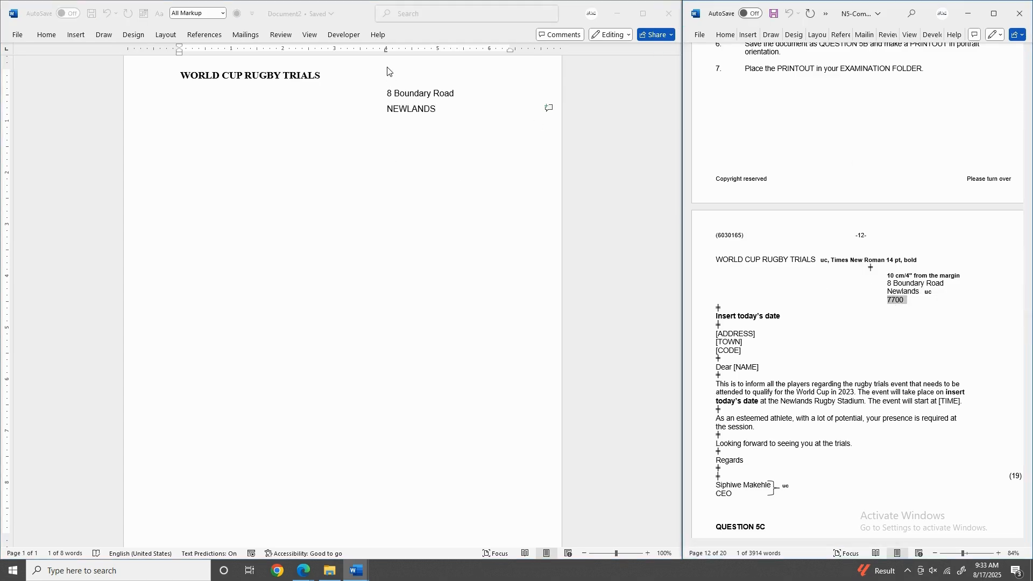
{"action": "left_click", "coordinate": [385, 51]}
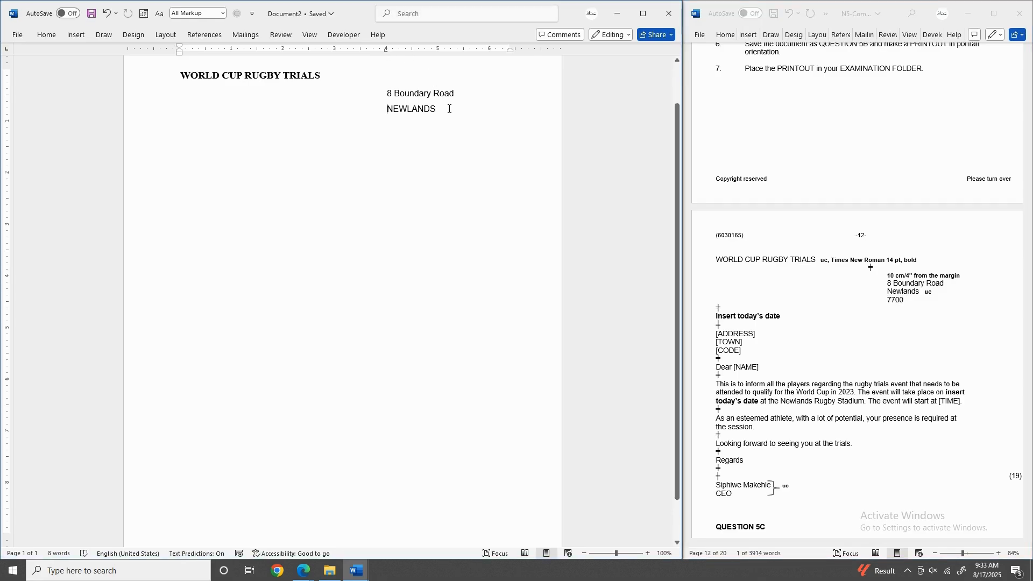
{"action": "left_click", "coordinate": [387, 51]}
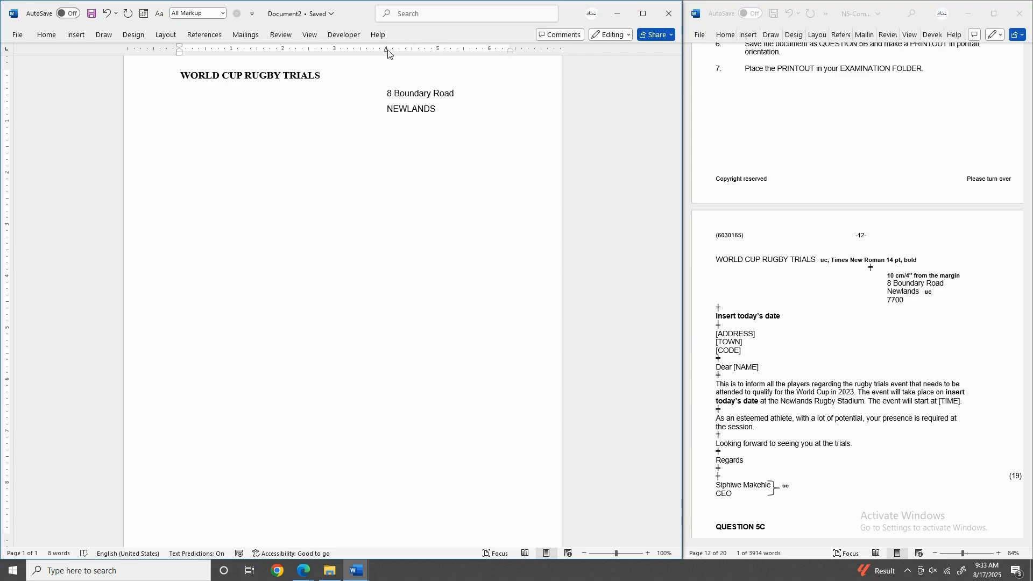
{"action": "key", "text": "Return"}
{"action": "key", "text": "ctrl+v"}
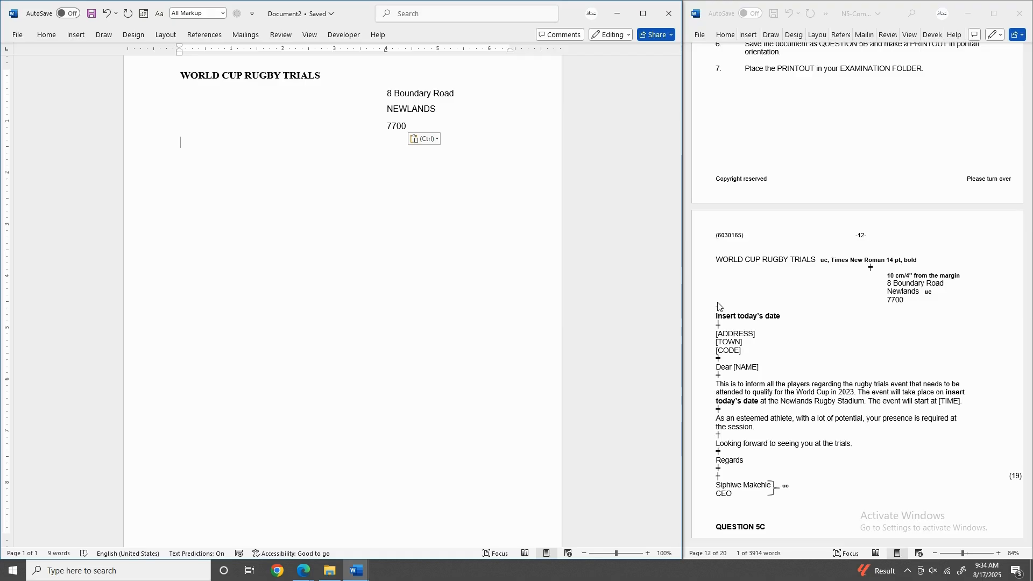
{"action": "key", "text": "Return"}
{"action": "left_click", "coordinate": [724, 324]}
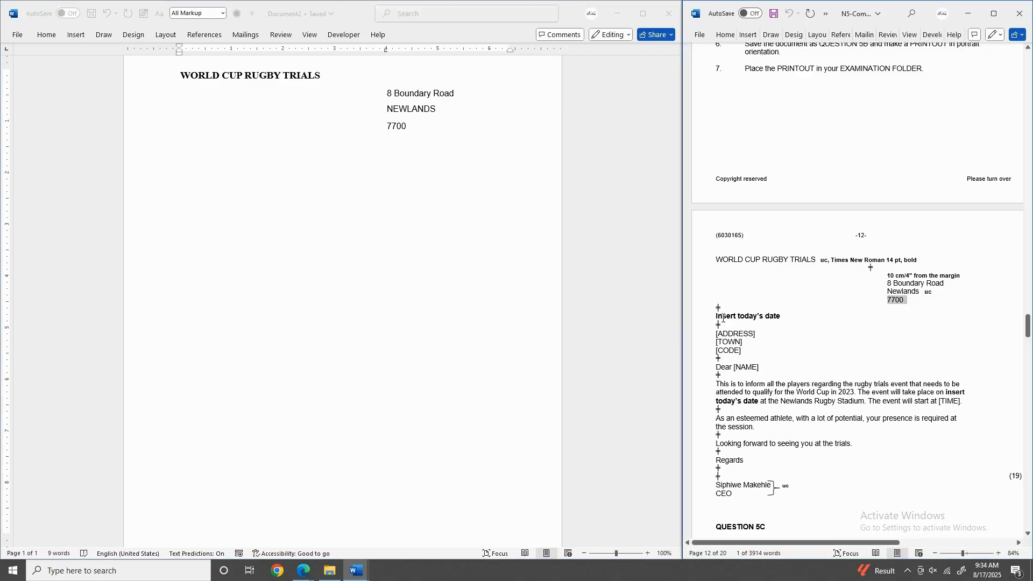
{"action": "left_click_drag", "start_coordinate": [717, 316], "coordinate": [780, 316]}
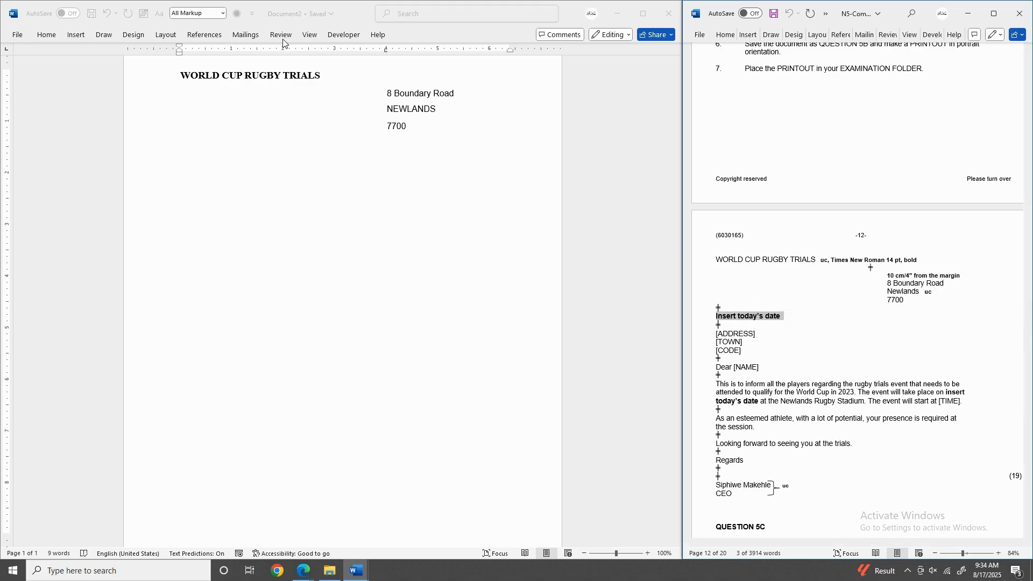
Insert today's date in the August 17, 2025 format and start a new line below.
{"action": "left_click", "coordinate": [77, 37]}
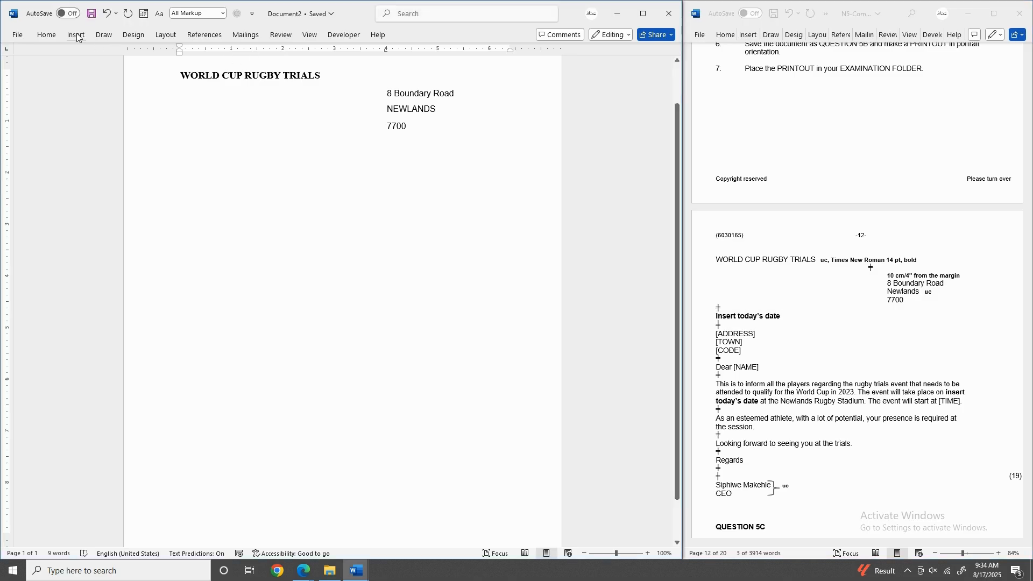
{"action": "left_click", "coordinate": [77, 36]}
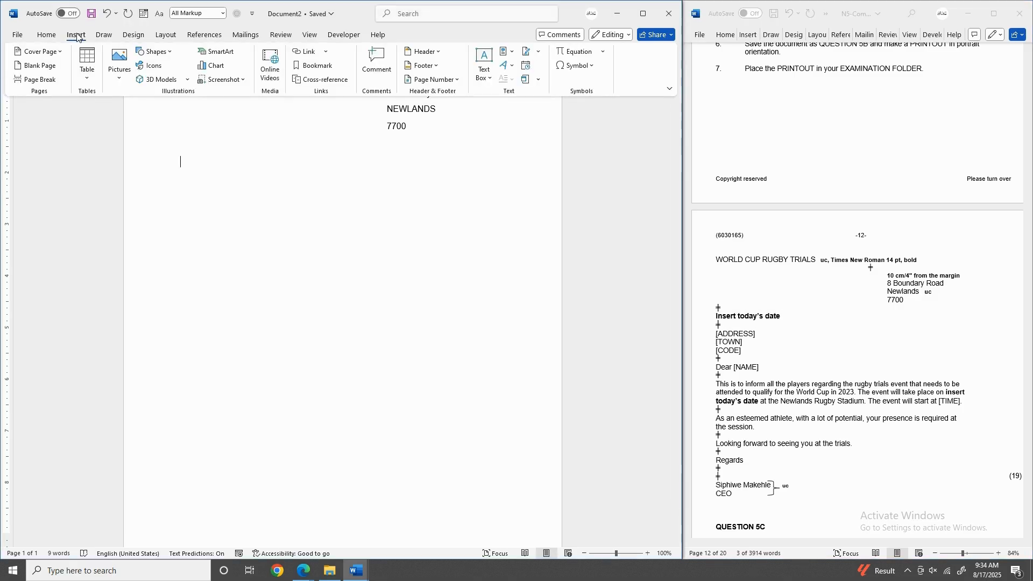
{"action": "left_click", "coordinate": [527, 70]}
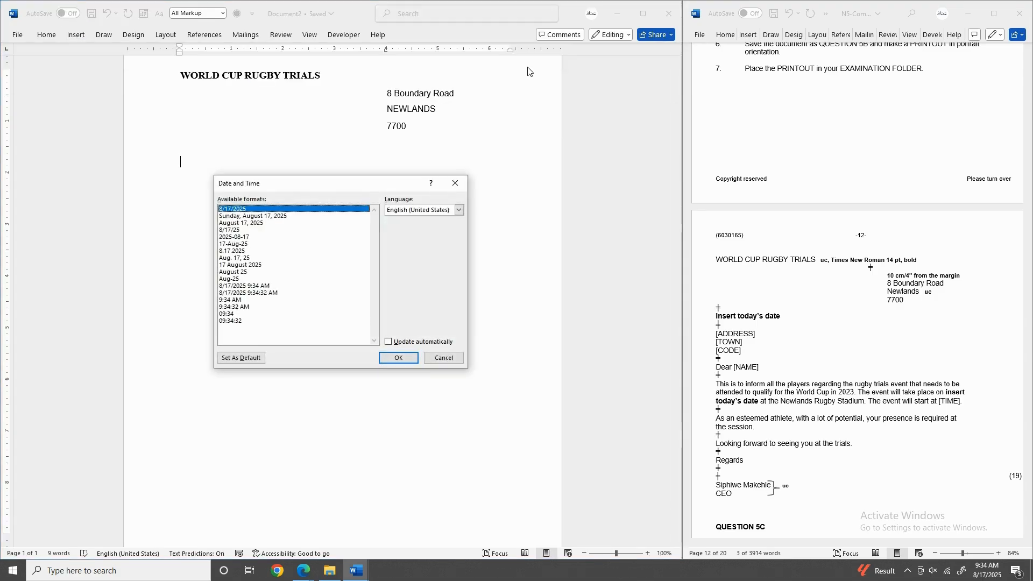
{"action": "left_click", "coordinate": [261, 223]}
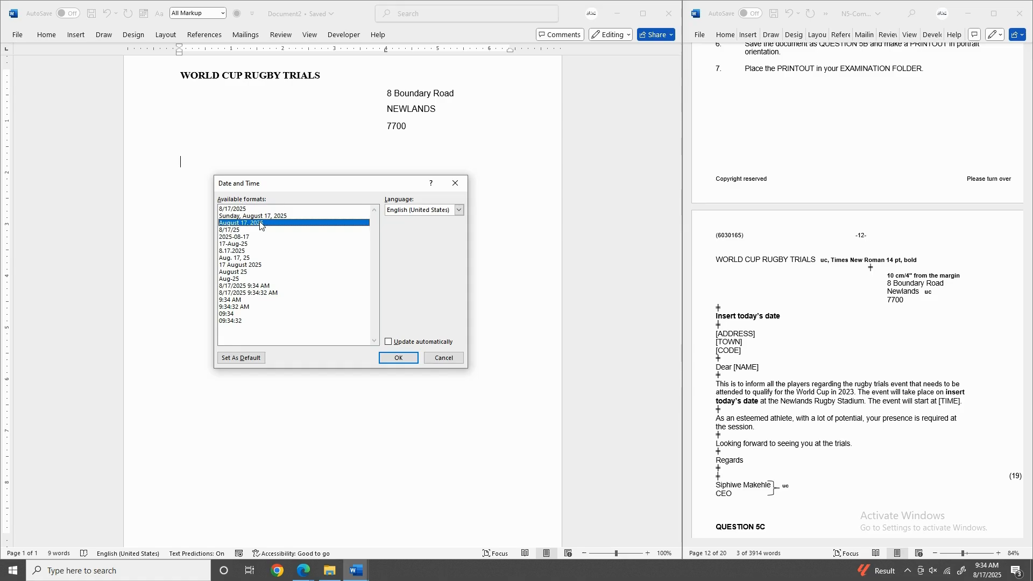
{"action": "left_click", "coordinate": [398, 358]}
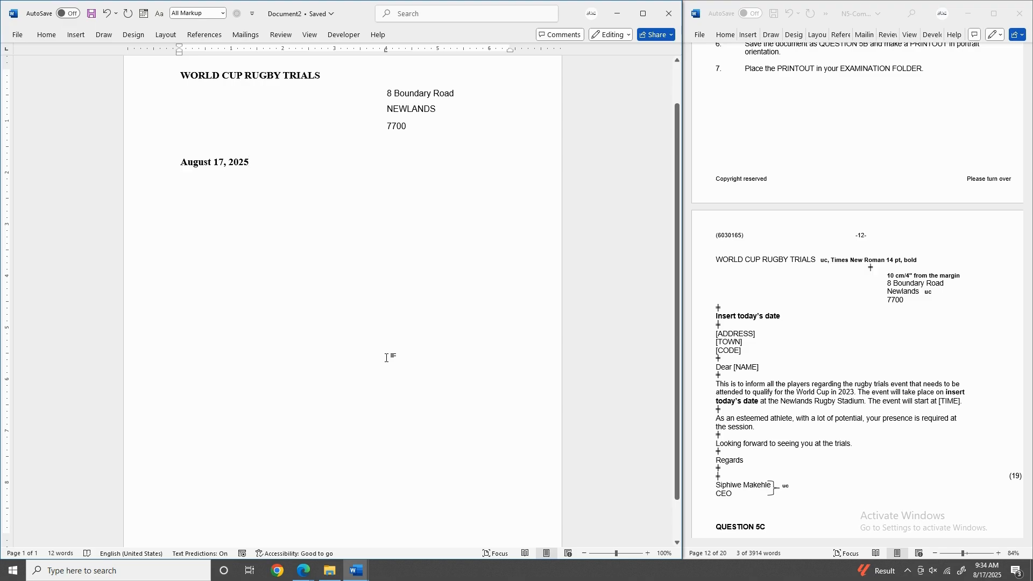
{"action": "left_click", "coordinate": [716, 333]}
{"action": "left_click_drag", "start_coordinate": [715, 333], "coordinate": [746, 350]}
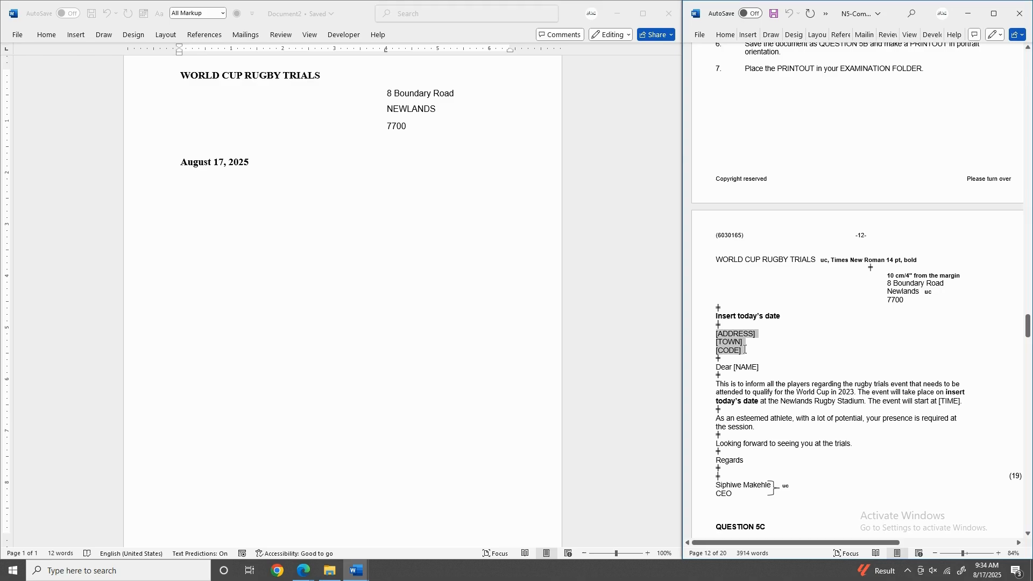
{"action": "left_click", "coordinate": [249, 163]}
{"action": "key", "text": "Return"}
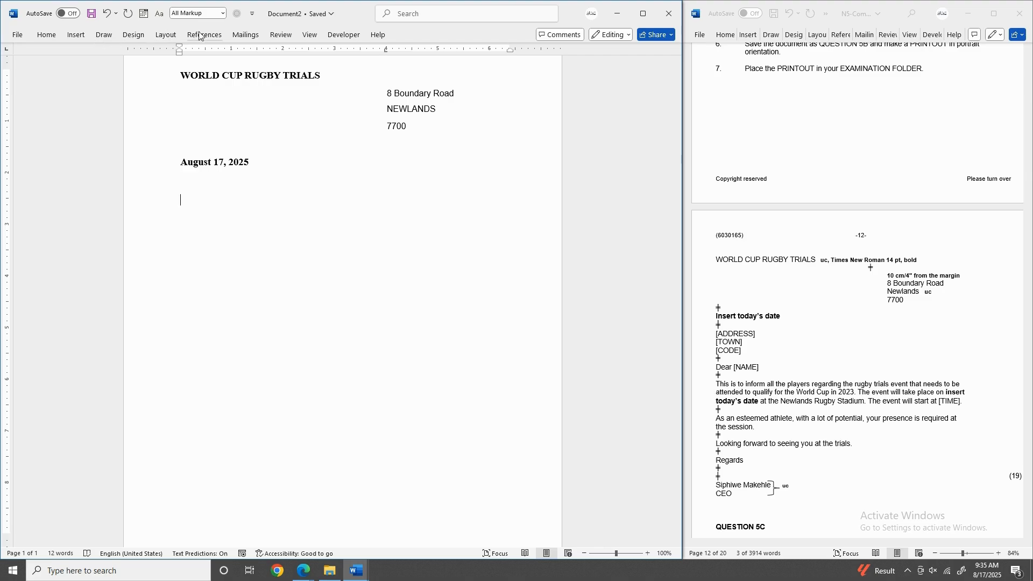
Use the QUESTION 5A database from the Desktop exam folder as the existing recipient list.
{"action": "left_click", "coordinate": [235, 36]}
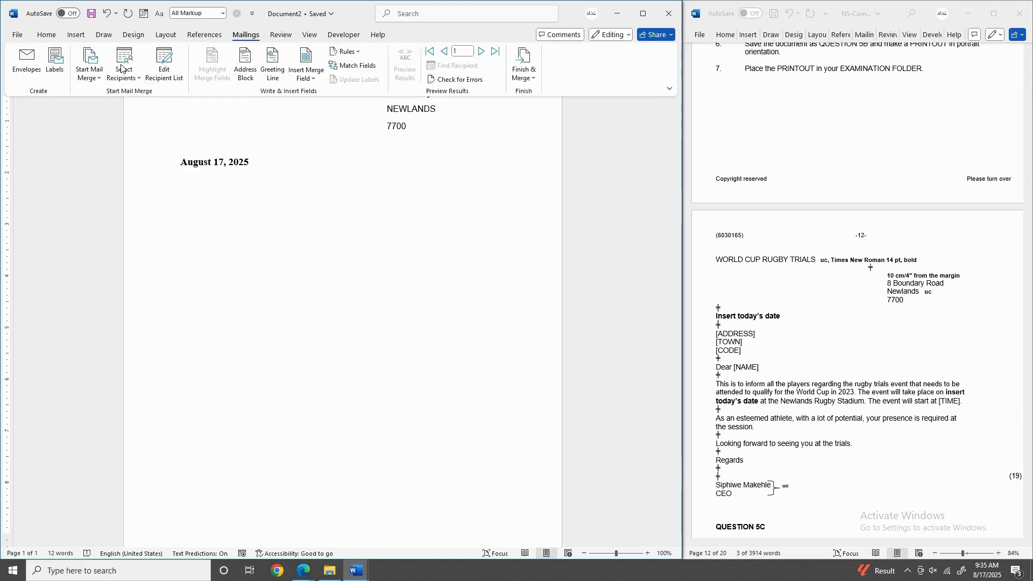
{"action": "left_click", "coordinate": [138, 81]}
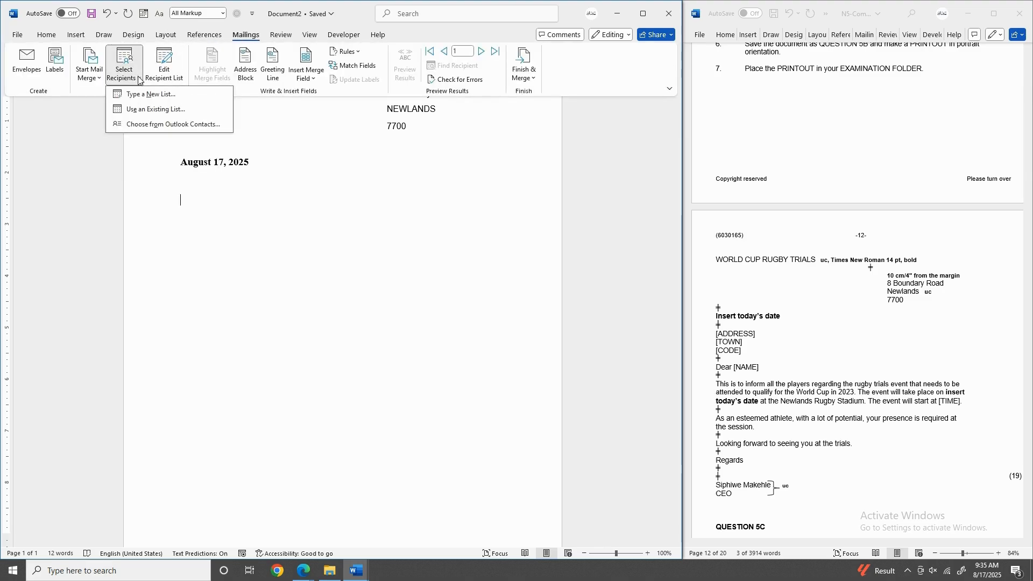
{"action": "left_click", "coordinate": [165, 110]}
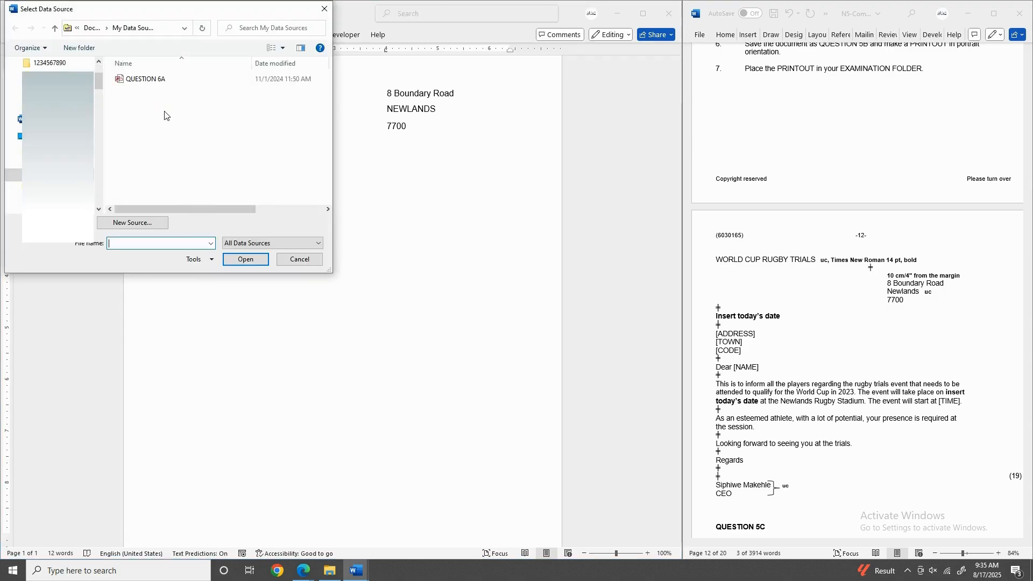
{"action": "left_click_drag", "start_coordinate": [98, 82], "coordinate": [95, 75]}
{"action": "left_click", "coordinate": [45, 63]}
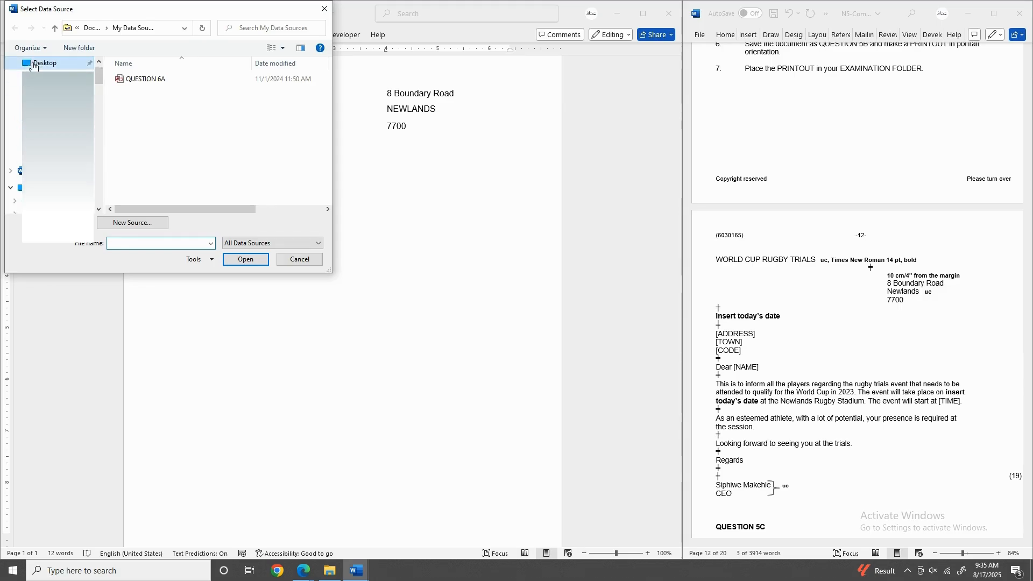
{"action": "double_click", "coordinate": [141, 79]}
{"action": "left_click", "coordinate": [145, 81]}
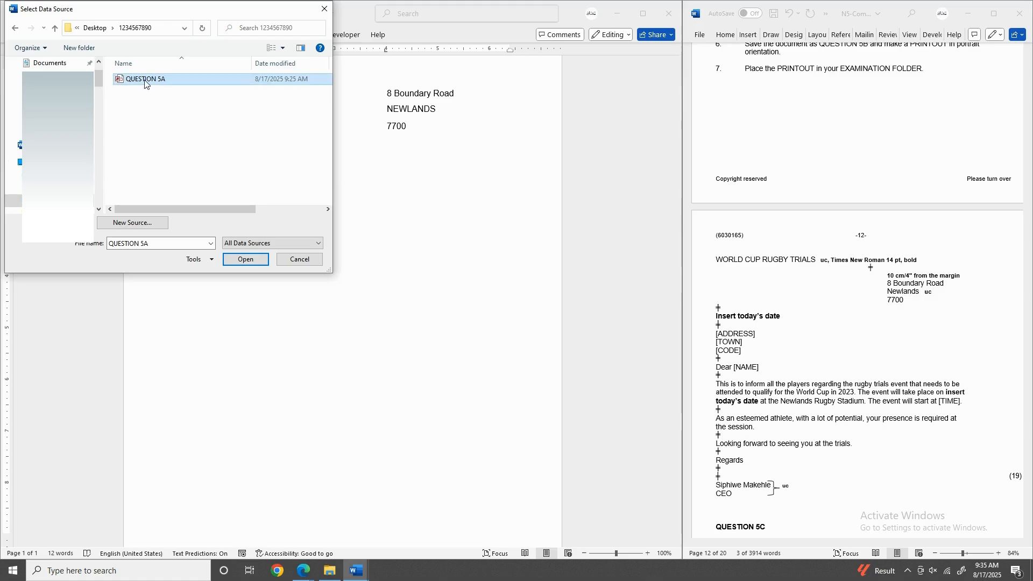
{"action": "left_click", "coordinate": [247, 260]}
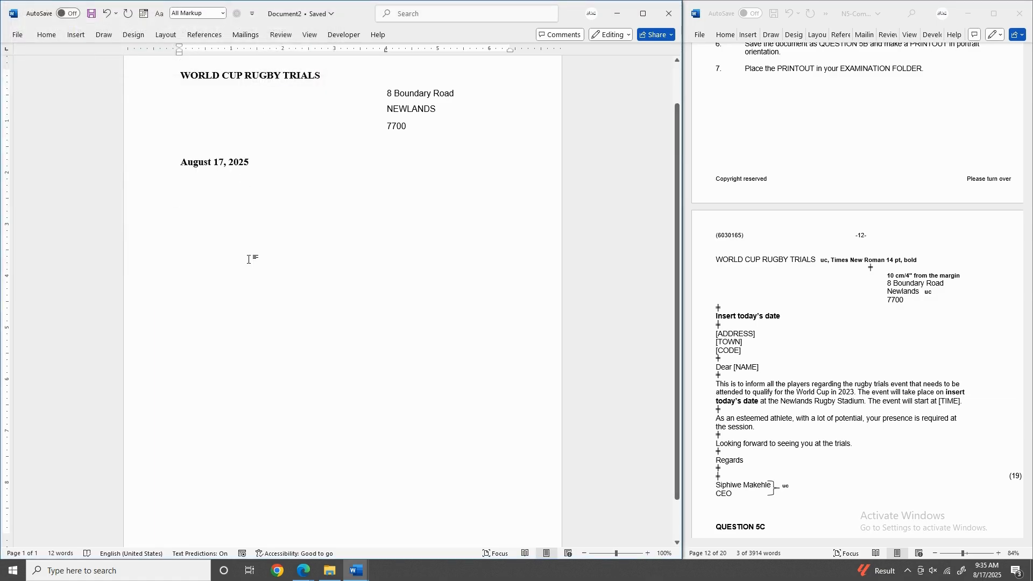
{"action": "left_click", "coordinate": [245, 35]}
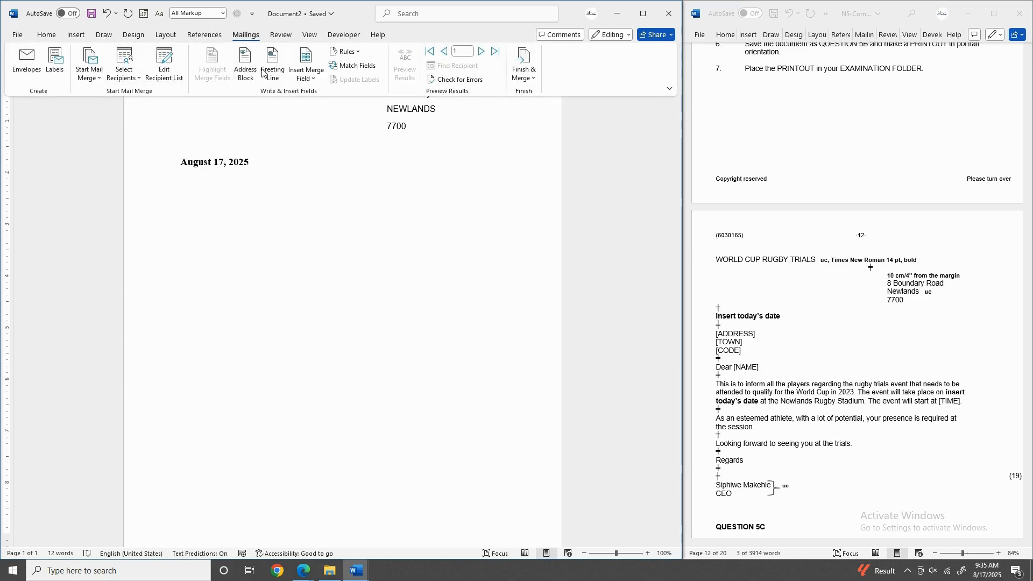
Insert the ADDRESS merge field below the date and check the instruction to bold field names.
{"action": "left_click", "coordinate": [314, 79]}
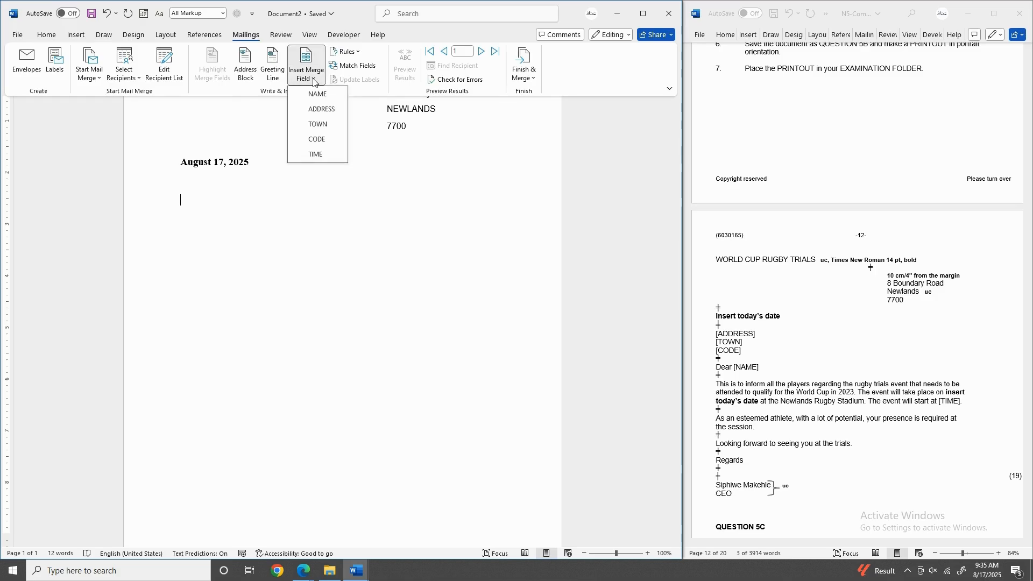
{"action": "left_click", "coordinate": [317, 110]}
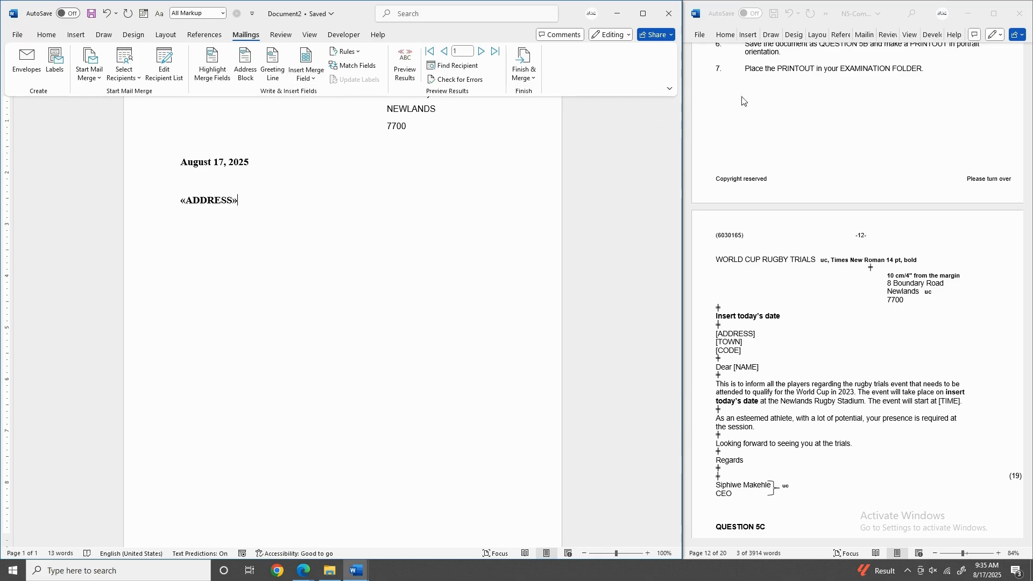
{"action": "scroll", "coordinate": [807, 113], "scroll_direction": "up", "scroll_amount": 4}
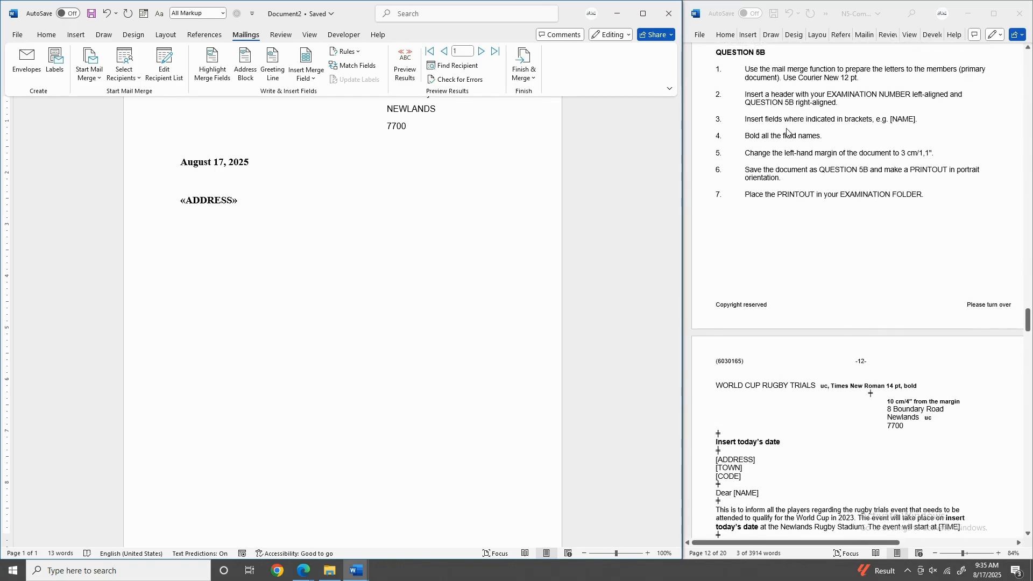
{"action": "left_click", "coordinate": [752, 138]}
{"action": "left_click_drag", "start_coordinate": [746, 138], "coordinate": [819, 136]}
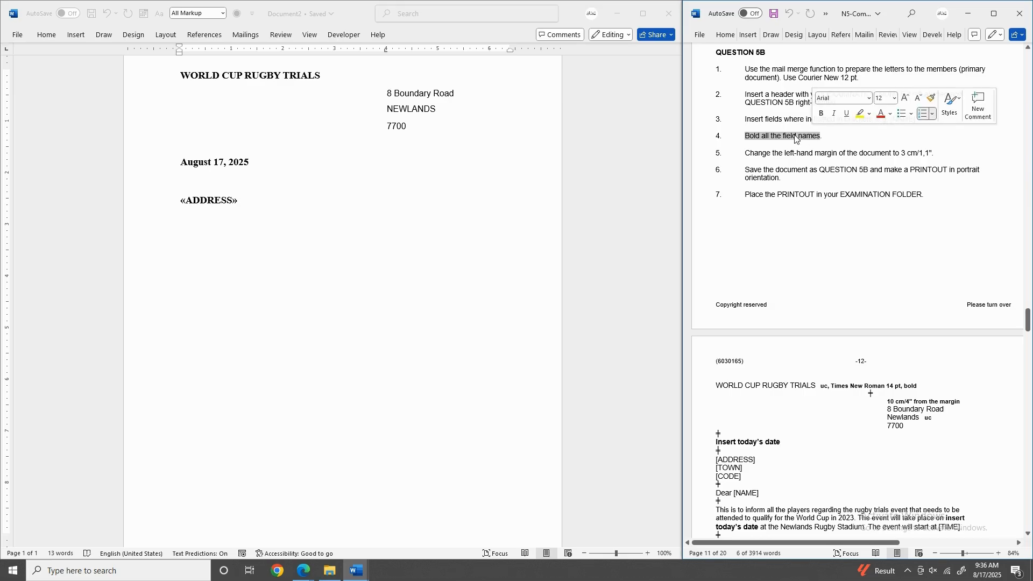
Start a new empty line after the «ADDRESS» field.
{"action": "left_click", "coordinate": [209, 214]}
{"action": "left_click_drag", "start_coordinate": [180, 202], "coordinate": [243, 202]}
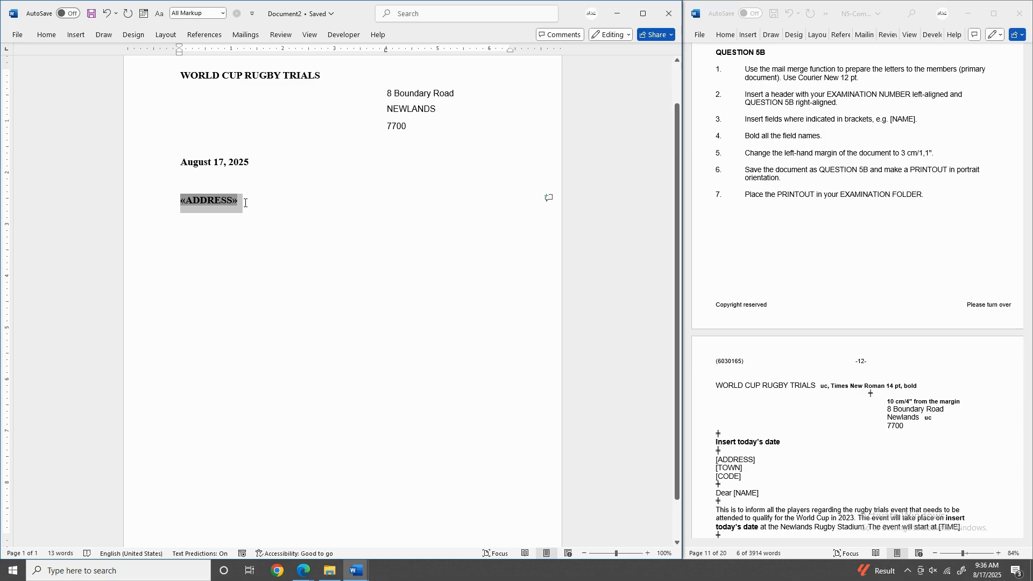
{"action": "left_click", "coordinate": [231, 214]}
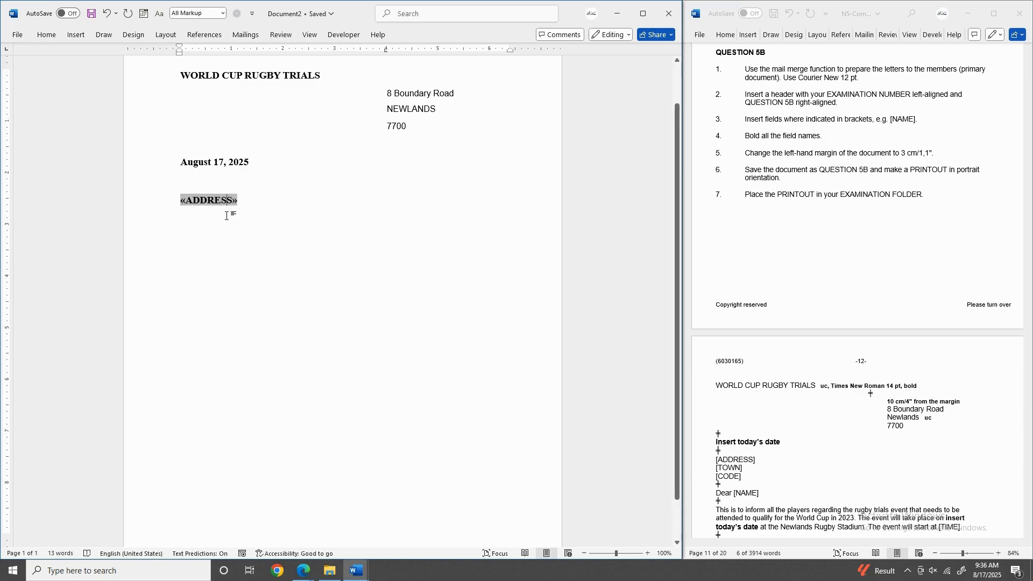
{"action": "key", "text": "Return"}
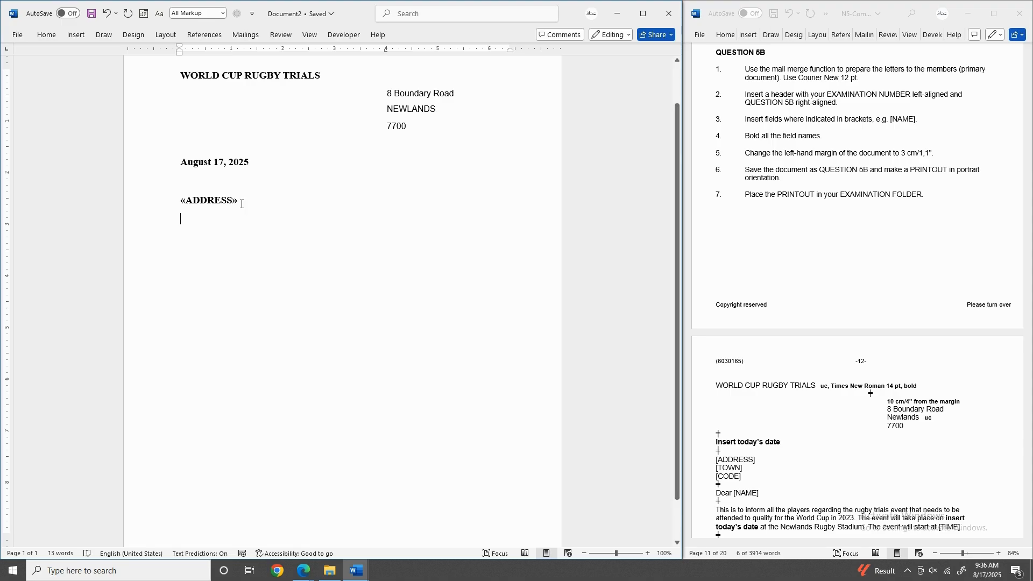
Check the required Courier New 12 pt font and select the three return address lines.
{"action": "left_click", "coordinate": [799, 77]}
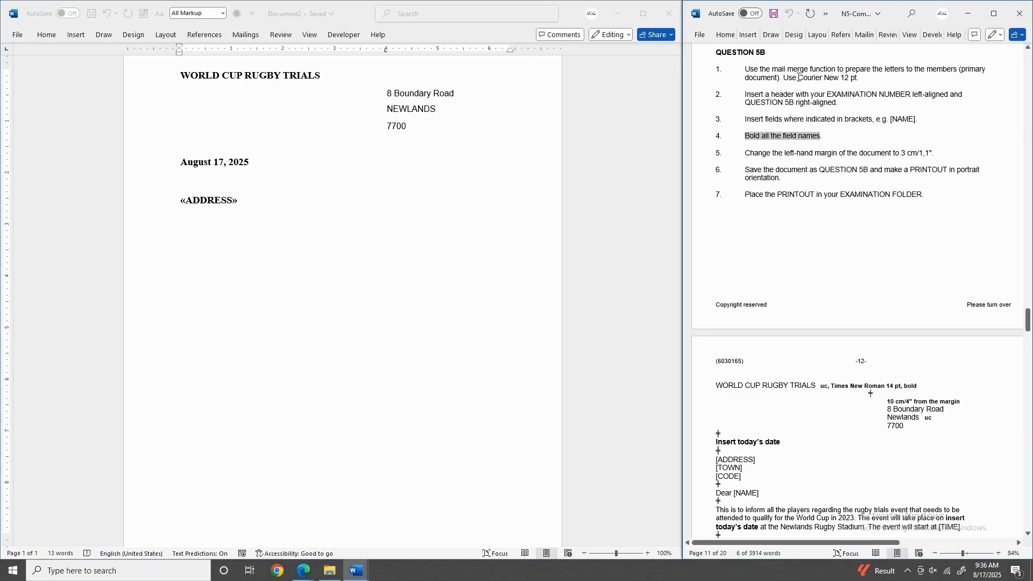
{"action": "left_click_drag", "start_coordinate": [798, 77], "coordinate": [857, 78]}
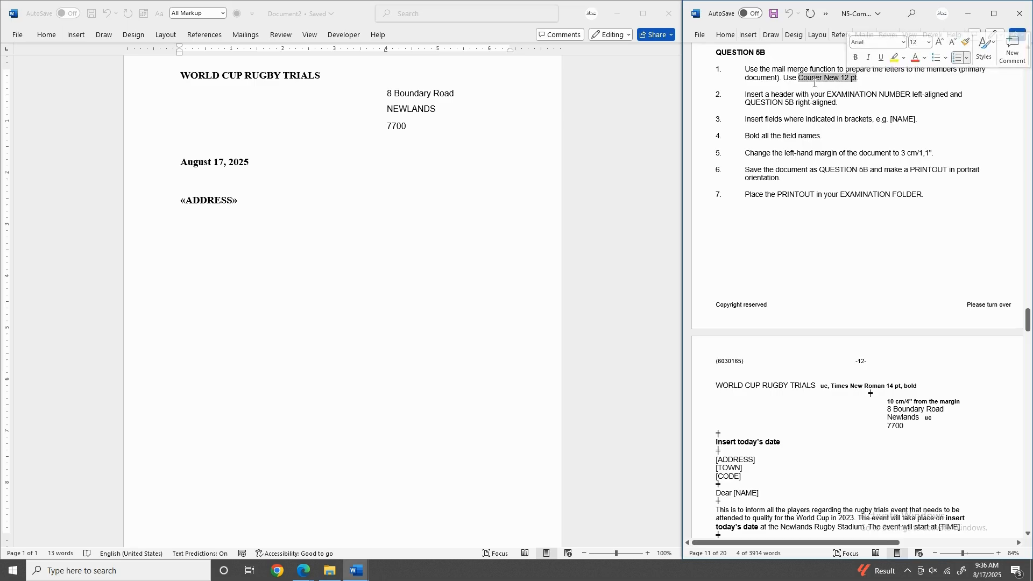
{"action": "left_click", "coordinate": [428, 102]}
{"action": "left_click_drag", "start_coordinate": [386, 93], "coordinate": [416, 134]}
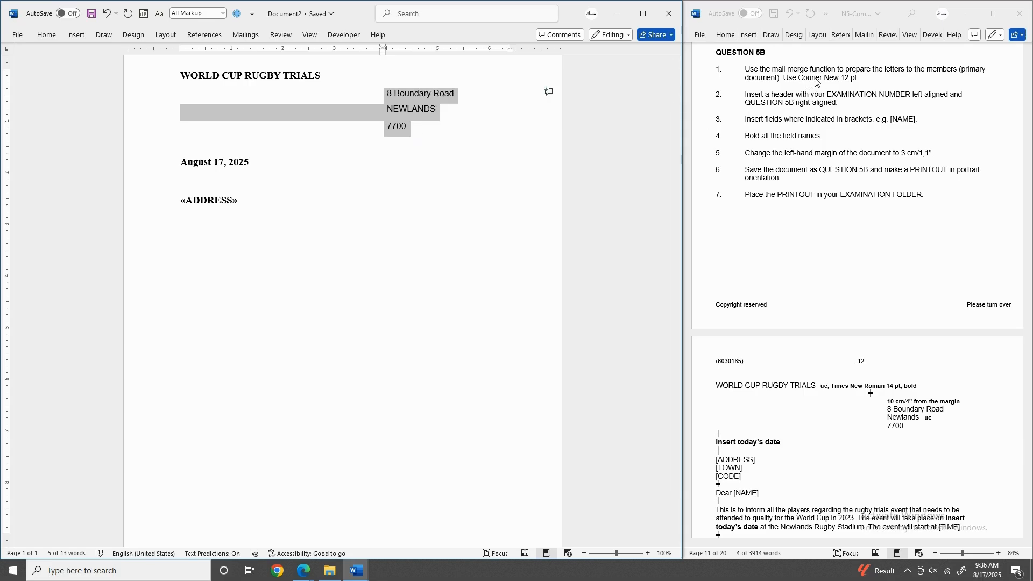
Change the return address block from Arial to Courier New via the mini toolbar.
{"action": "right_click", "coordinate": [412, 96]}
{"action": "left_click", "coordinate": [441, 62]}
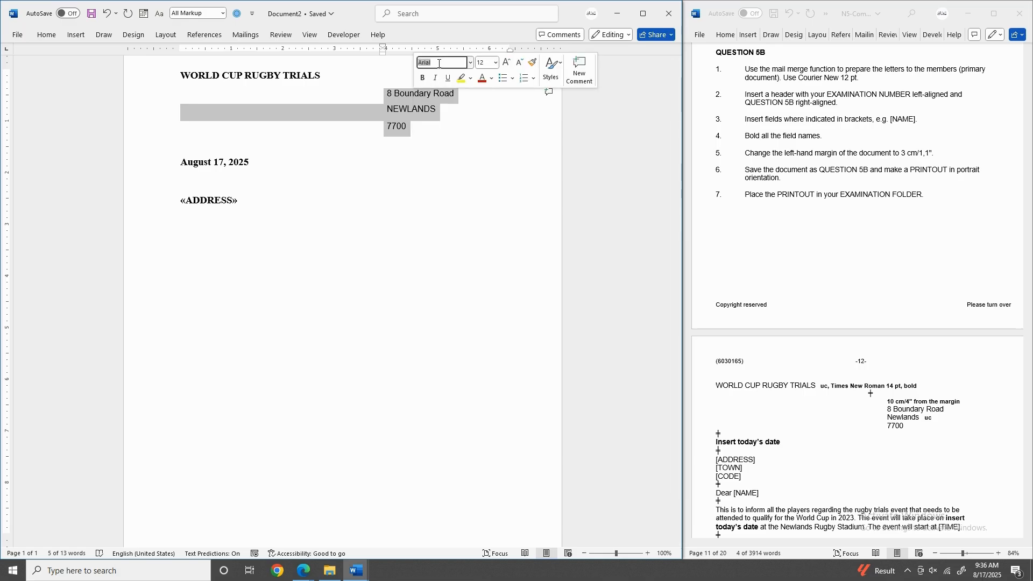
{"action": "left_click", "coordinate": [471, 65]}
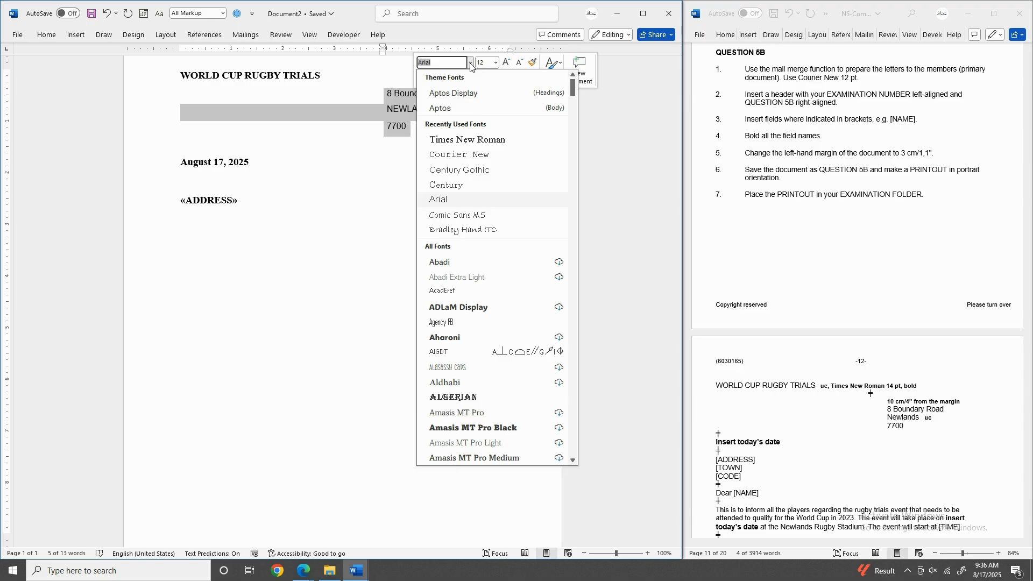
{"action": "left_click", "coordinate": [433, 65]}
{"action": "key", "text": "BackSpace"}
{"action": "key", "text": "BackSpace"}
{"action": "key", "text": "BackSpace"}
{"action": "type", "text": "Courier New"}
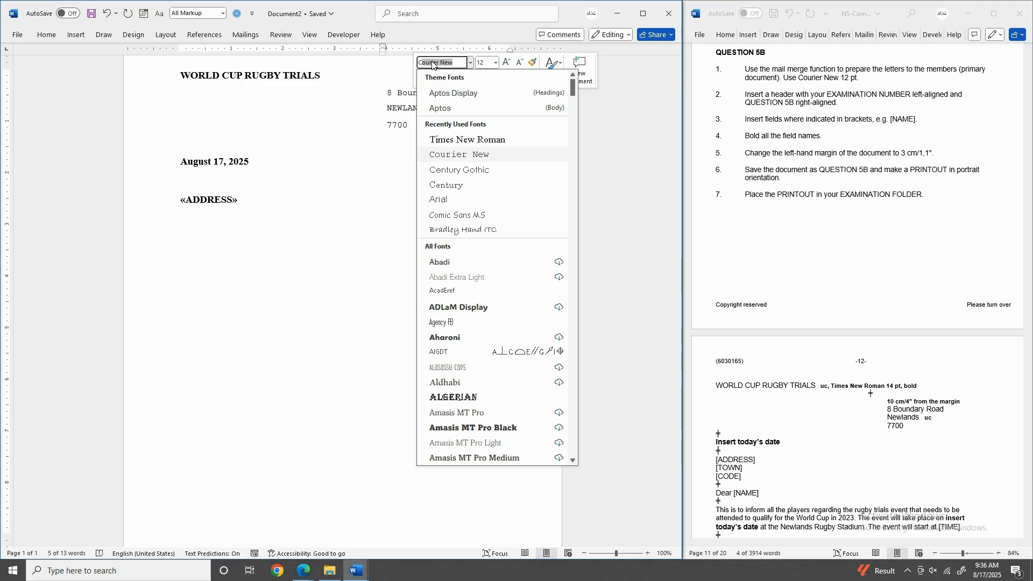
{"action": "key", "text": "Return"}
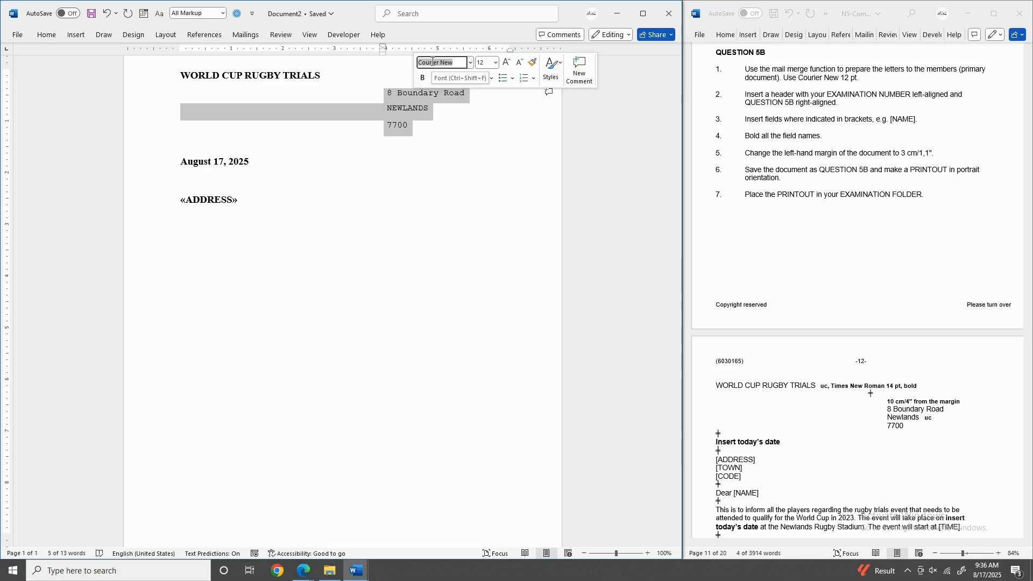
Set the date and the «ADDRESS» field to Courier New.
{"action": "left_click", "coordinate": [180, 142]}
{"action": "left_click_drag", "start_coordinate": [213, 183], "coordinate": [239, 201]}
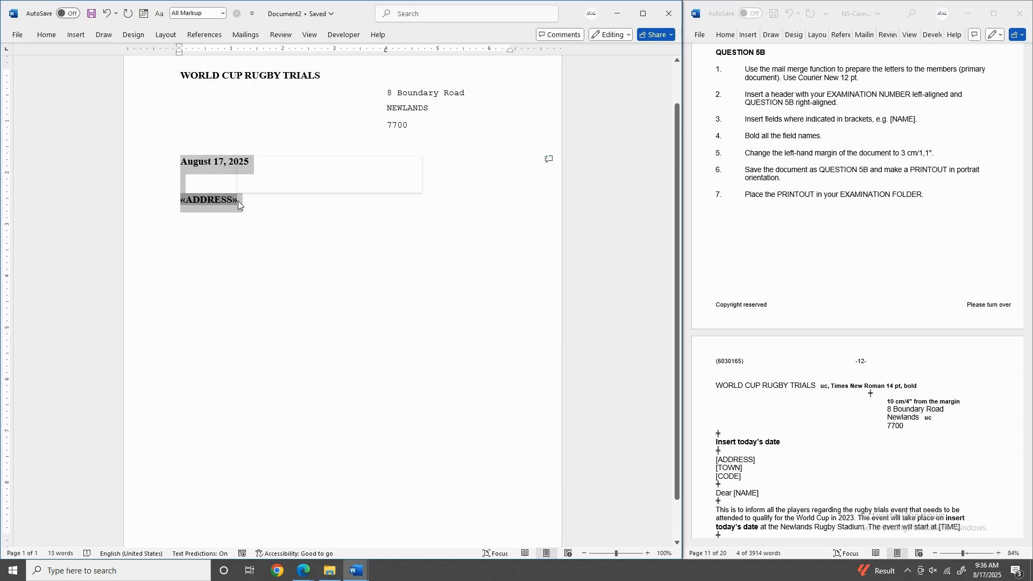
{"action": "left_click", "coordinate": [295, 168]}
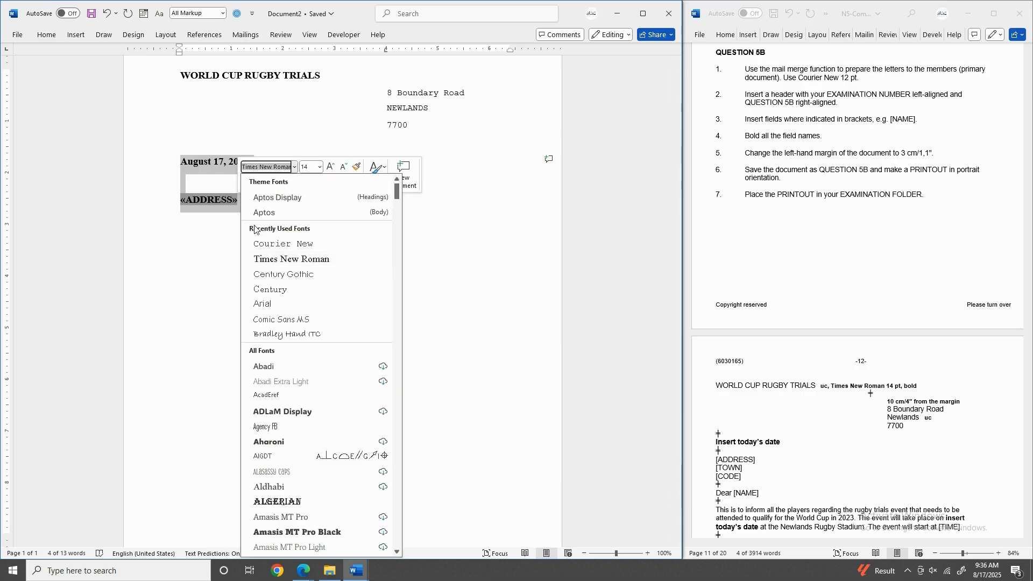
{"action": "left_click", "coordinate": [272, 244]}
{"action": "left_click", "coordinate": [211, 228]}
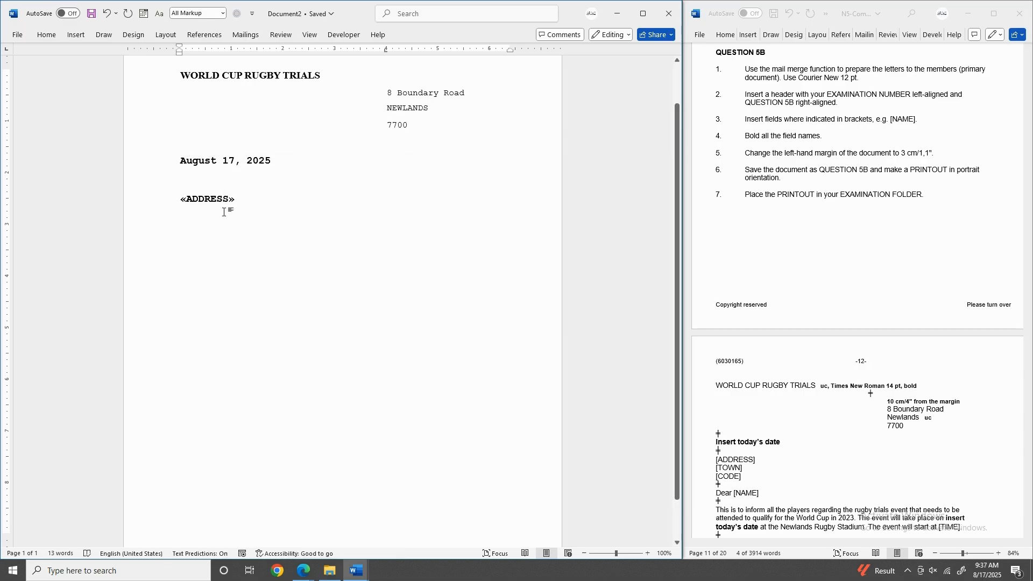
Insert the «TOWN» and «CODE» merge fields on new lines below «ADDRESS».
{"action": "key", "text": "Return"}
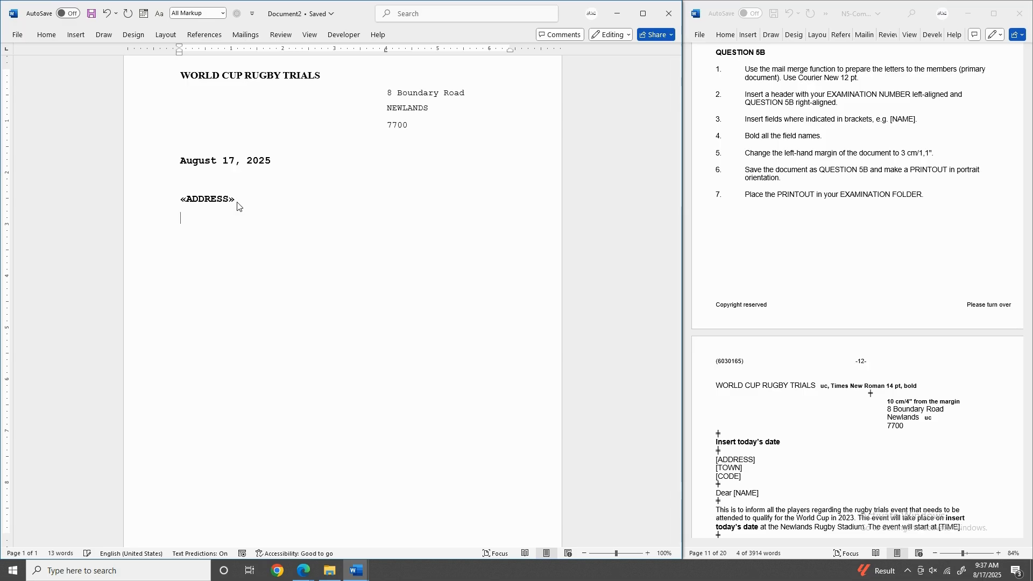
{"action": "scroll", "coordinate": [780, 247], "scroll_direction": "down", "scroll_amount": 2}
{"action": "scroll", "coordinate": [781, 243], "scroll_direction": "down", "scroll_amount": 5}
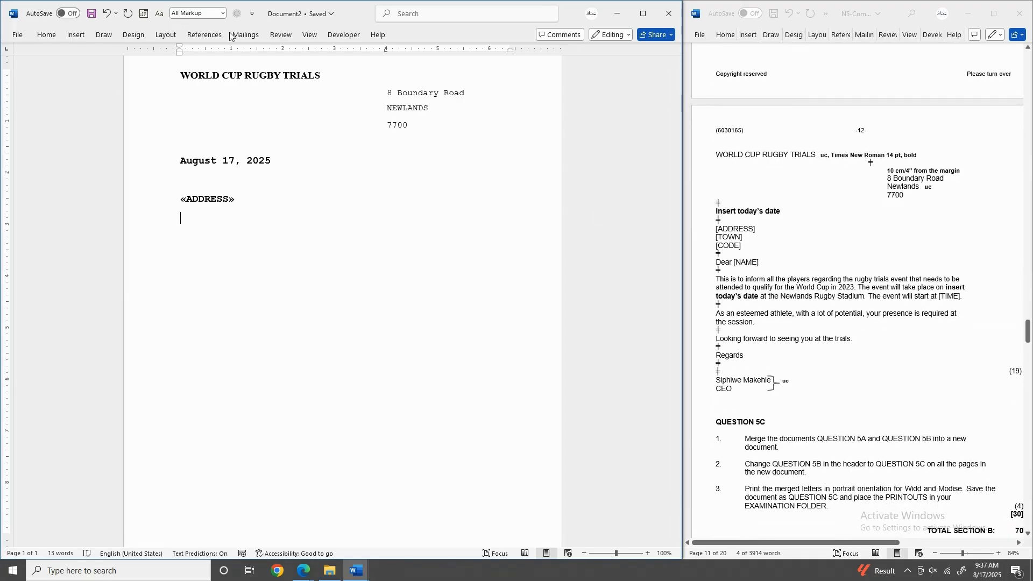
{"action": "left_click", "coordinate": [245, 34]}
{"action": "left_click", "coordinate": [321, 81]}
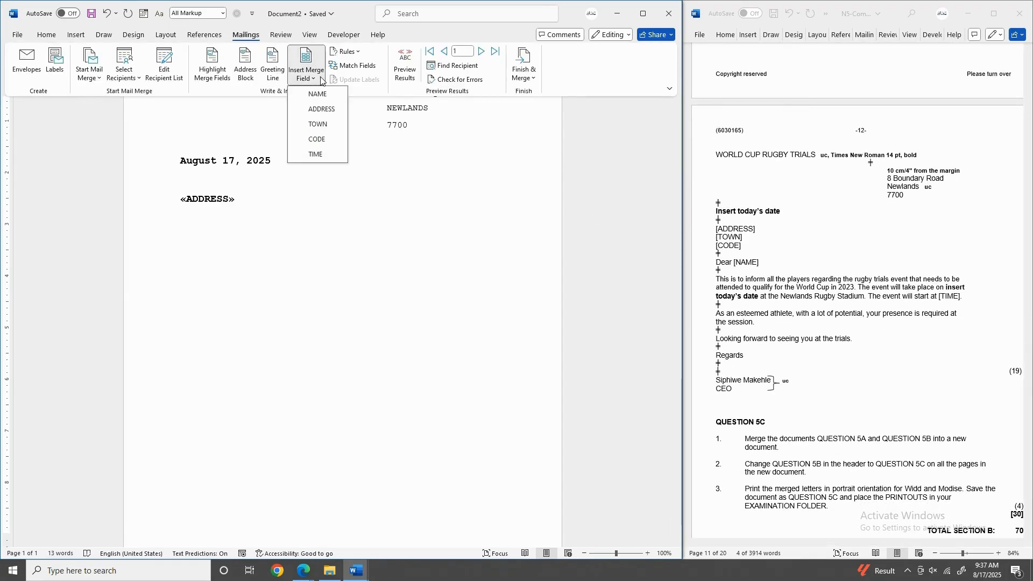
{"action": "left_click", "coordinate": [323, 126]}
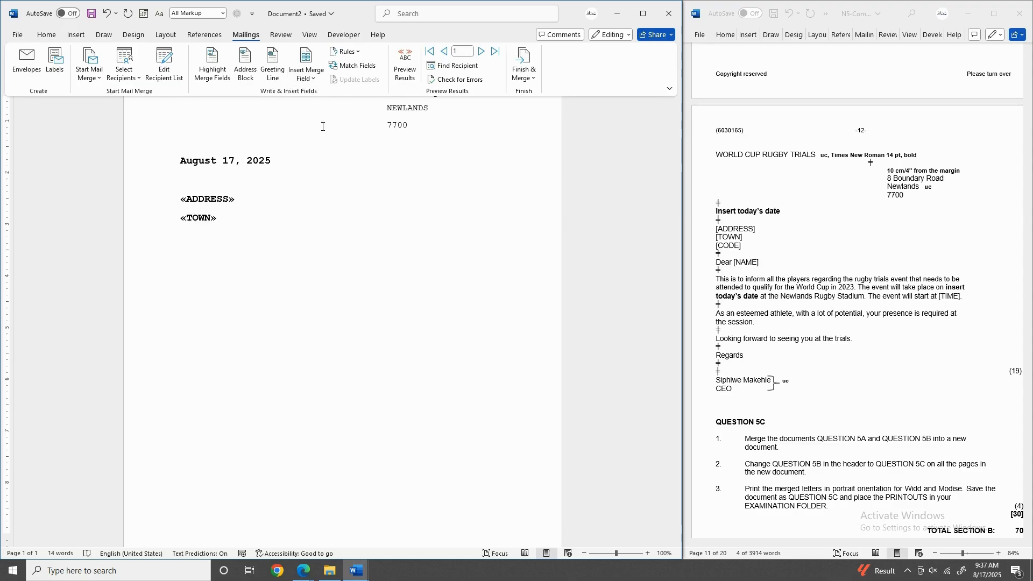
{"action": "left_click", "coordinate": [248, 221]}
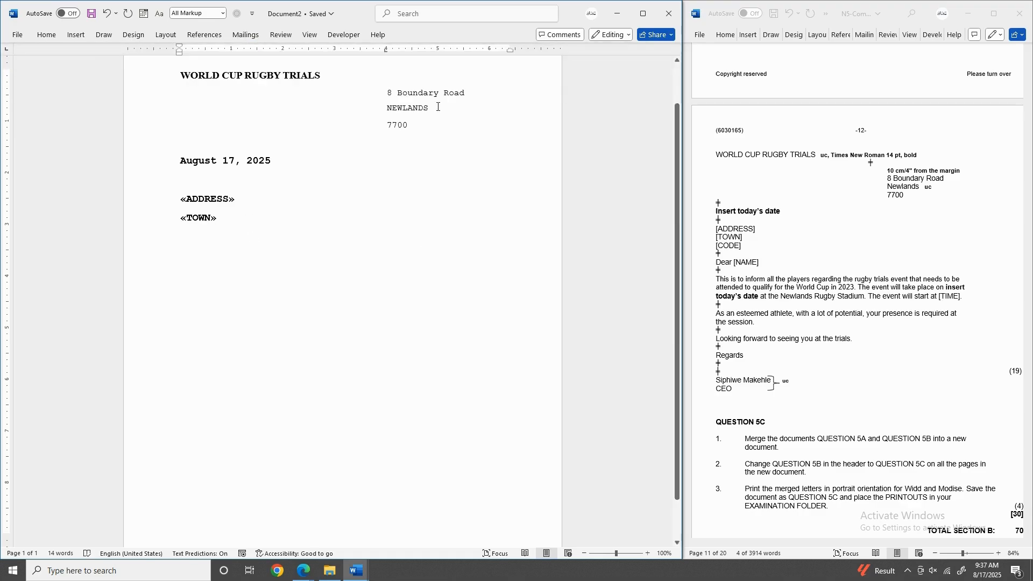
{"action": "left_click", "coordinate": [246, 35]}
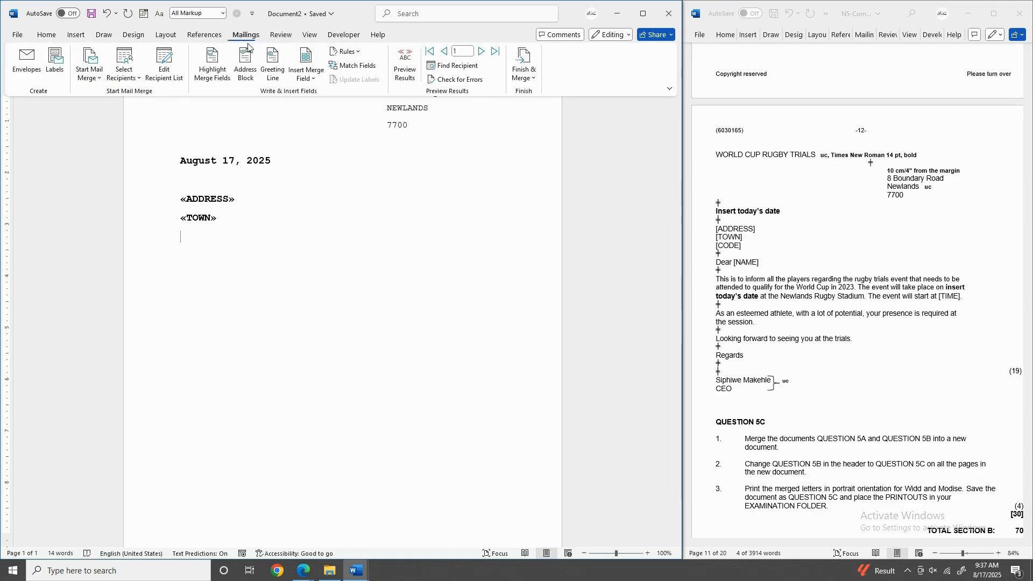
{"action": "left_click", "coordinate": [314, 79]}
{"action": "left_click", "coordinate": [317, 139]}
{"action": "left_click", "coordinate": [226, 231]}
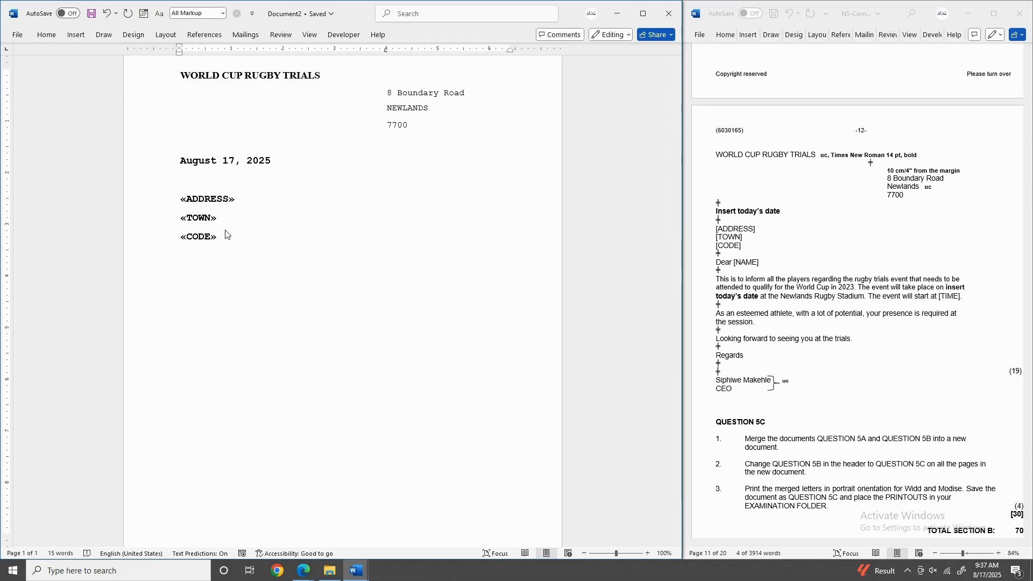
Type 'Dear', insert the «NAME» field after it, and select 'Dear' to unbold.
{"action": "left_click", "coordinate": [244, 36]}
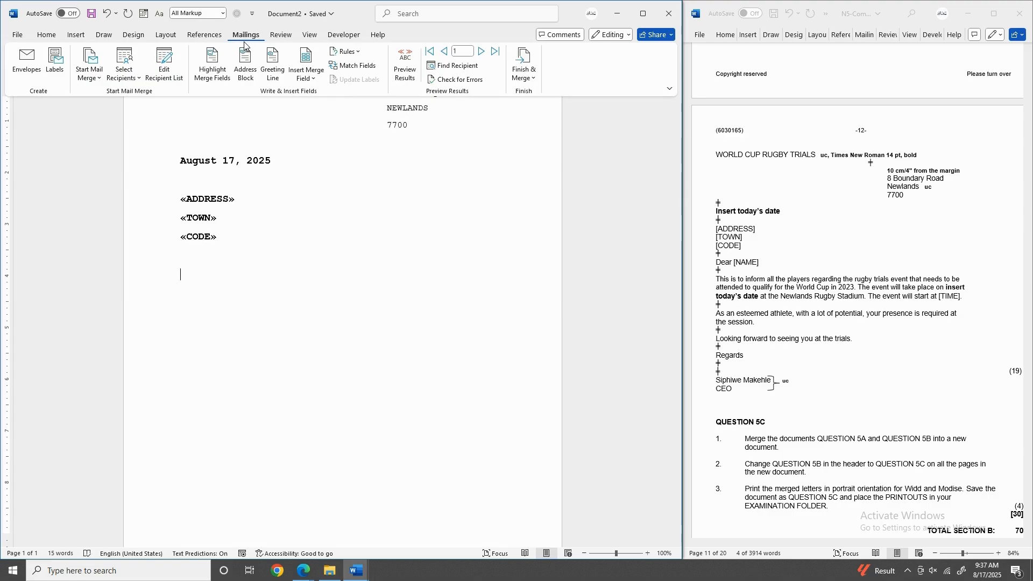
{"action": "type", "text": "D"}
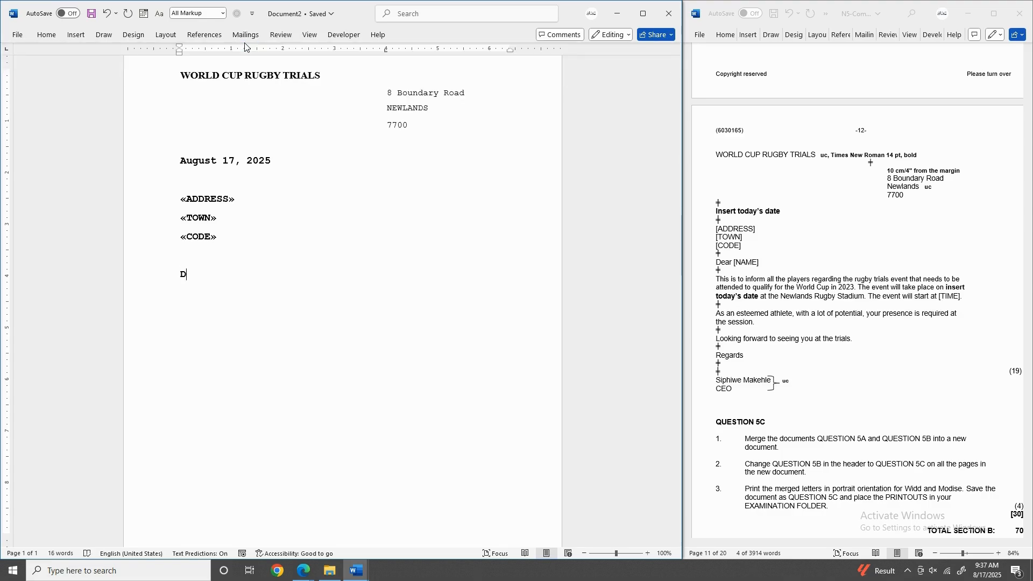
{"action": "type", "text": "ear"}
{"action": "left_click", "coordinate": [251, 39]}
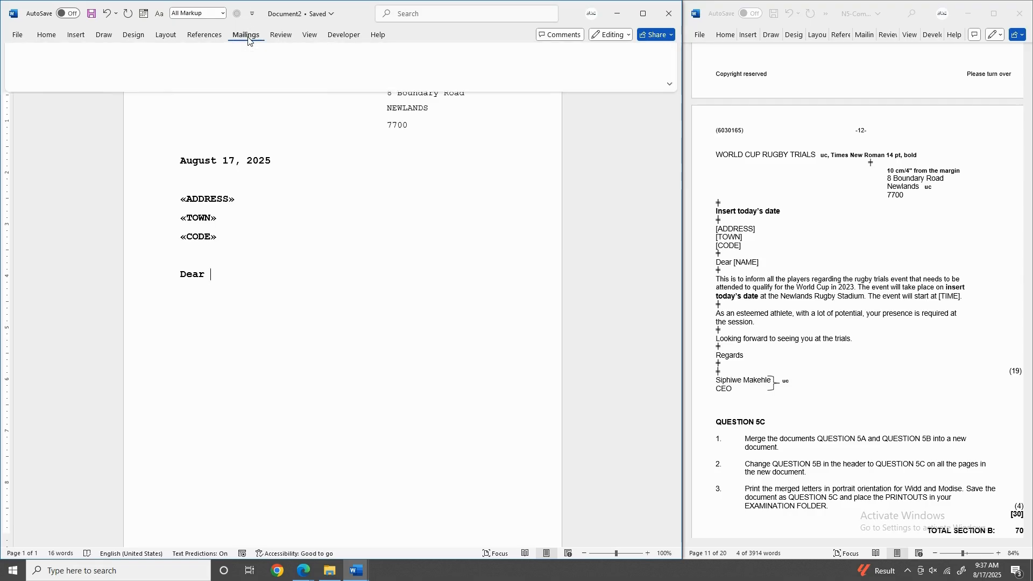
{"action": "left_click", "coordinate": [310, 78]}
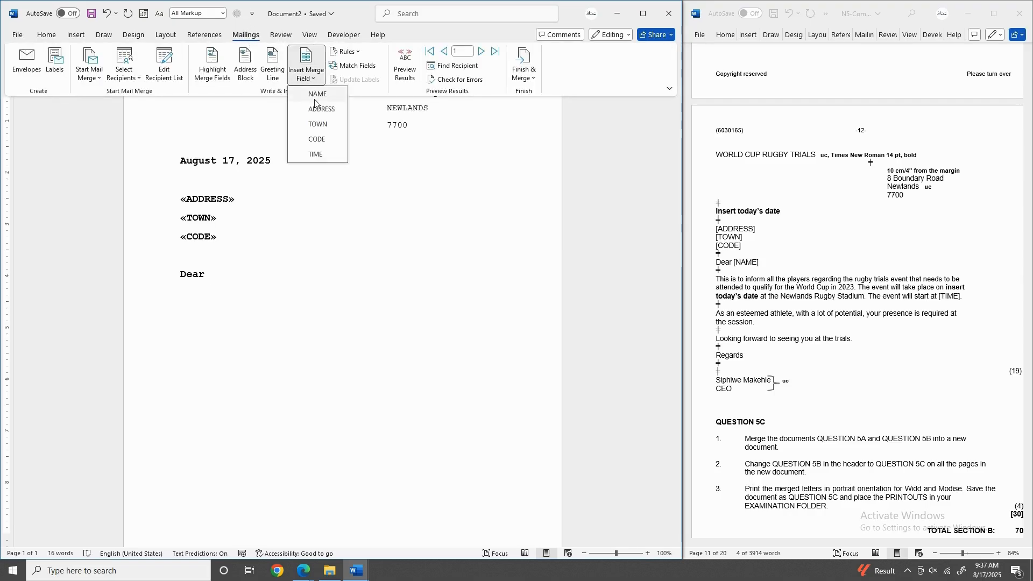
{"action": "left_click", "coordinate": [318, 95]}
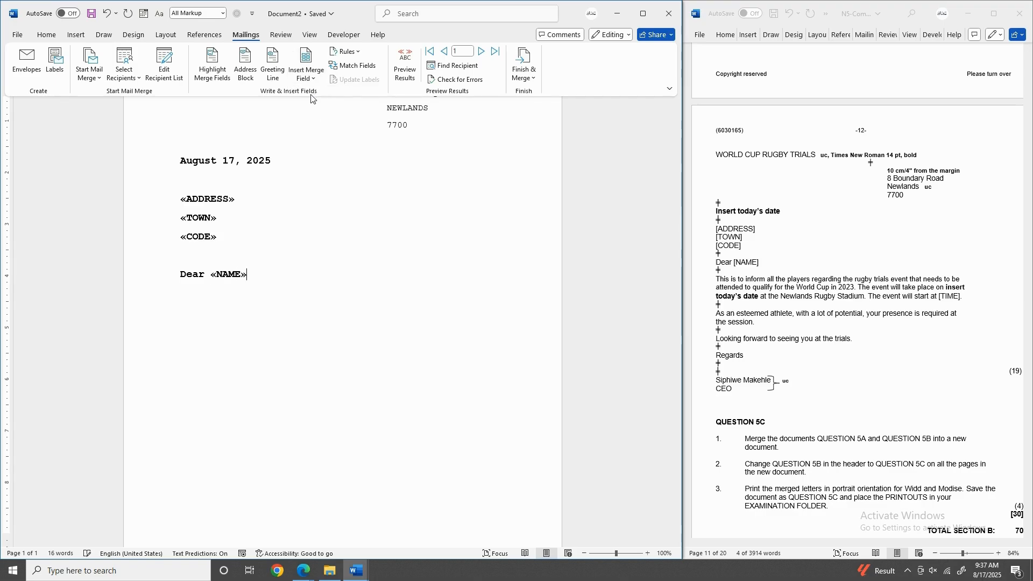
{"action": "left_click_drag", "start_coordinate": [207, 276], "coordinate": [180, 275]}
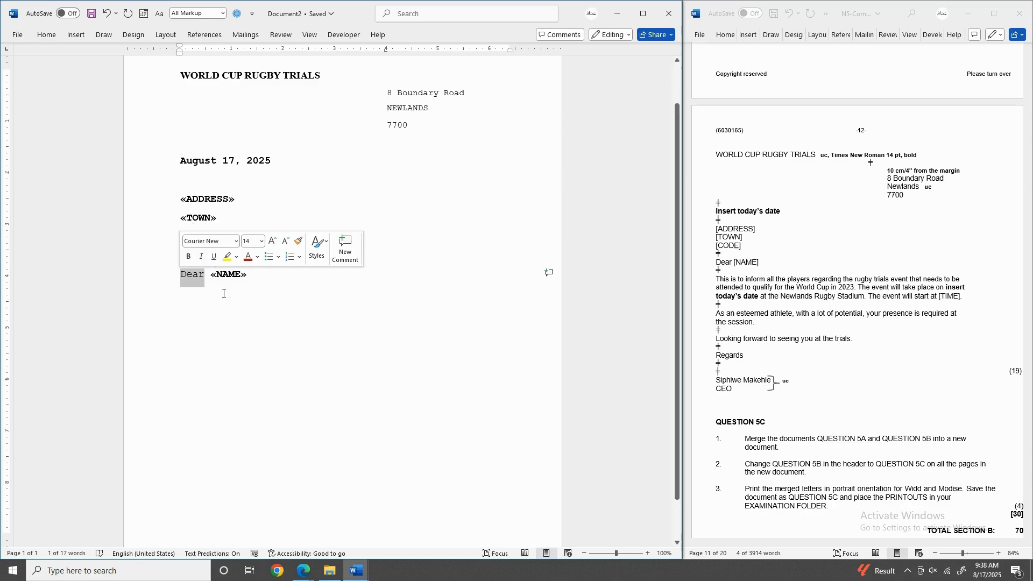
Copy the rugby trials paragraph from the instructions and paste it directly under Dear «NAME».
{"action": "left_click", "coordinate": [250, 280]}
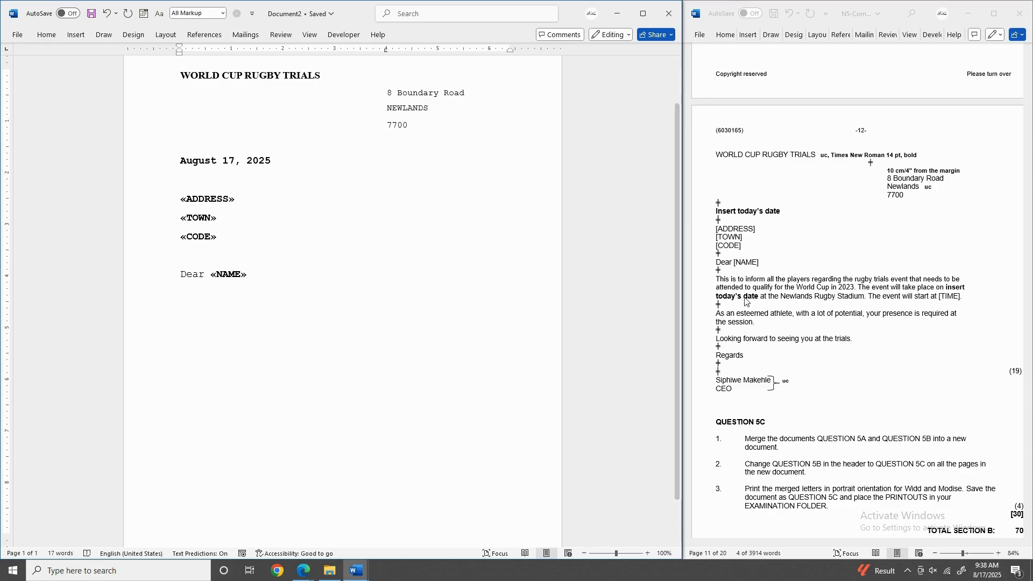
{"action": "left_click", "coordinate": [717, 283]}
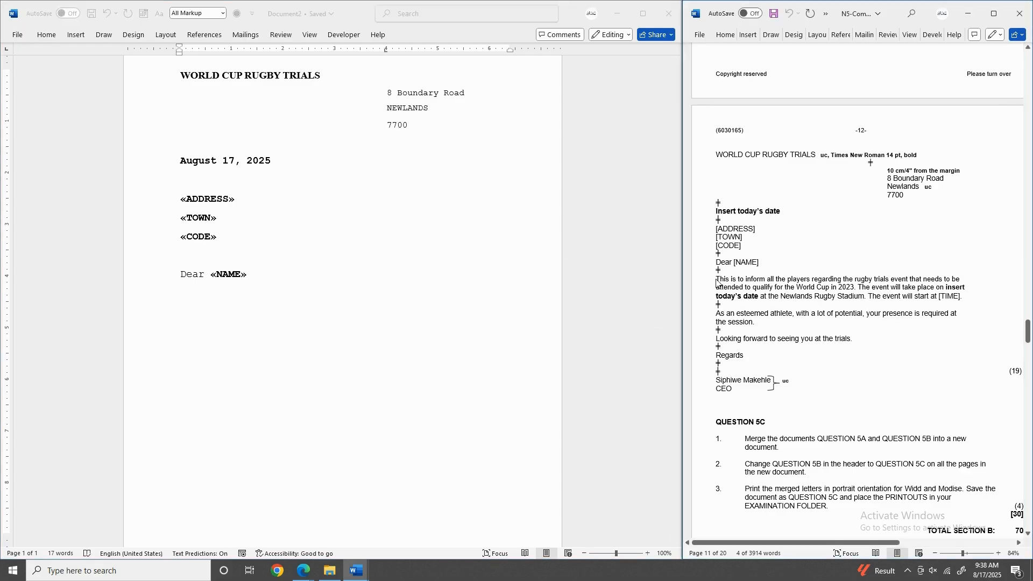
{"action": "left_click_drag", "start_coordinate": [715, 279], "coordinate": [964, 297]}
{"action": "key", "text": "ctrl+c"}
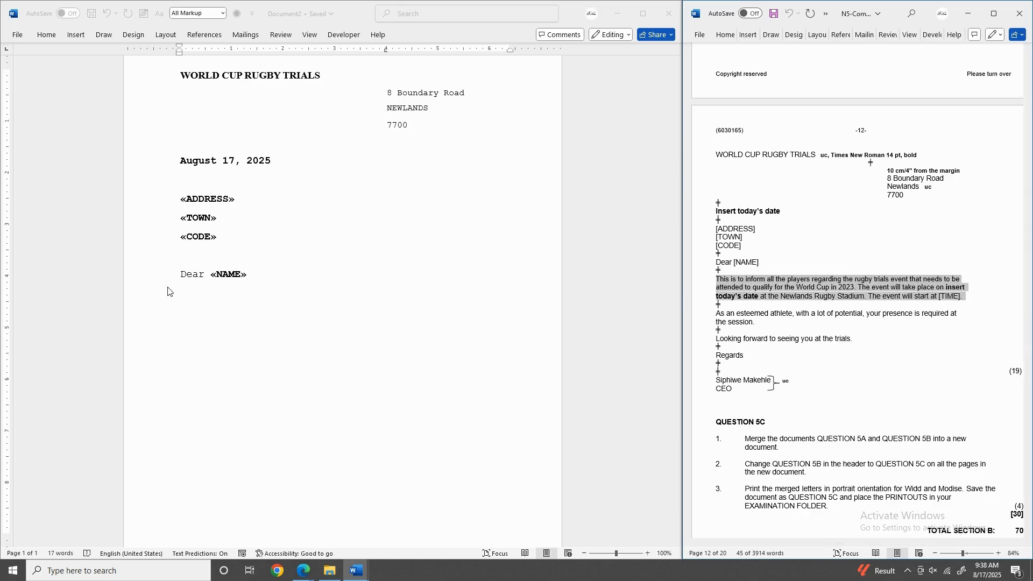
{"action": "left_click", "coordinate": [181, 302]}
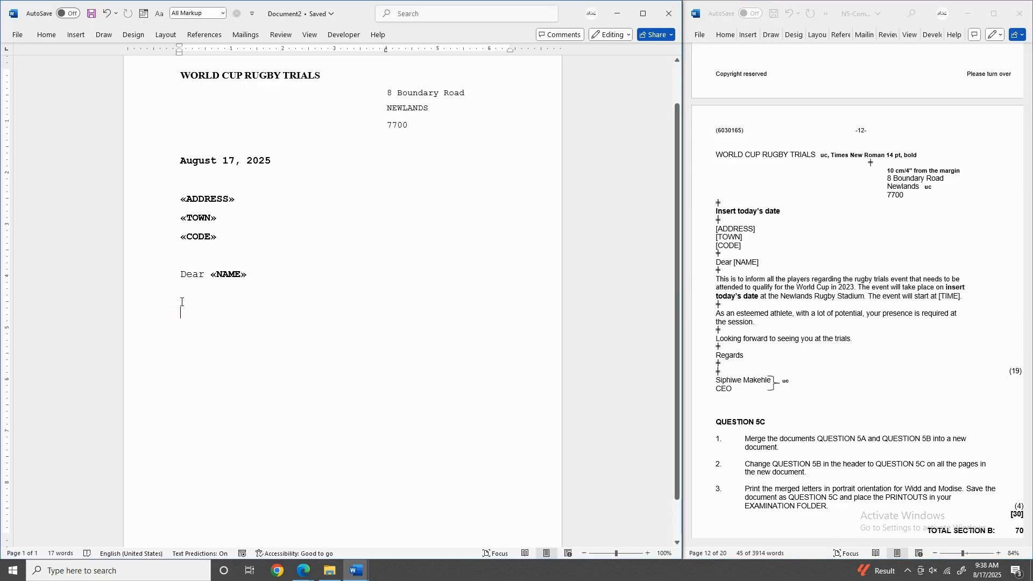
{"action": "key", "text": "ctrl+v"}
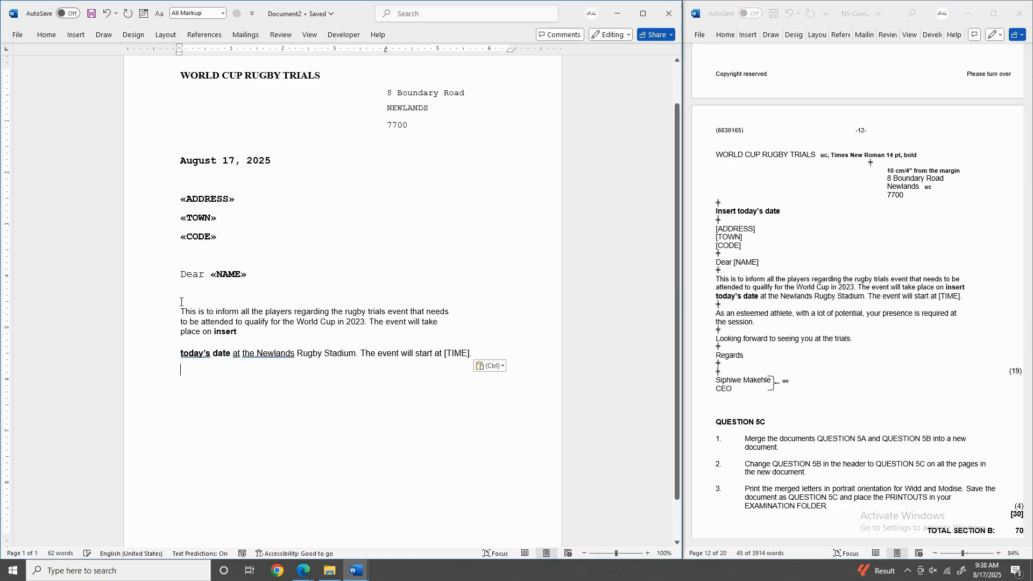
{"action": "key", "text": "BackSpace"}
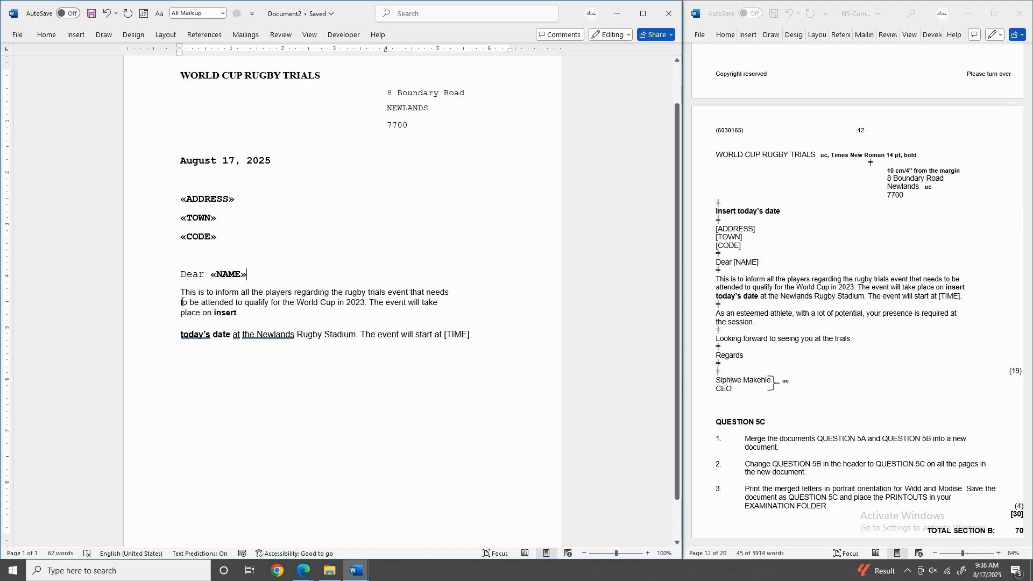
{"action": "left_click", "coordinate": [182, 293]}
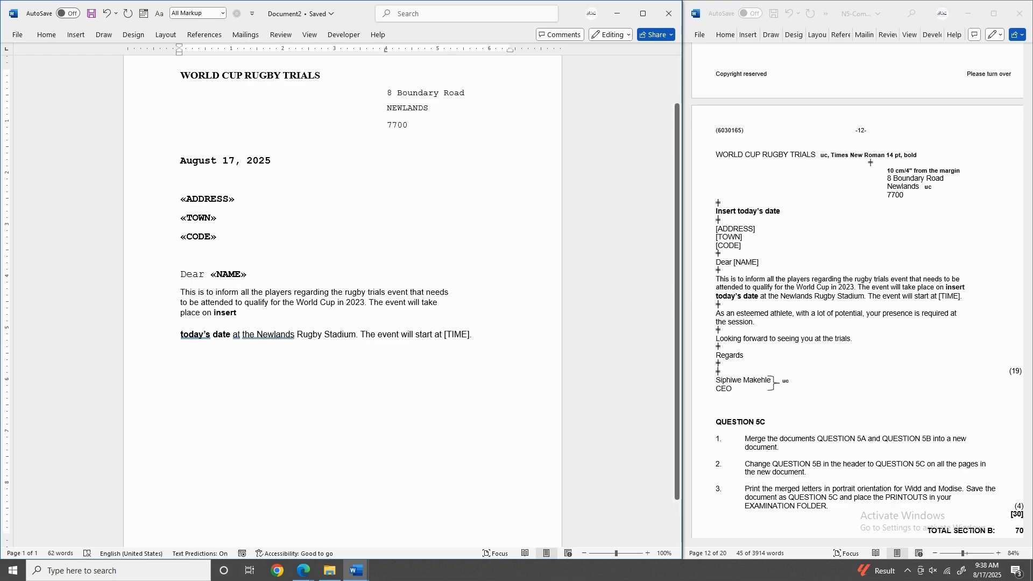
Add a blank line after the greeting and set the letter text to 1.0 line spacing.
{"action": "key", "text": "Return"}
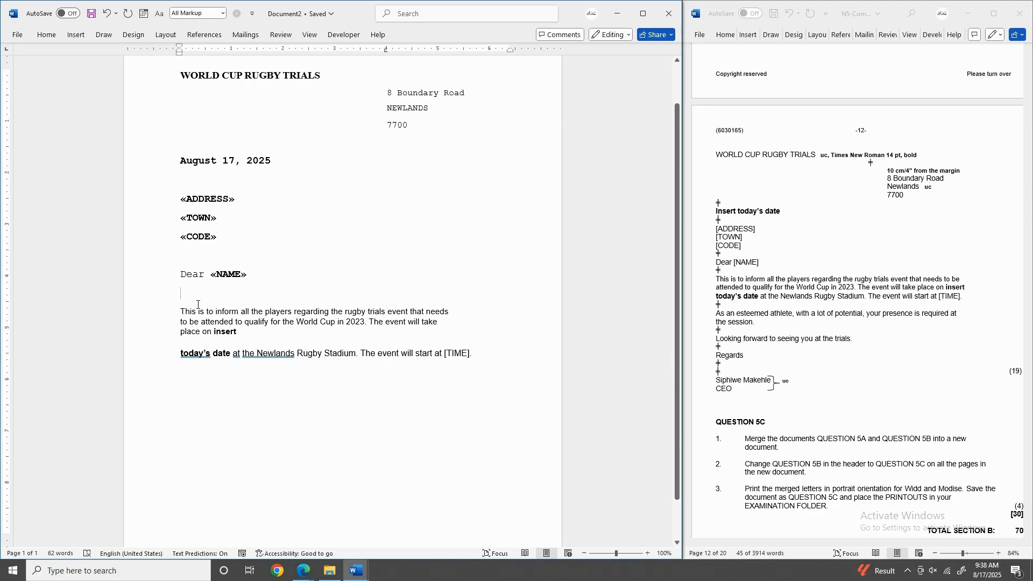
{"action": "left_click_drag", "start_coordinate": [181, 157], "coordinate": [474, 354]}
{"action": "scroll", "coordinate": [430, 323], "scroll_direction": "down", "scroll_amount": 3}
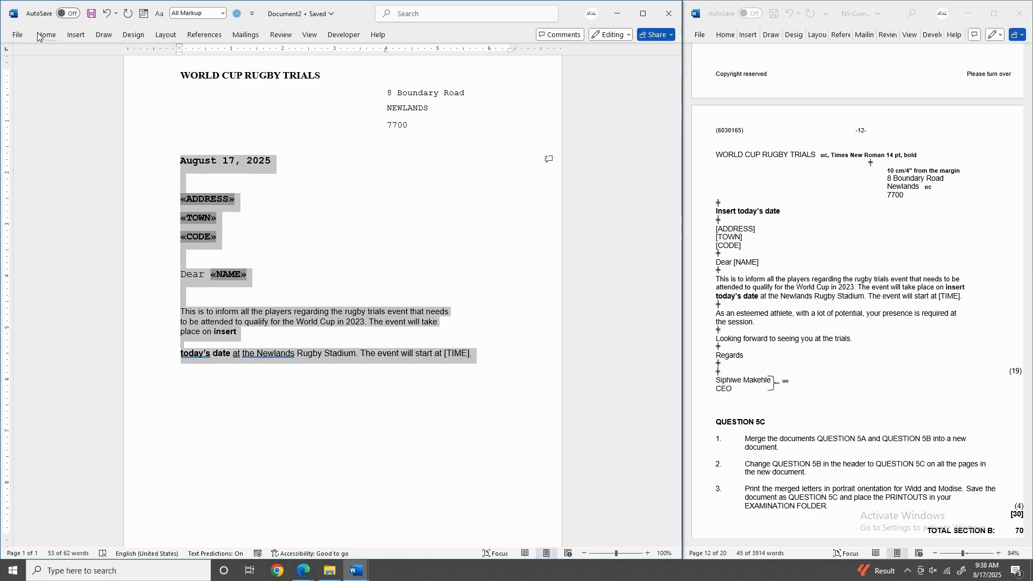
{"action": "left_click", "coordinate": [46, 35]}
{"action": "left_click", "coordinate": [298, 65]}
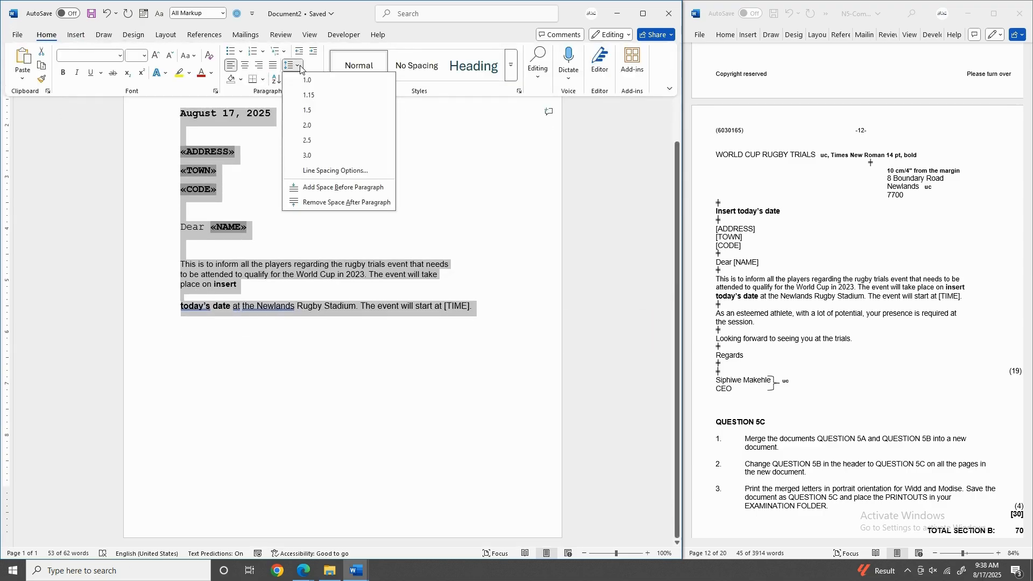
{"action": "left_click", "coordinate": [295, 78]}
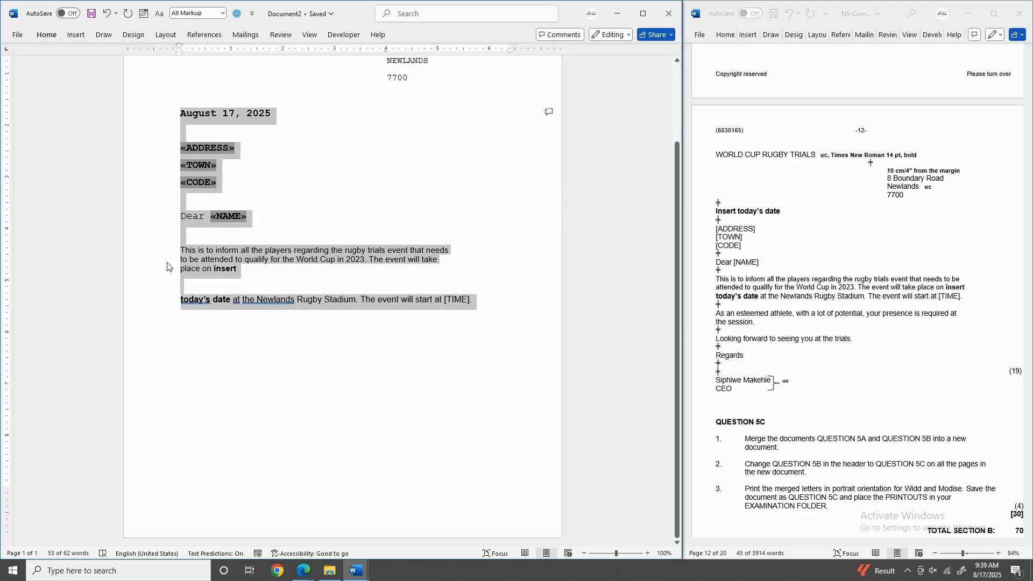
{"action": "left_click", "coordinate": [193, 133]}
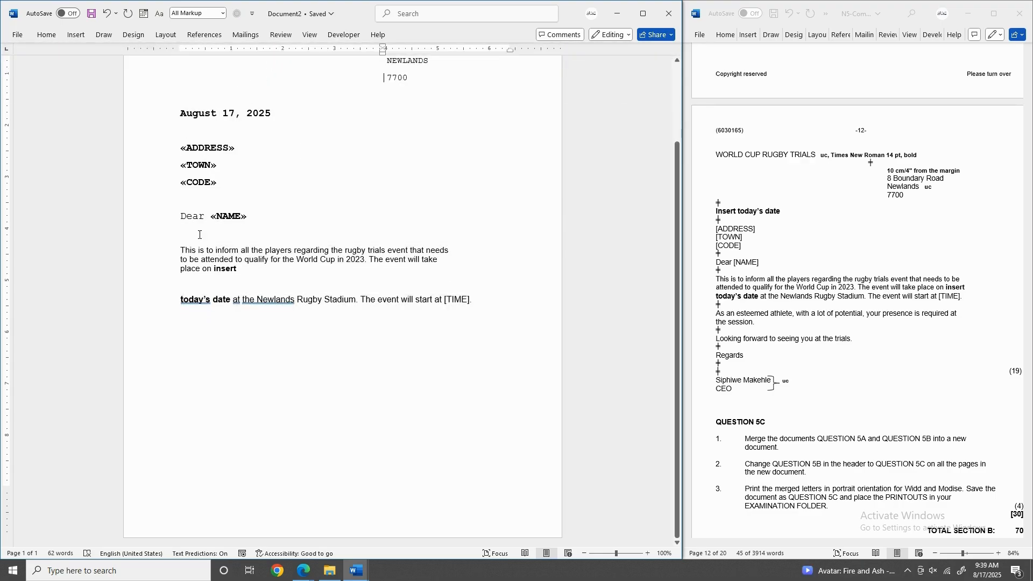
Join the date line to the body paragraph and delete the 'inserttoday's date' placeholder.
{"action": "left_click", "coordinate": [181, 232]}
{"action": "left_click", "coordinate": [179, 299]}
{"action": "key", "text": "BackSpace"}
{"action": "key", "text": "BackSpace"}
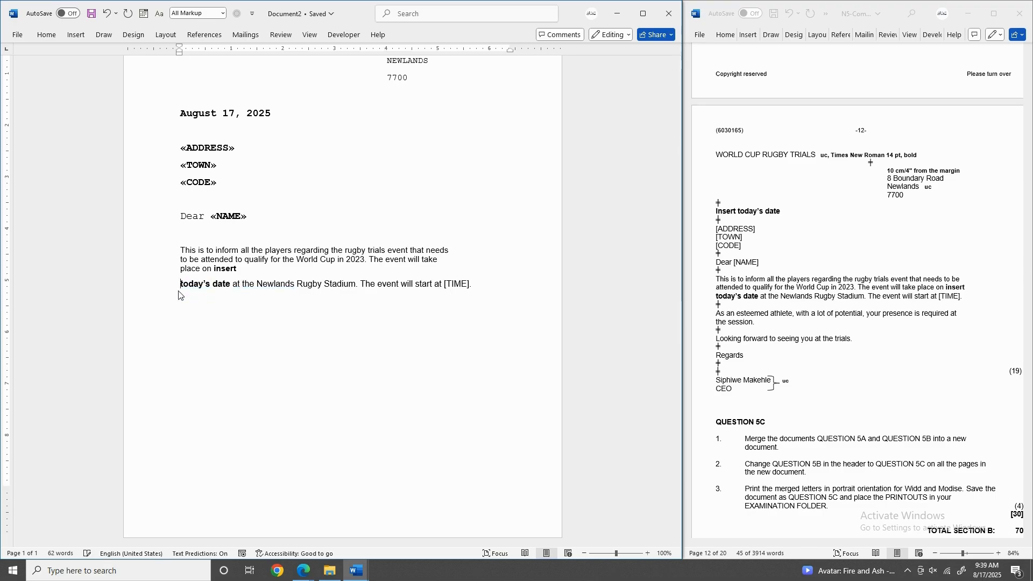
{"action": "left_click_drag", "start_coordinate": [283, 269], "coordinate": [245, 270]}
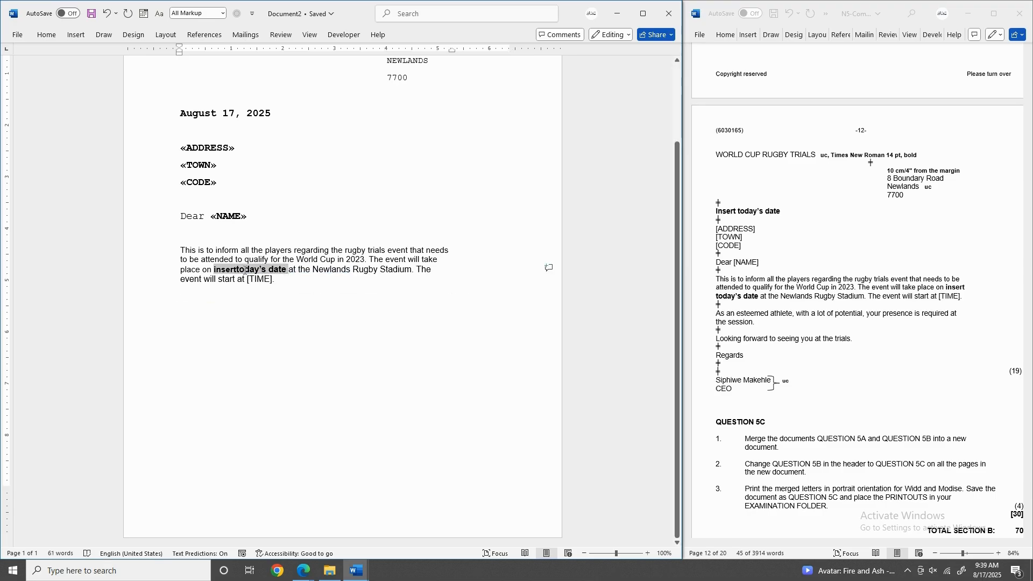
{"action": "key", "text": "BackSpace"}
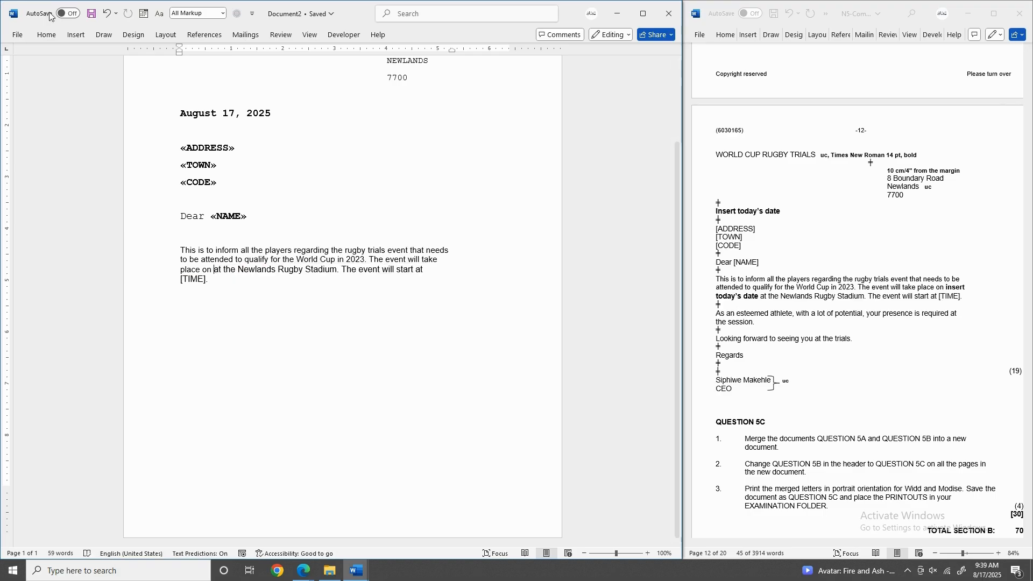
Insert today's date in the 'August 17, 2025' format after 'place on'.
{"action": "left_click", "coordinate": [77, 36]}
{"action": "left_click", "coordinate": [530, 75]}
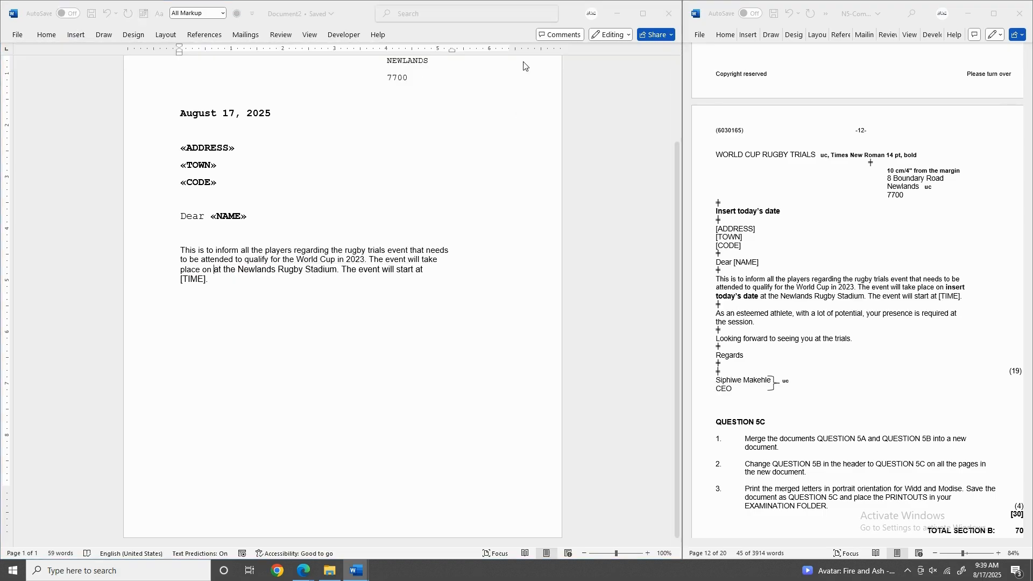
{"action": "left_click", "coordinate": [251, 223]}
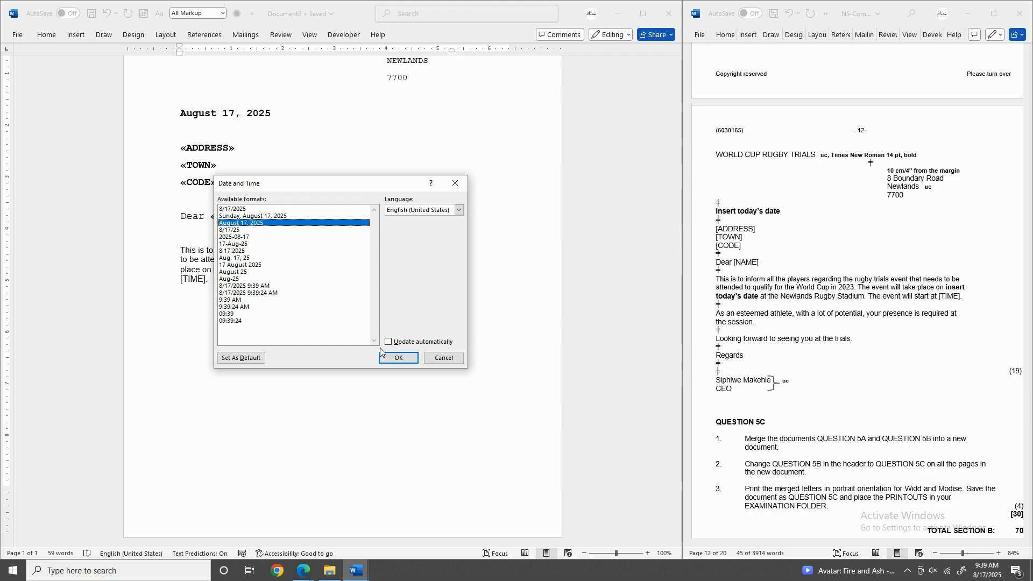
{"action": "left_click", "coordinate": [399, 358]}
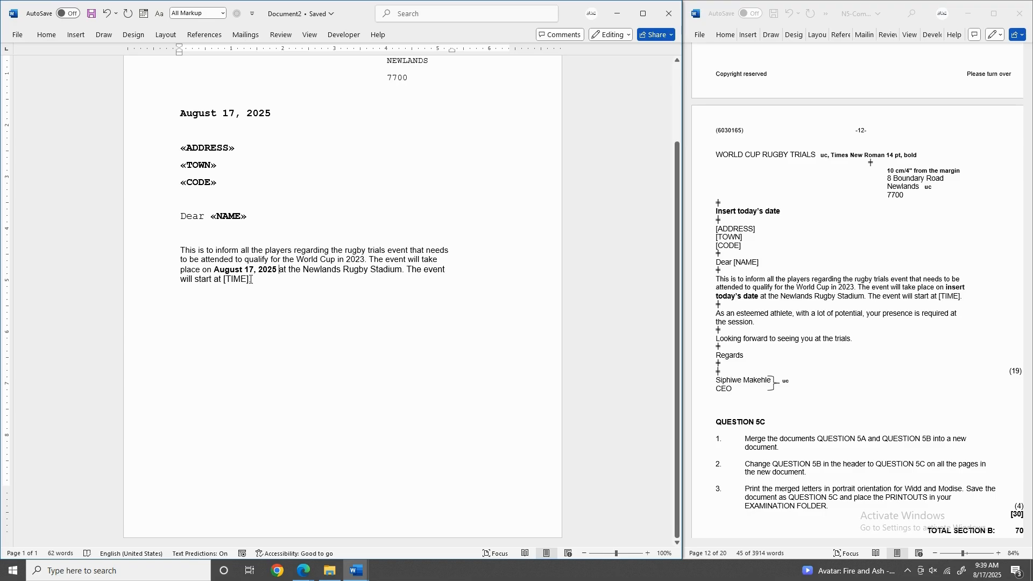
Replace the [TIME] placeholder with the «TIME» merge field followed by a period.
{"action": "mouse_move", "coordinate": [250, 280]}
{"action": "left_mouse_down"}
{"action": "mouse_move", "coordinate": [228, 280]}
{"action": "mouse_move", "coordinate": [251, 279]}
{"action": "left_mouse_up"}
{"action": "left_click", "coordinate": [233, 280]}
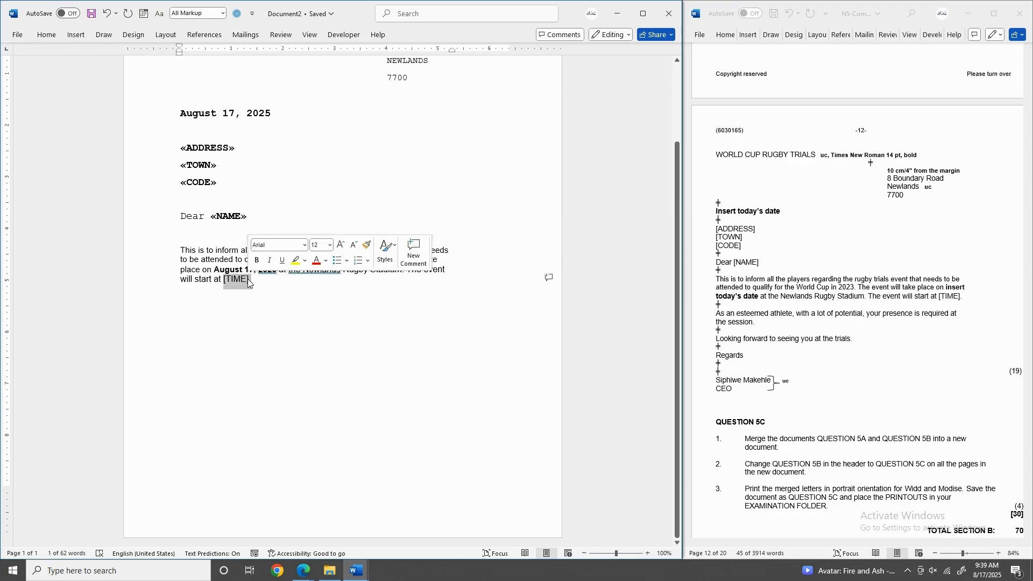
{"action": "key", "text": "Delete"}
{"action": "left_click", "coordinate": [246, 34]}
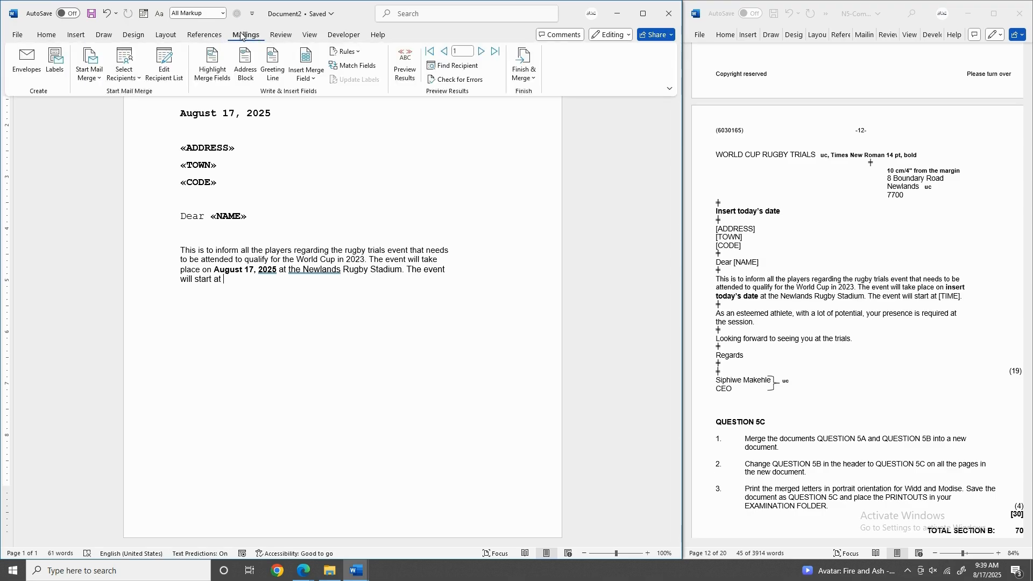
{"action": "left_click", "coordinate": [310, 79]}
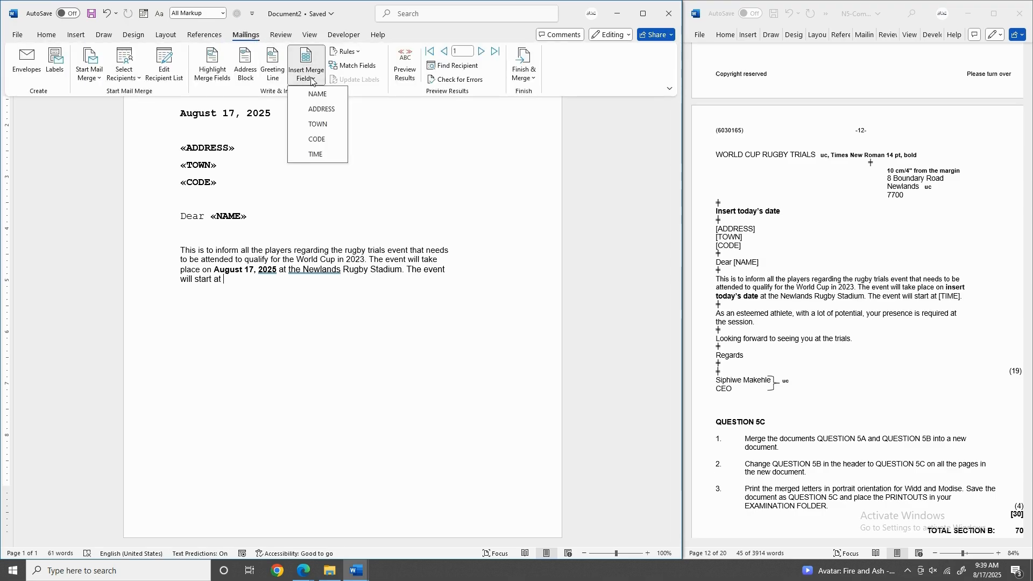
{"action": "left_click", "coordinate": [316, 155]}
{"action": "type", "text": "."}
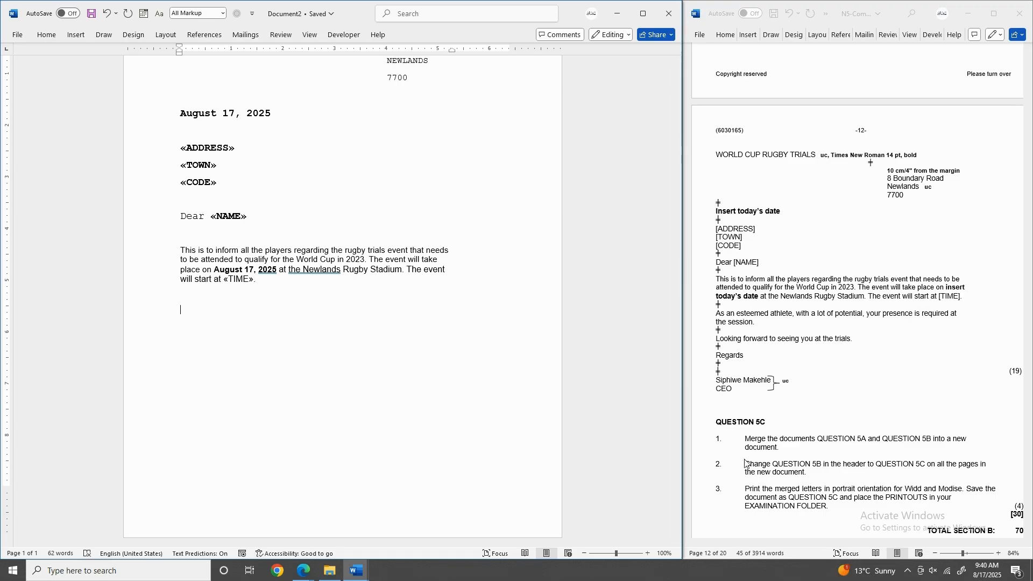
Paste the esteemed-athlete sentence and 'Looking forward to seeing you at the trials.' below the body.
{"action": "left_click", "coordinate": [721, 315]}
{"action": "left_click_drag", "start_coordinate": [718, 313], "coordinate": [757, 326]}
{"action": "key", "text": "ctrl+c"}
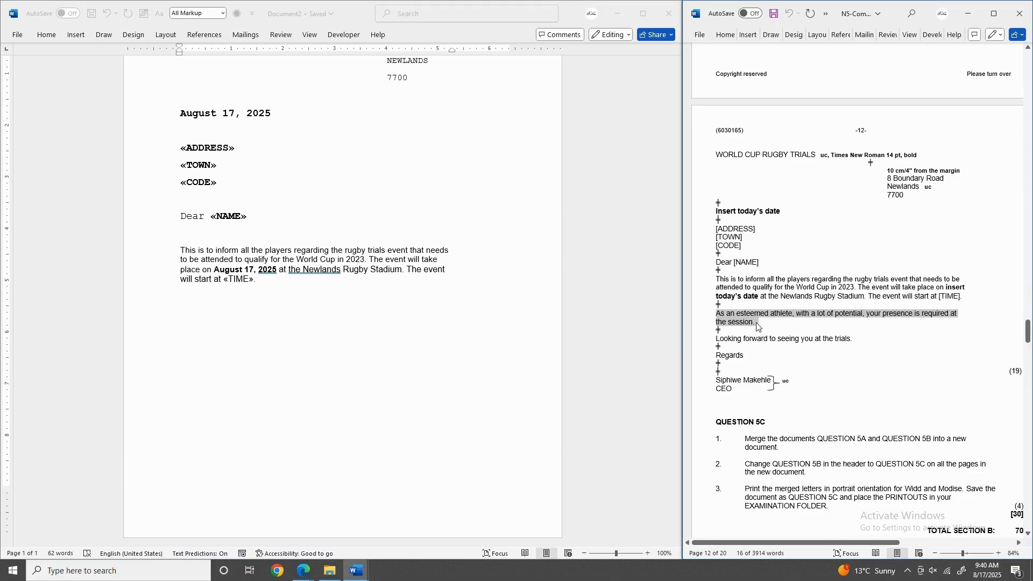
{"action": "left_click", "coordinate": [177, 314]}
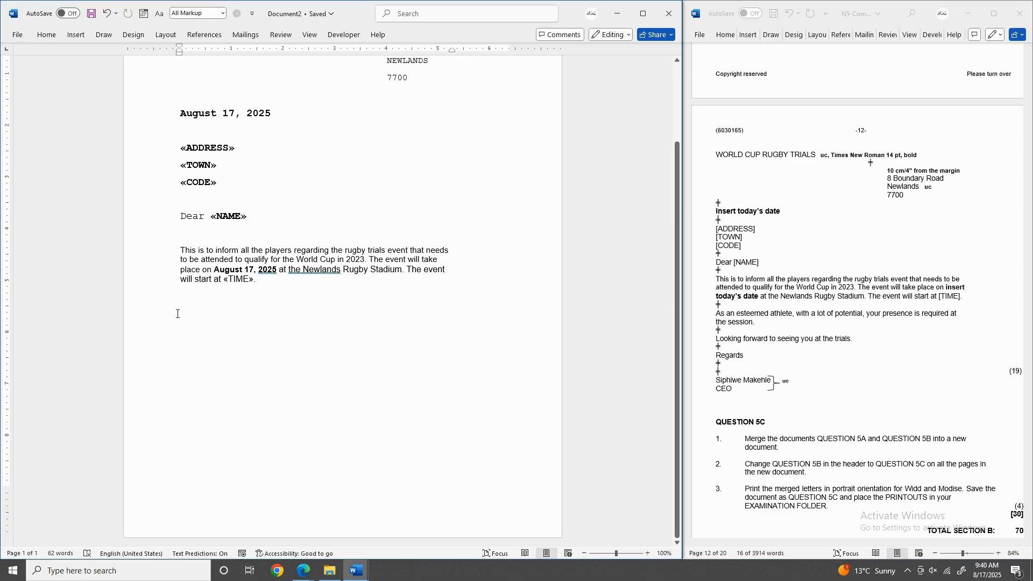
{"action": "key", "text": "ctrl+v"}
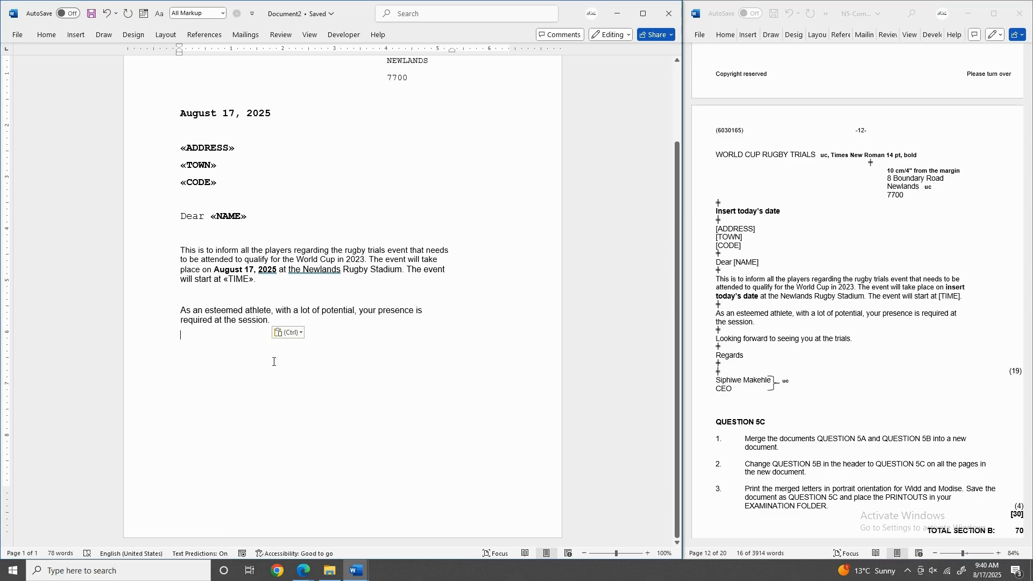
{"action": "left_click", "coordinate": [721, 339]}
{"action": "left_click_drag", "start_coordinate": [716, 339], "coordinate": [781, 339]}
{"action": "left_click", "coordinate": [830, 339]}
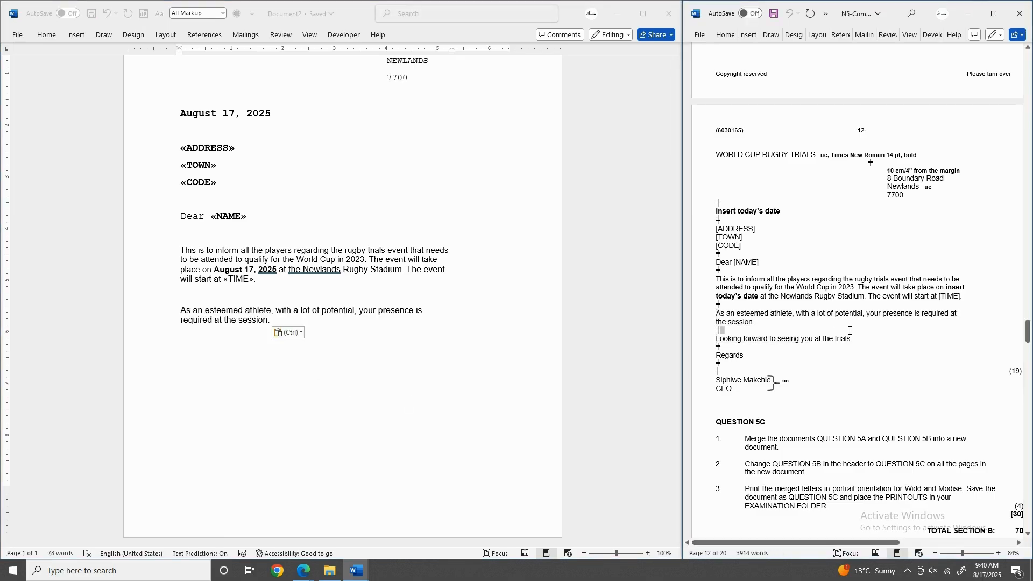
{"action": "left_click_drag", "start_coordinate": [716, 339], "coordinate": [856, 342]}
{"action": "key", "text": "ctrl+c"}
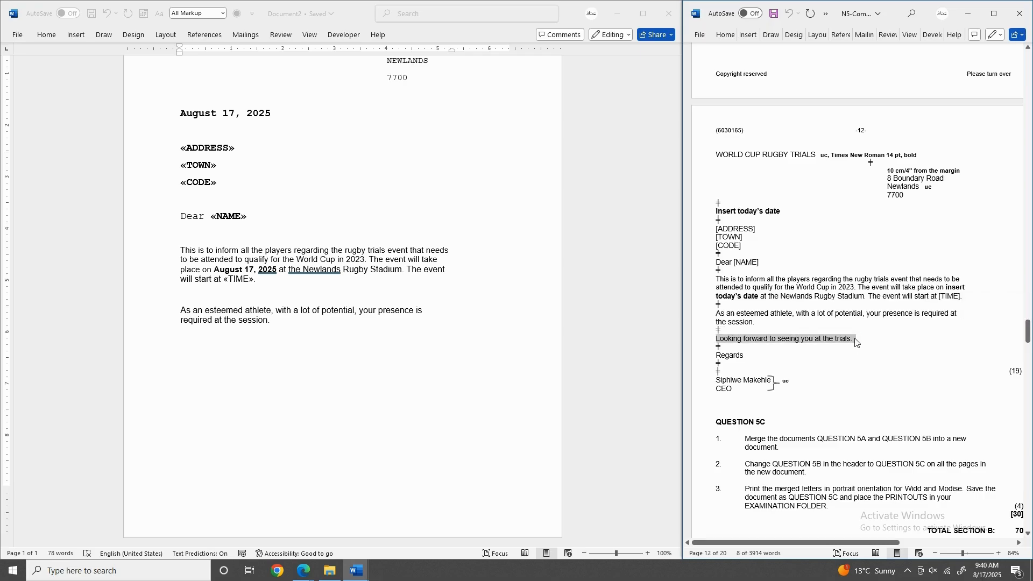
{"action": "left_click", "coordinate": [181, 358]}
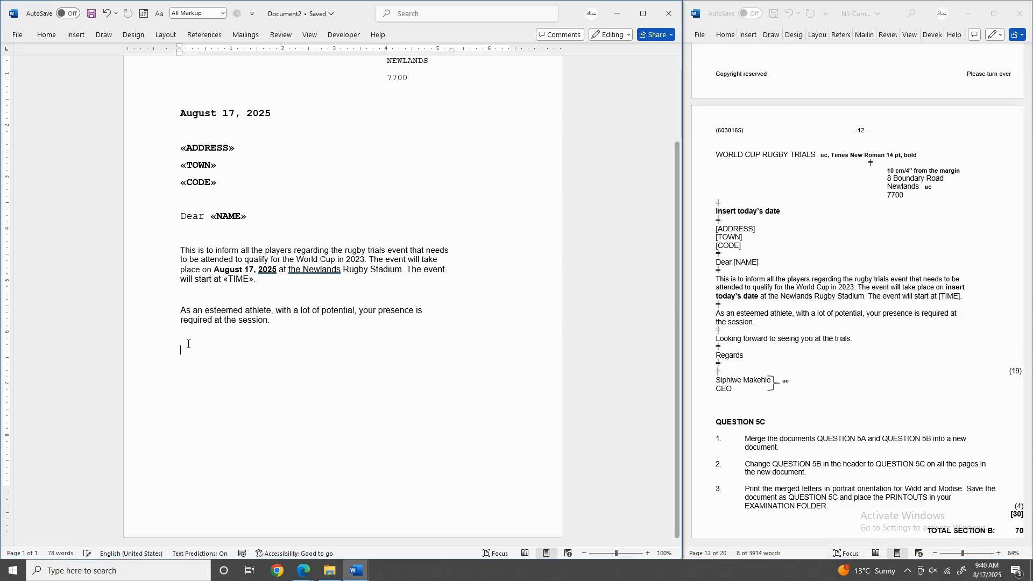
{"action": "key", "text": "ctrl+v"}
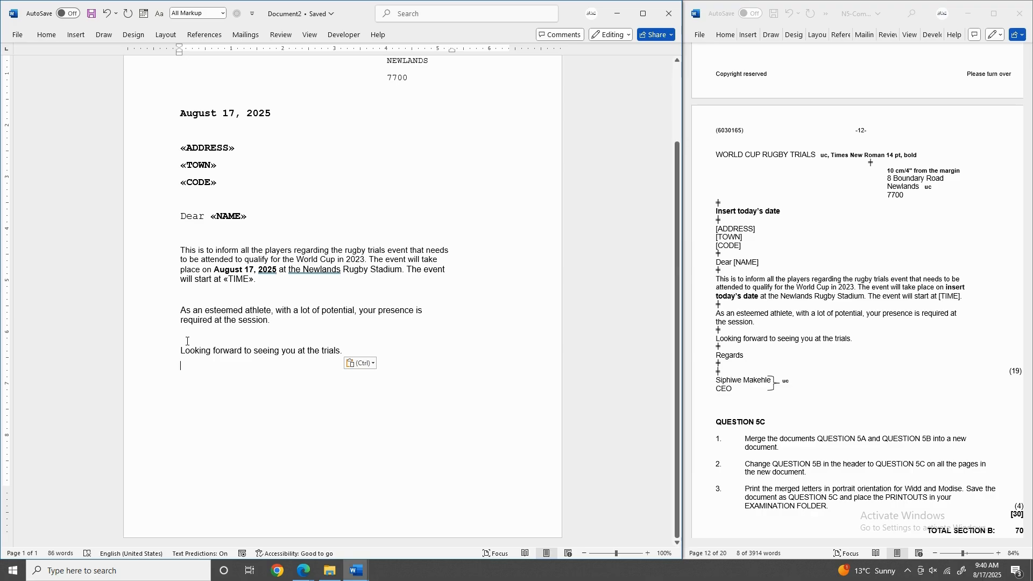
Copy 'Regards' onto a new closing line and select the sender's name in the exam paper.
{"action": "left_click", "coordinate": [717, 357]}
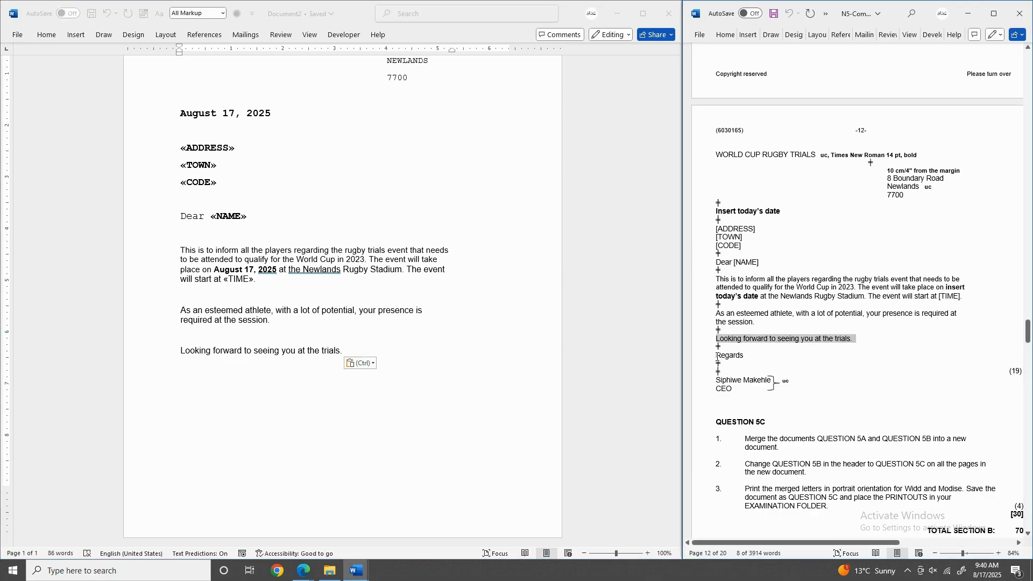
{"action": "left_click_drag", "start_coordinate": [715, 356], "coordinate": [751, 358]}
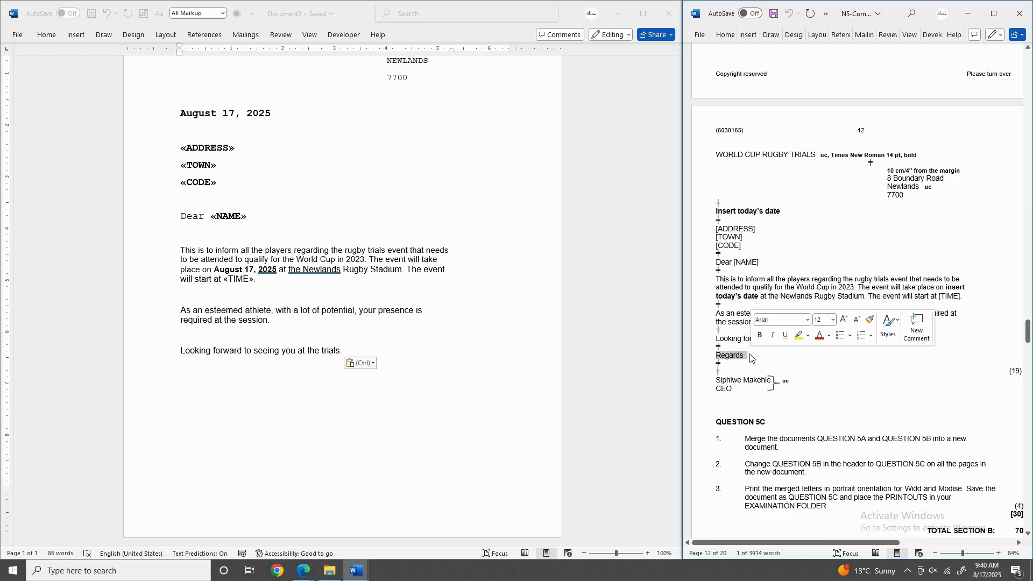
{"action": "key", "text": "ctrl+c"}
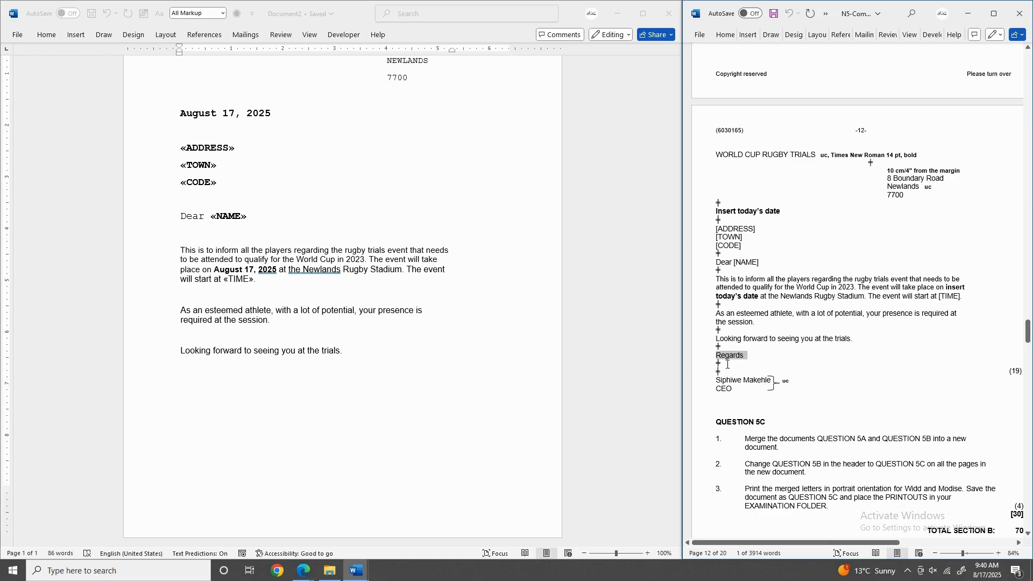
{"action": "left_click", "coordinate": [342, 353]}
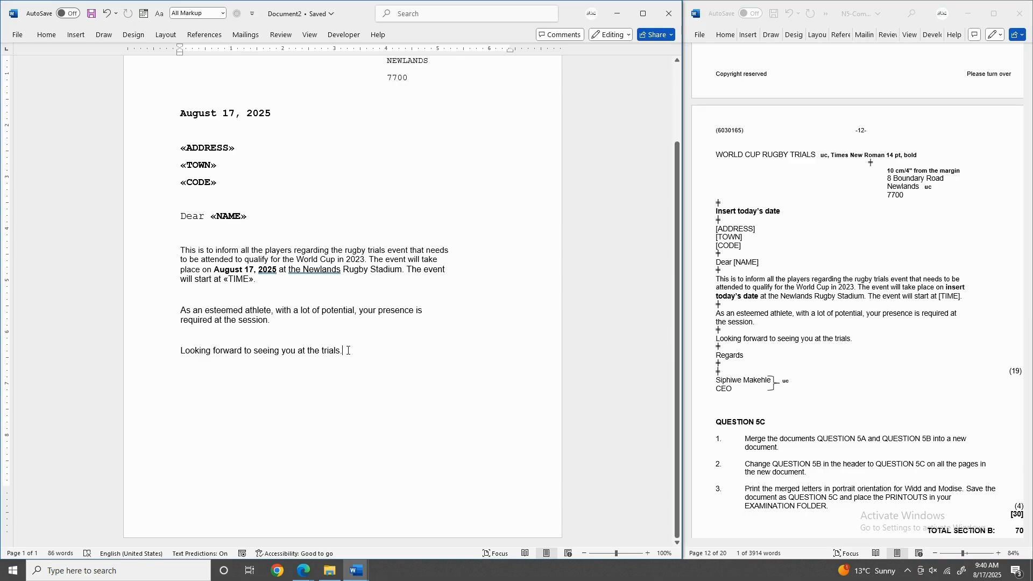
{"action": "key", "text": "Return"}
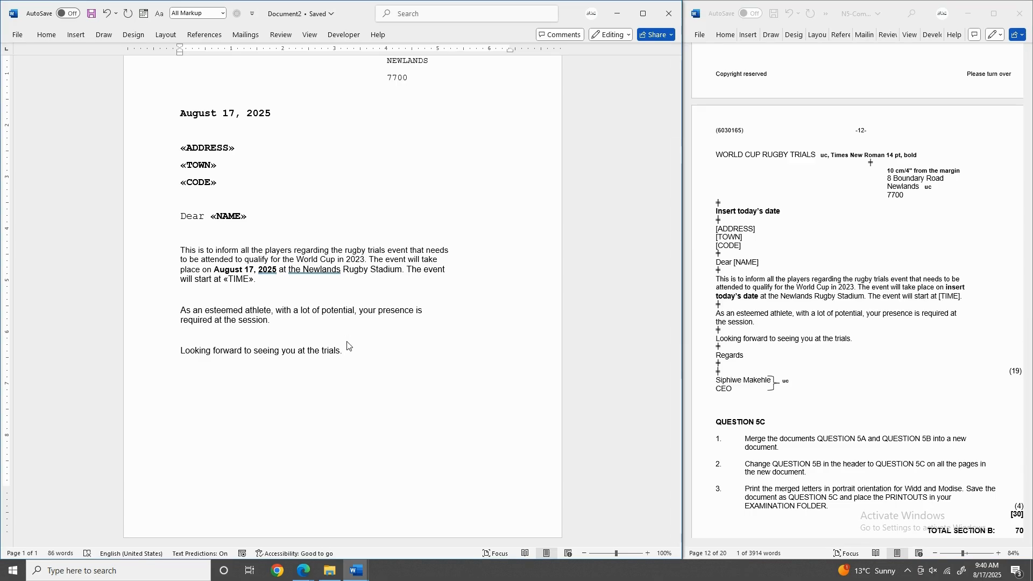
{"action": "key", "text": "ctrl+v"}
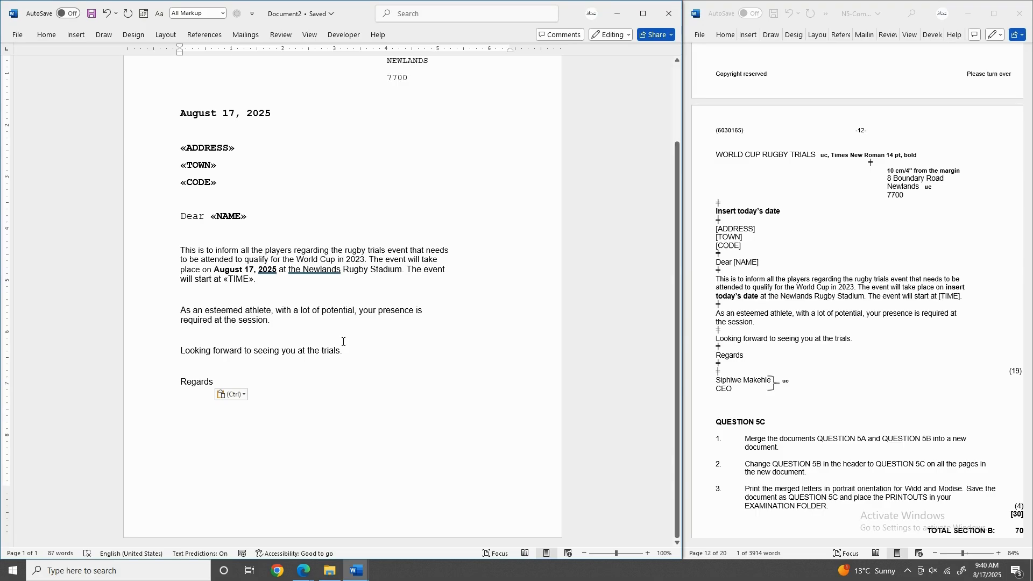
{"action": "left_click", "coordinate": [717, 381]}
{"action": "left_click", "coordinate": [716, 380]}
{"action": "left_click_drag", "start_coordinate": [716, 381], "coordinate": [771, 383]}
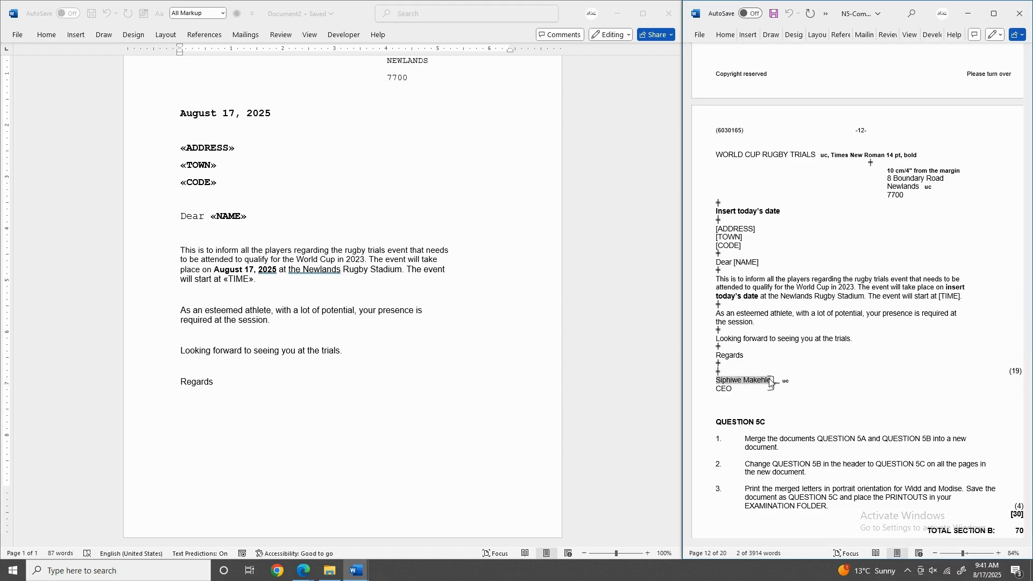
Paste the signatory's name and 'CEO' below Regards, changing both lines to UPPERCASE.
{"action": "left_click", "coordinate": [180, 412]}
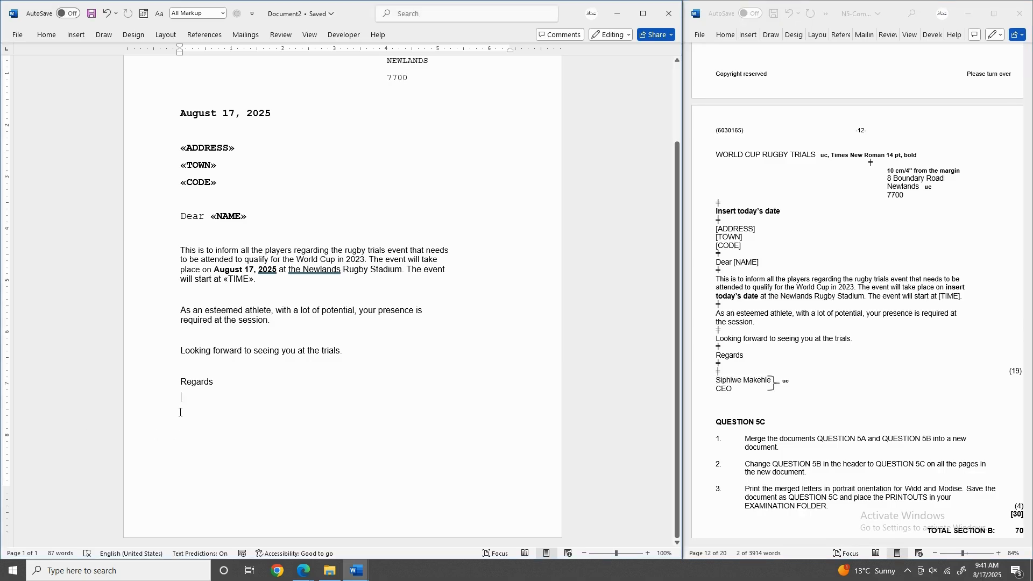
{"action": "key", "text": "Return"}
{"action": "key", "text": "ctrl+v"}
{"action": "key", "text": "Return"}
{"action": "type", "text": "CE"}
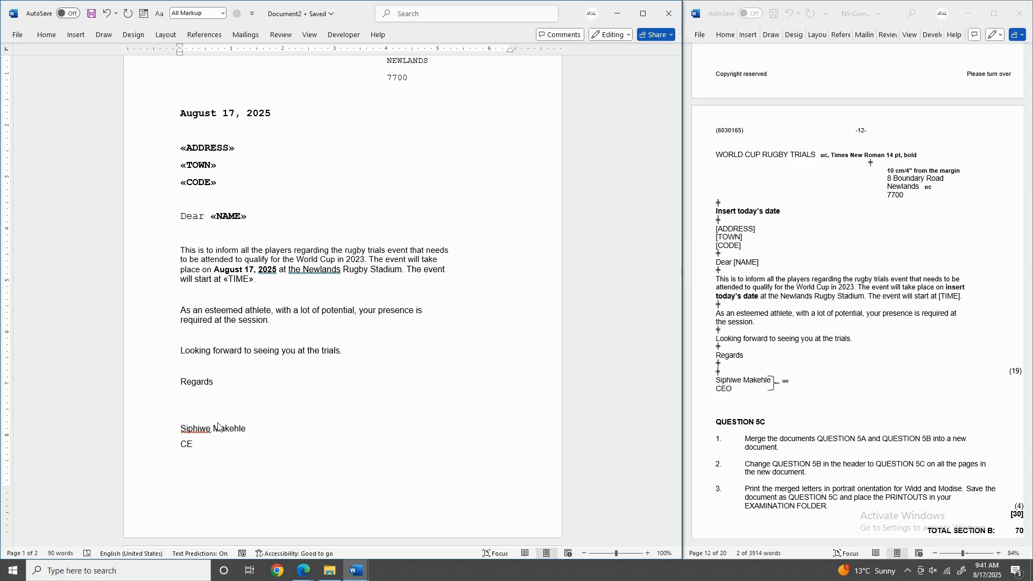
{"action": "type", "text": "O"}
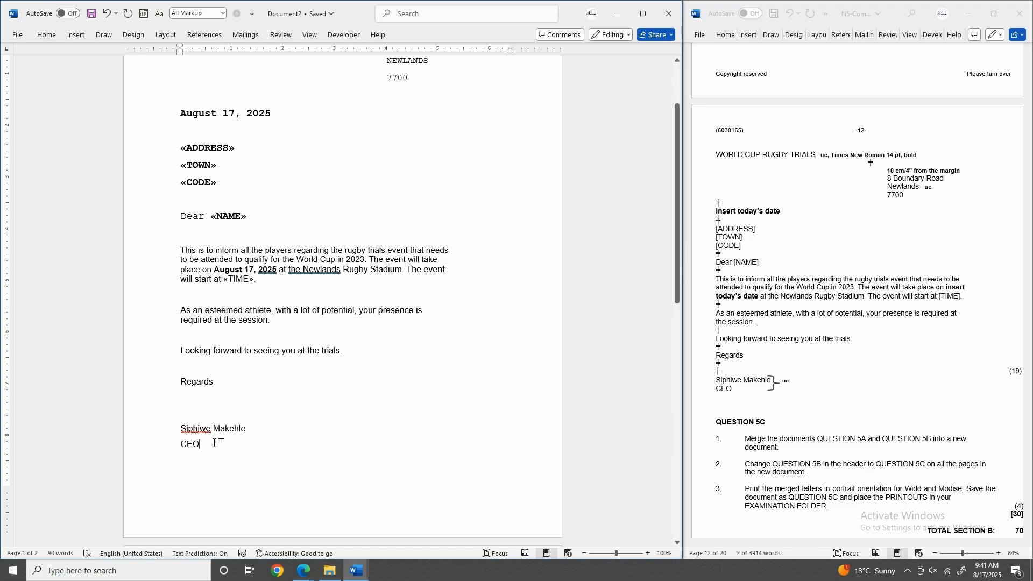
{"action": "left_click_drag", "start_coordinate": [213, 442], "coordinate": [173, 430]}
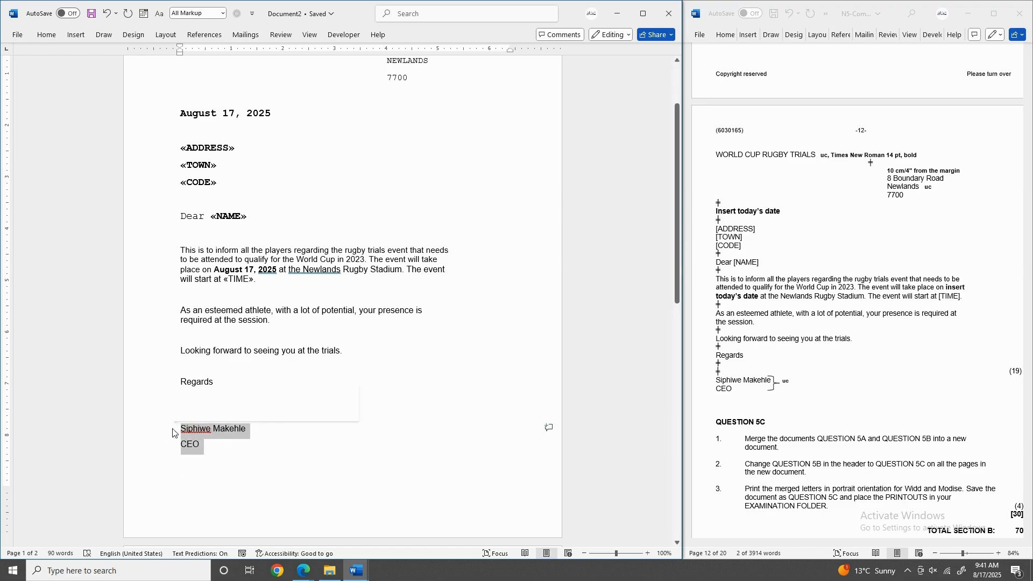
{"action": "left_click", "coordinate": [75, 35]}
{"action": "left_click", "coordinate": [46, 34]}
{"action": "left_click", "coordinate": [189, 55]}
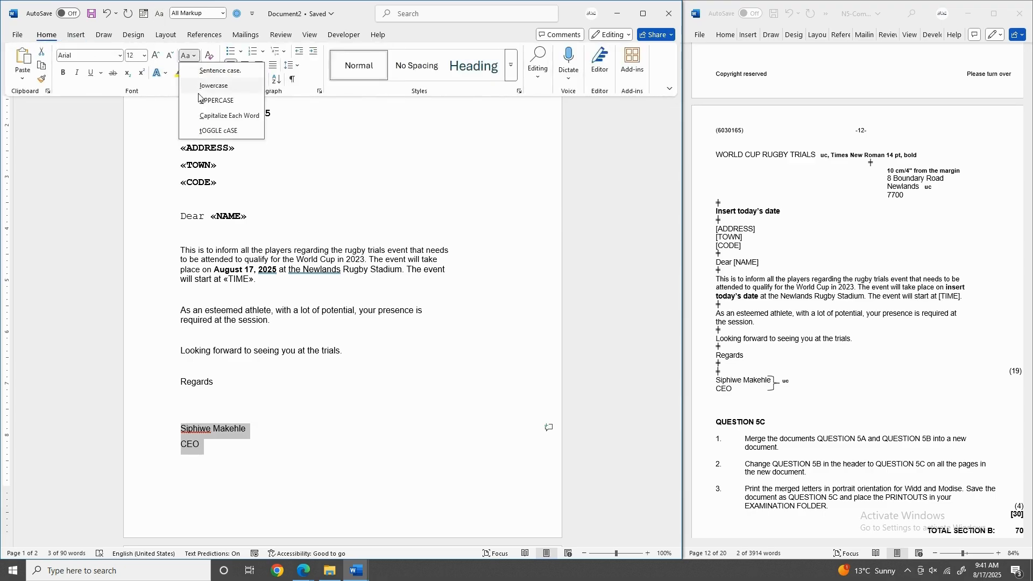
{"action": "left_click", "coordinate": [203, 100]}
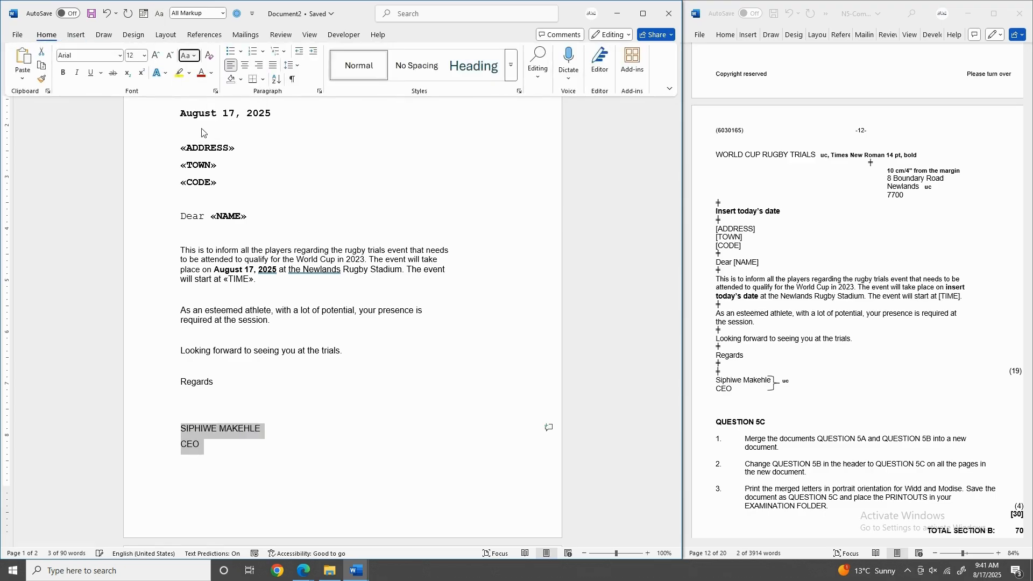
Accept the grammar suggestion adding a comma after 'August 17, 2025'.
{"action": "left_click", "coordinate": [192, 397]}
{"action": "scroll", "coordinate": [215, 333], "scroll_direction": "up", "scroll_amount": 3}
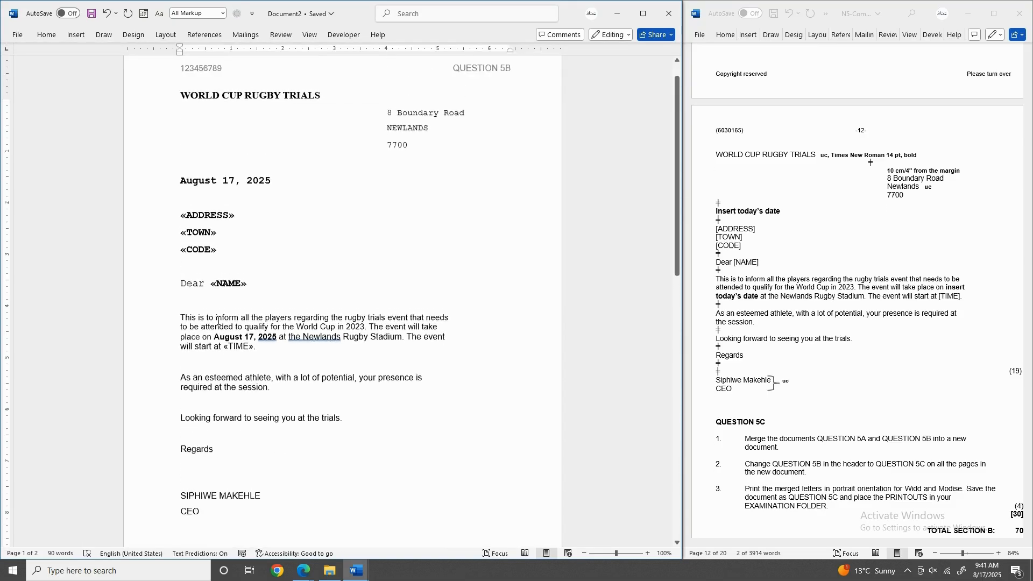
{"action": "scroll", "coordinate": [218, 321], "scroll_direction": "up", "scroll_amount": 1}
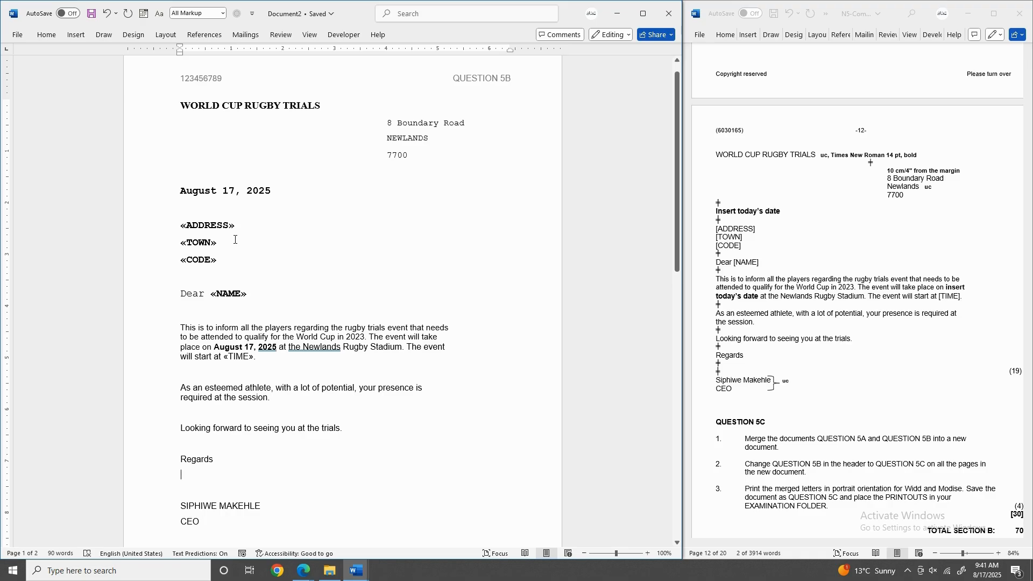
{"action": "left_click", "coordinate": [267, 347]}
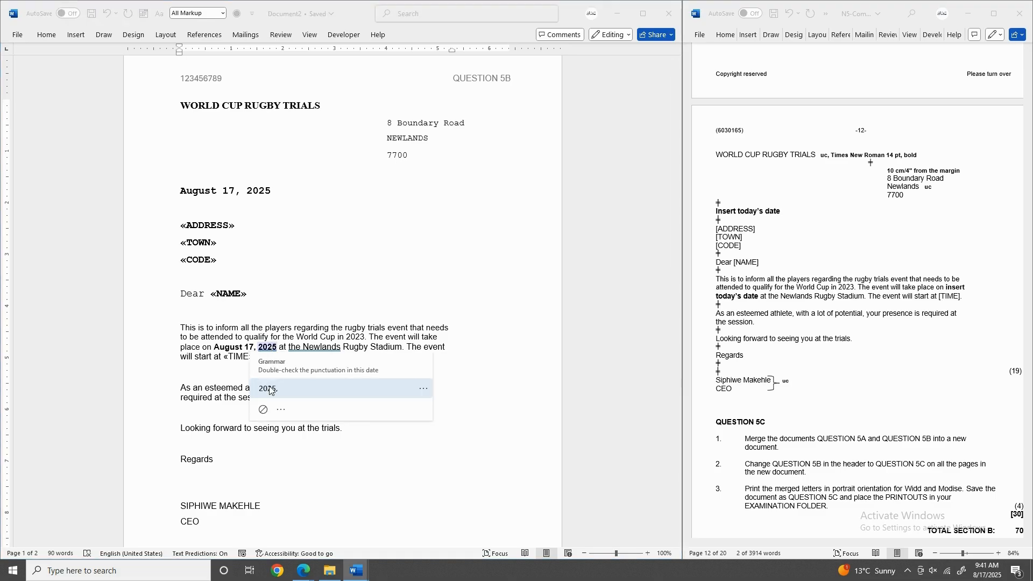
{"action": "left_click", "coordinate": [268, 388]}
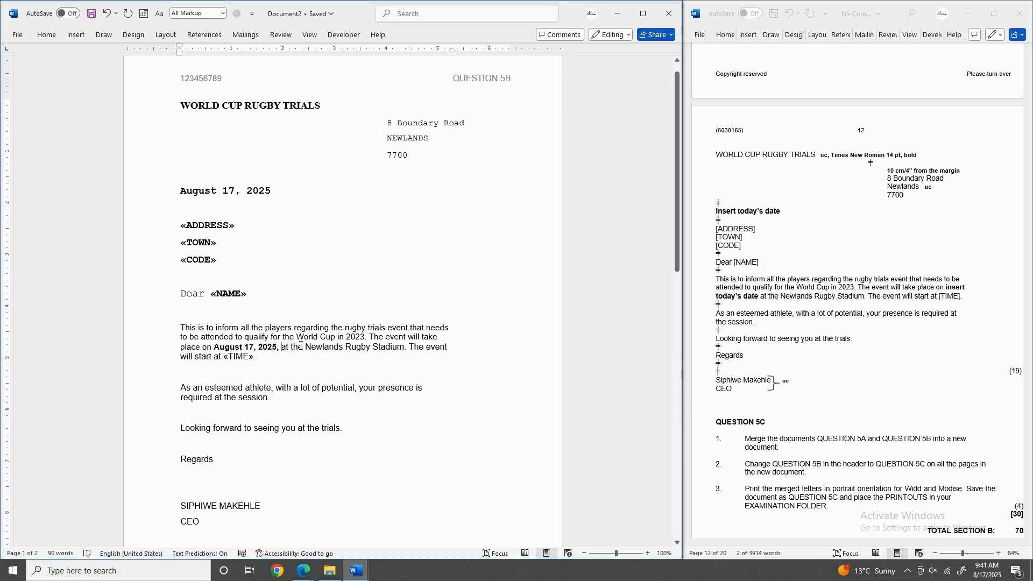
{"action": "scroll", "coordinate": [223, 402], "scroll_direction": "down", "scroll_amount": 2}
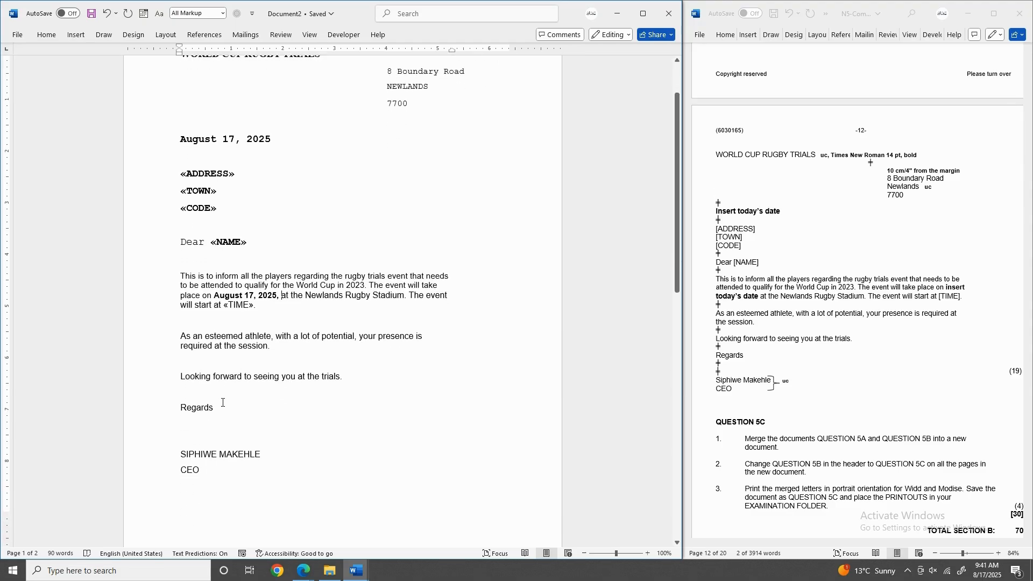
{"action": "scroll", "coordinate": [223, 402], "scroll_direction": "up", "scroll_amount": 1}
{"action": "scroll", "coordinate": [223, 403], "scroll_direction": "up", "scroll_amount": 1}
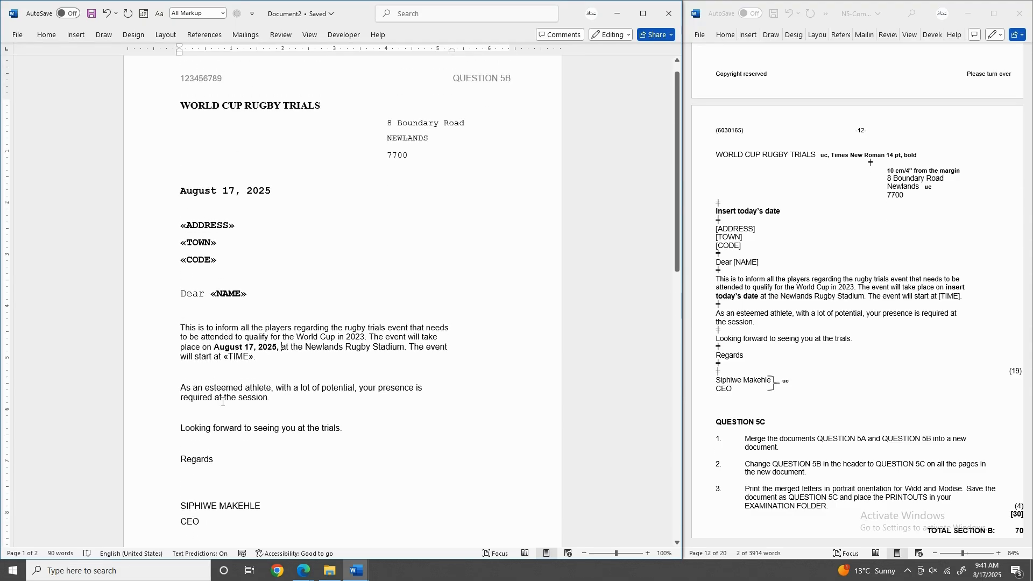
Save the letter as QUESTION 5C, checking the saving instruction in the question paper.
{"action": "left_click", "coordinate": [18, 37]}
{"action": "scroll", "coordinate": [753, 201], "scroll_direction": "up", "scroll_amount": 1}
{"action": "scroll", "coordinate": [753, 200], "scroll_direction": "up", "scroll_amount": 7}
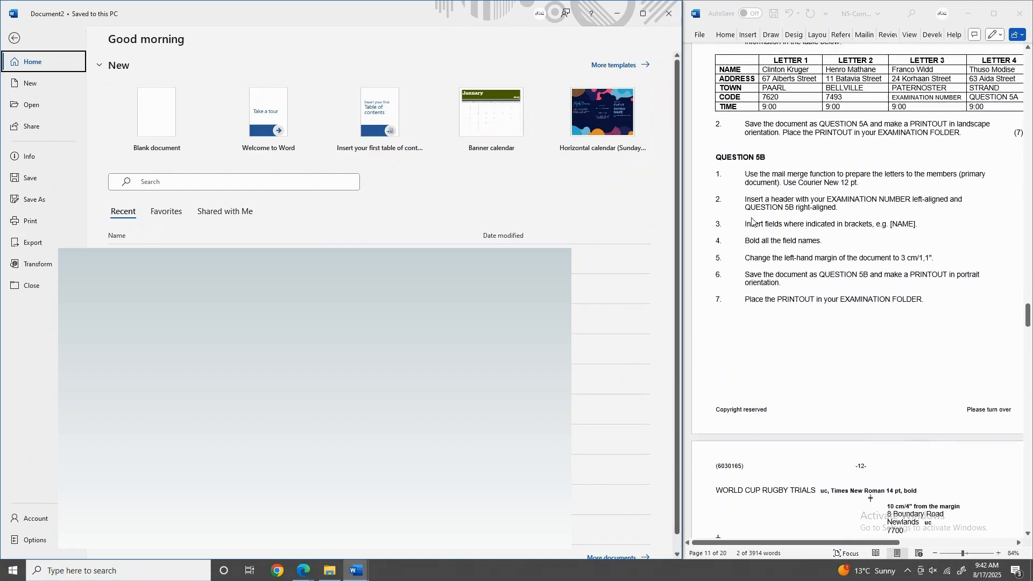
{"action": "left_click", "coordinate": [749, 276]}
{"action": "left_click_drag", "start_coordinate": [747, 276], "coordinate": [782, 285]}
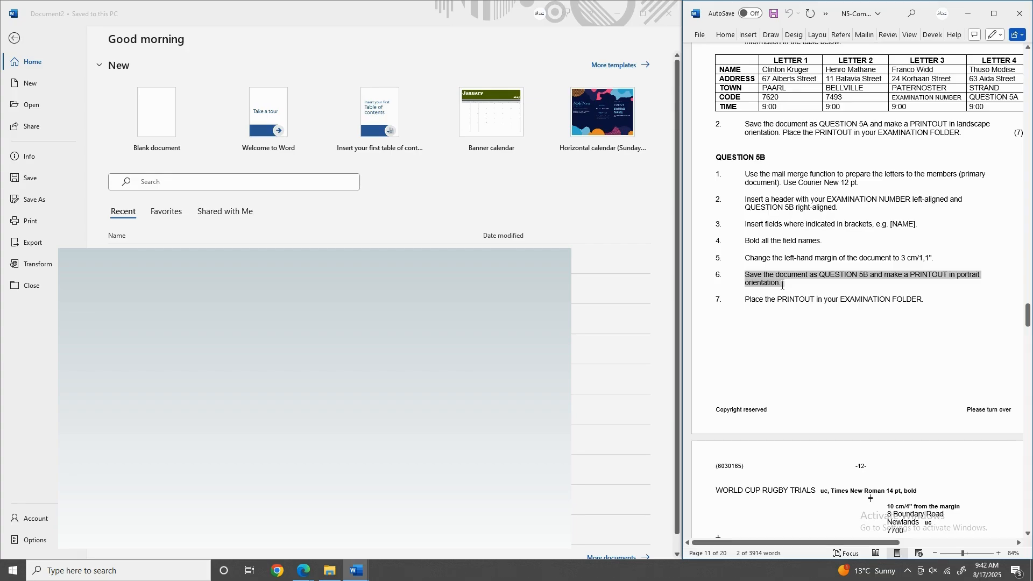
{"action": "left_click", "coordinate": [37, 208]}
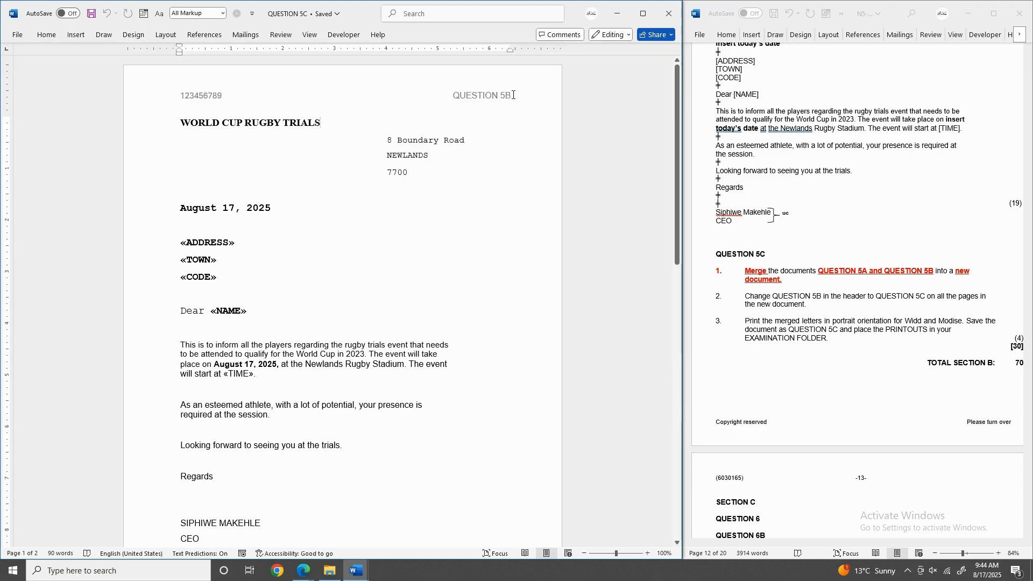
Change the page header from QUESTION 5B to QUESTION 5C.
{"action": "double_click", "coordinate": [509, 95]}
{"action": "key", "text": "BackSpace"}
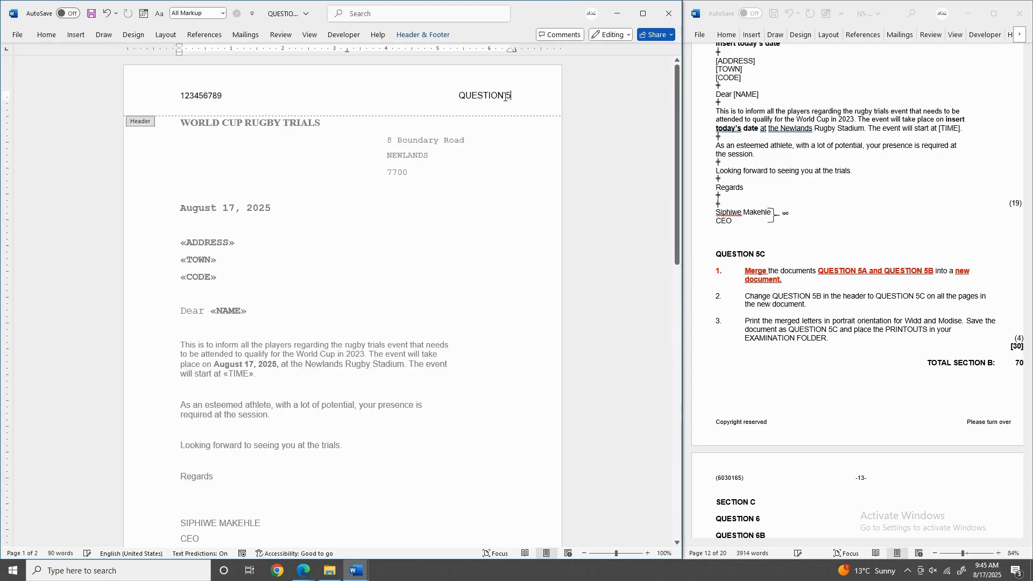
{"action": "type", "text": "C"}
{"action": "double_click", "coordinate": [258, 150]}
{"action": "left_click", "coordinate": [242, 35]}
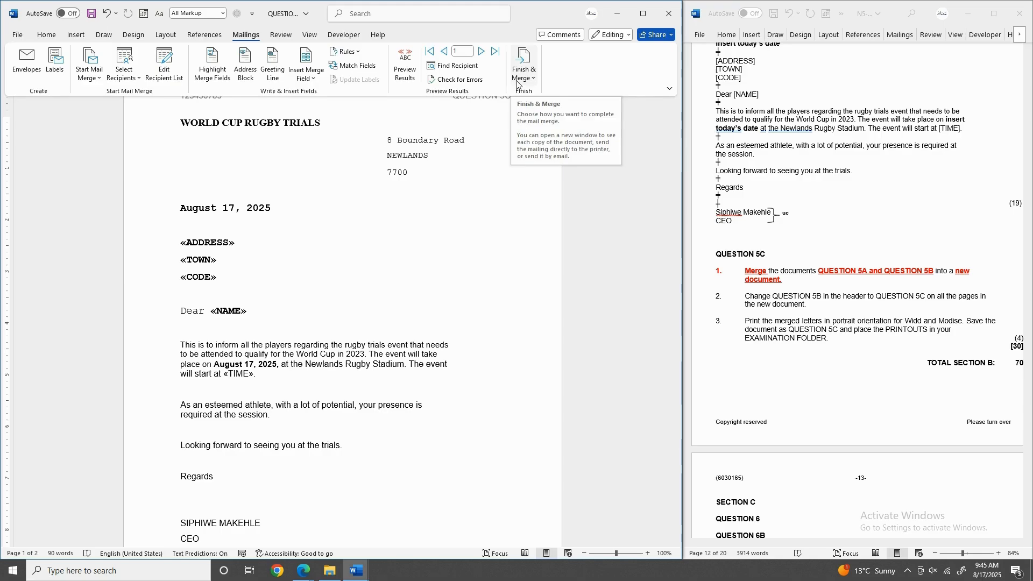
Finish the merge with Edit Individual Documents, merging all records into a new Letters1 document.
{"action": "left_click", "coordinate": [534, 79]}
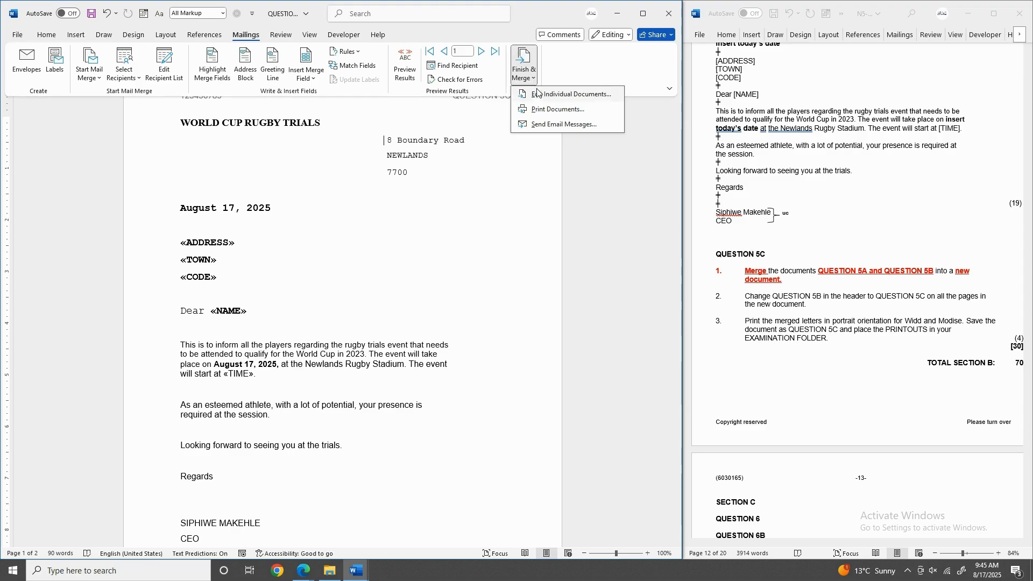
{"action": "left_click", "coordinate": [540, 94]}
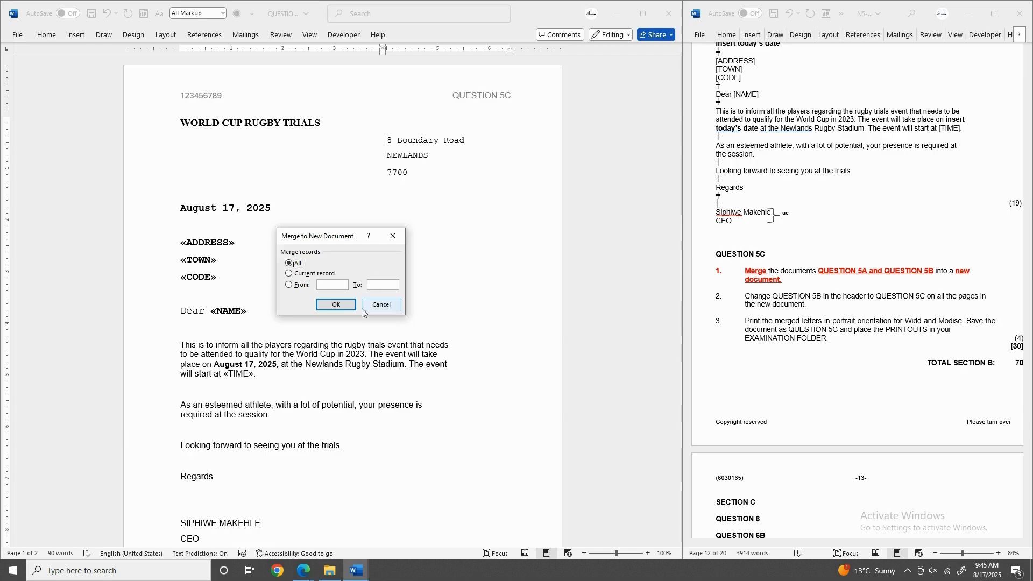
{"action": "left_click", "coordinate": [332, 305]}
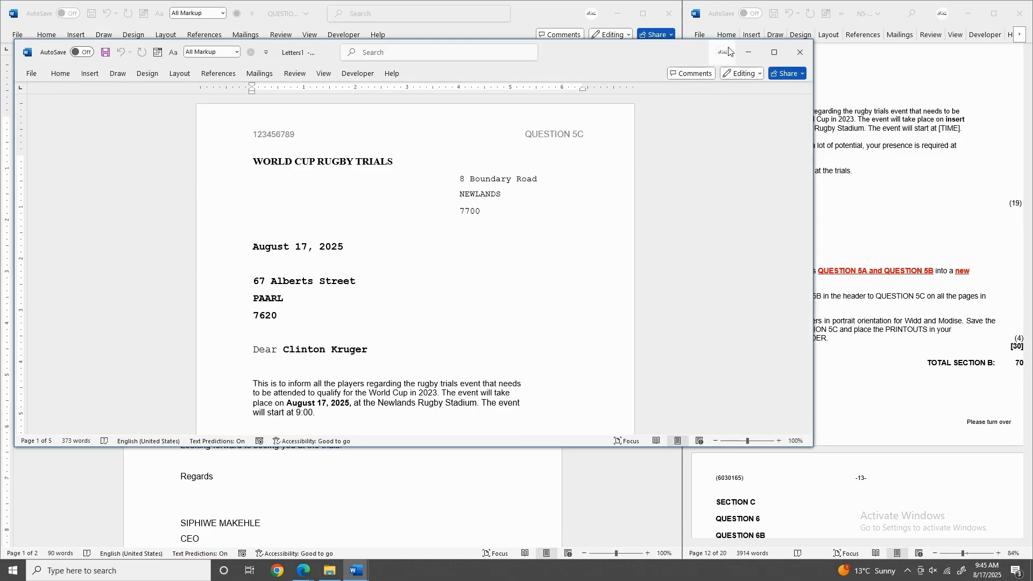
Maximize Letters1 and scroll through the merged QUESTION 5C letters to check each recipient.
{"action": "left_click", "coordinate": [773, 53]}
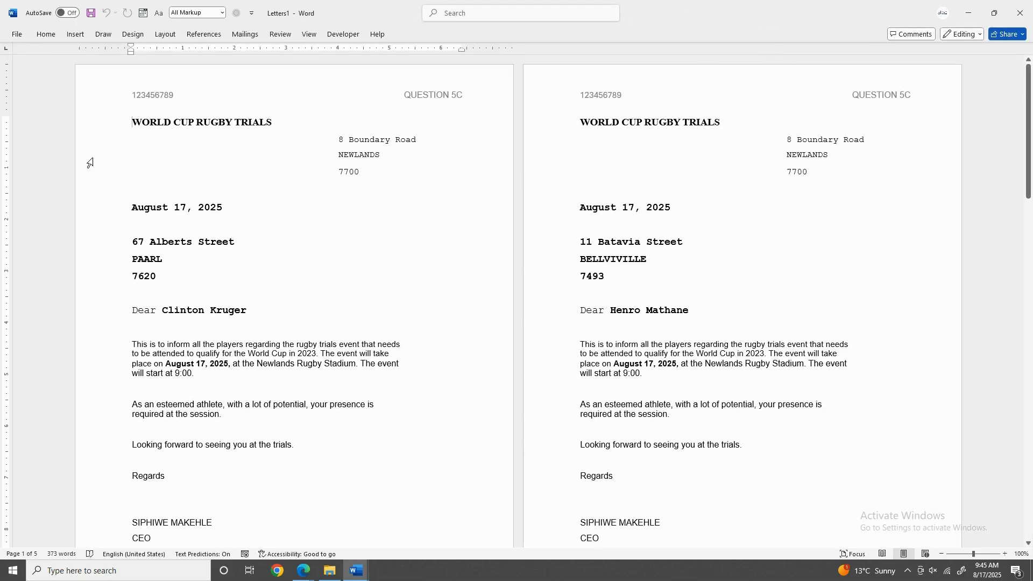
{"action": "scroll", "coordinate": [187, 109], "scroll_direction": "down", "scroll_amount": 1}
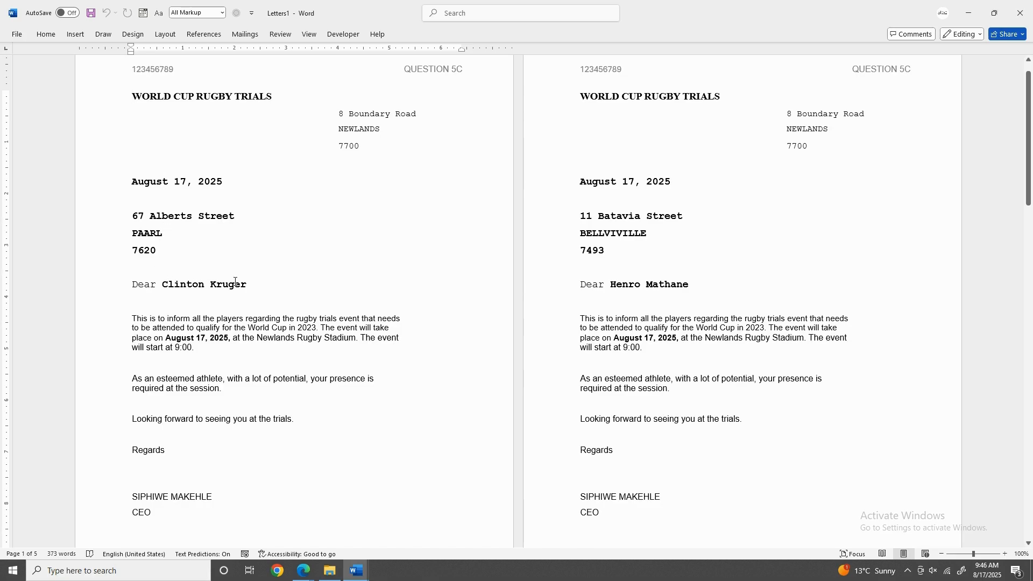
{"action": "scroll", "coordinate": [545, 268], "scroll_direction": "down", "scroll_amount": 8}
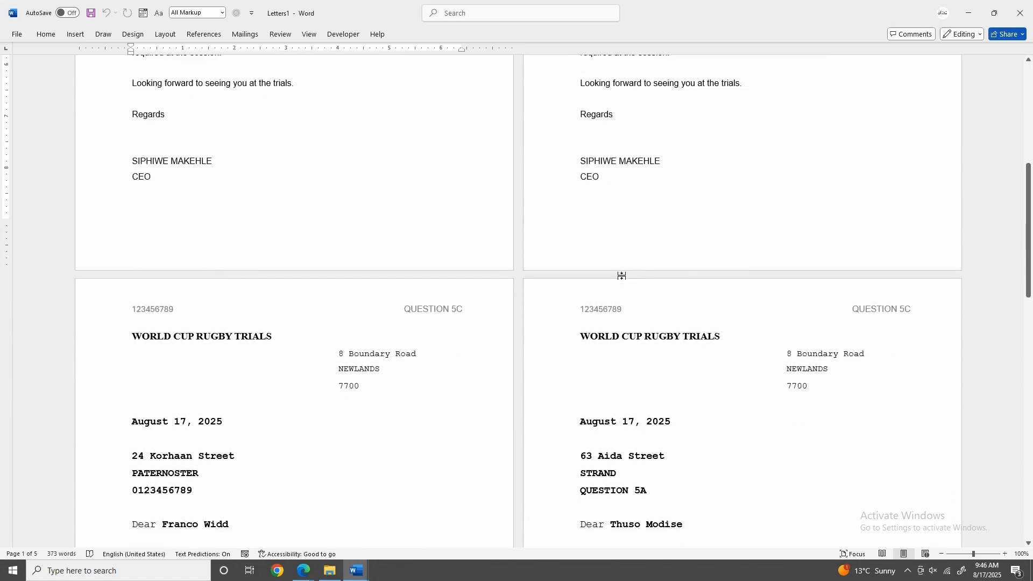
{"action": "scroll", "coordinate": [621, 275], "scroll_direction": "down", "scroll_amount": 4}
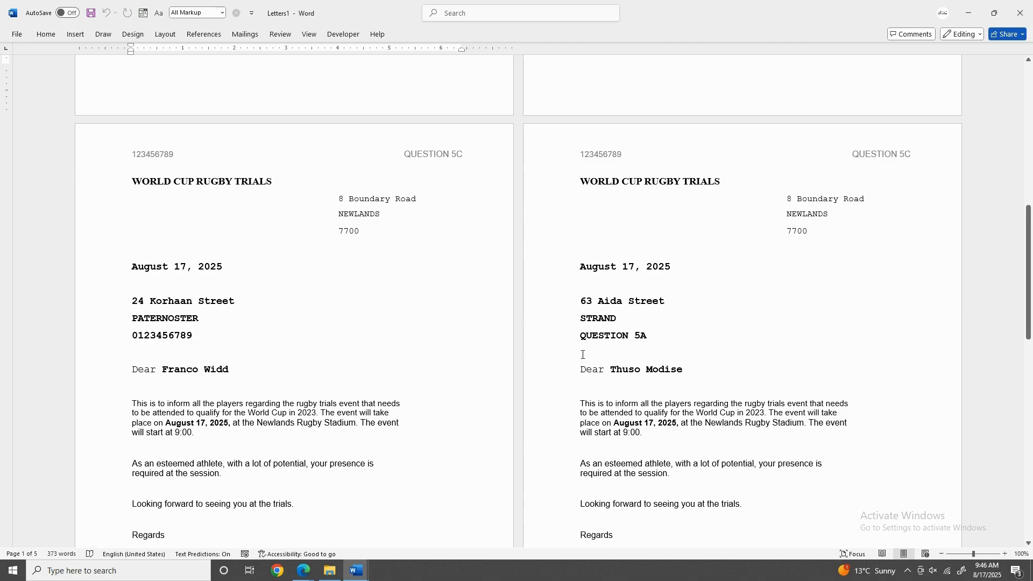
{"action": "scroll", "coordinate": [398, 302], "scroll_direction": "down", "scroll_amount": 11}
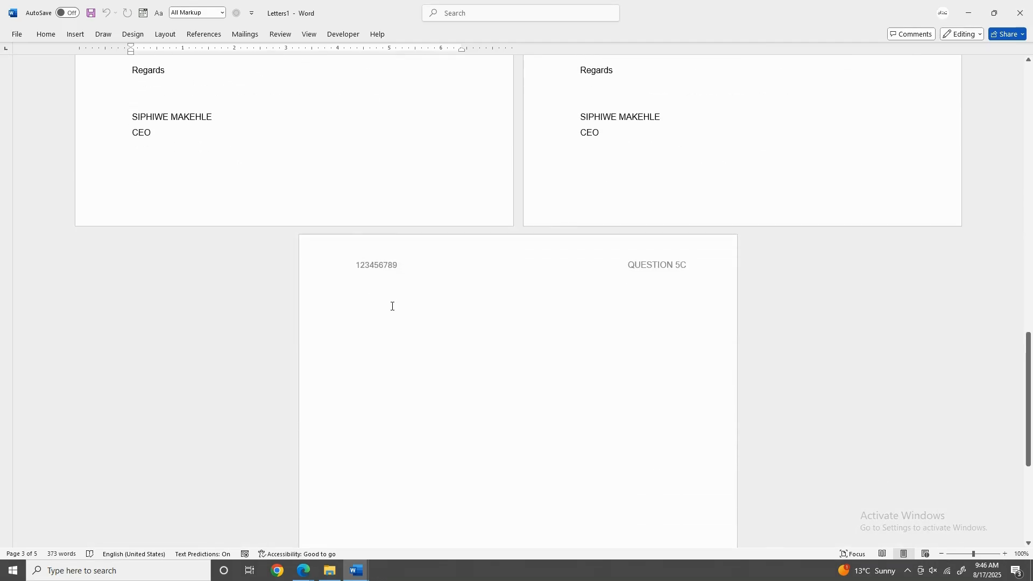
{"action": "scroll", "coordinate": [392, 306], "scroll_direction": "up", "scroll_amount": 9}
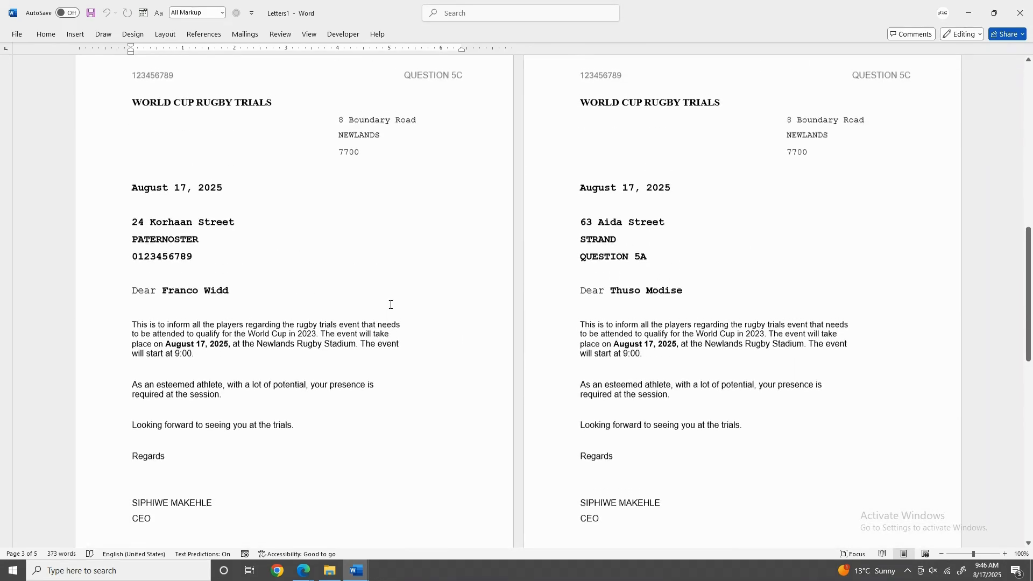
{"action": "scroll", "coordinate": [391, 304], "scroll_direction": "up", "scroll_amount": 5}
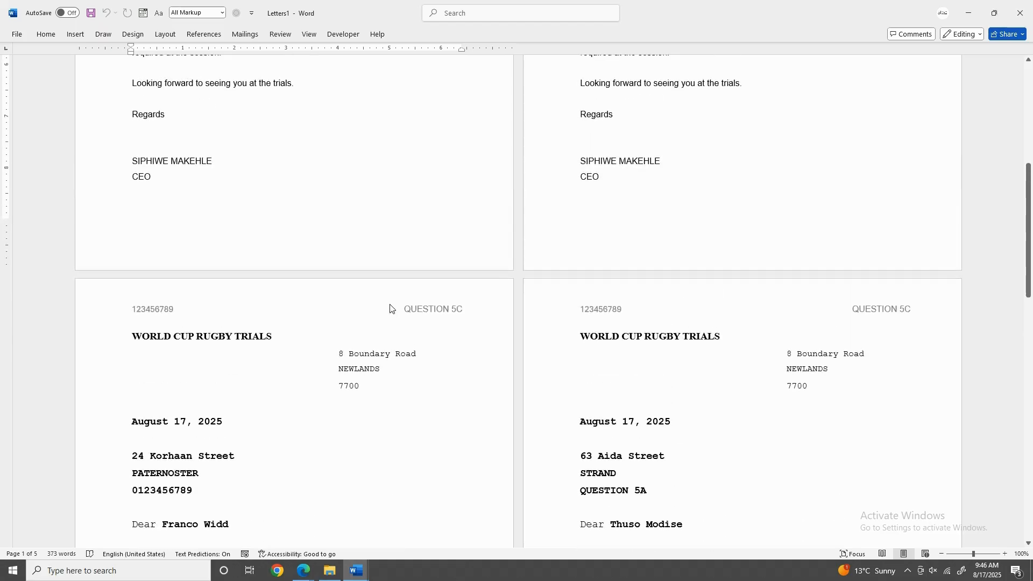
{"action": "scroll", "coordinate": [391, 305], "scroll_direction": "up", "scroll_amount": 10}
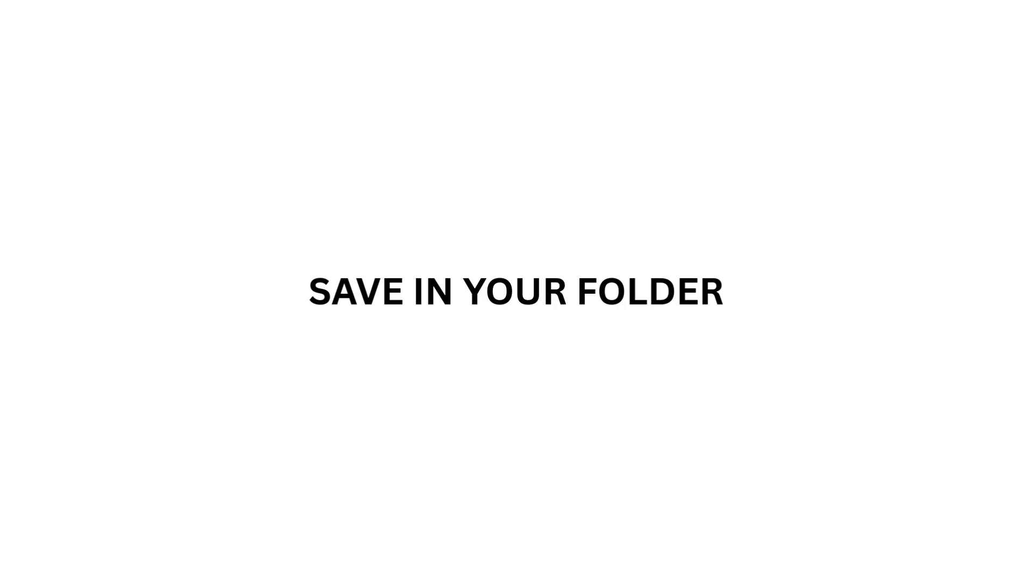